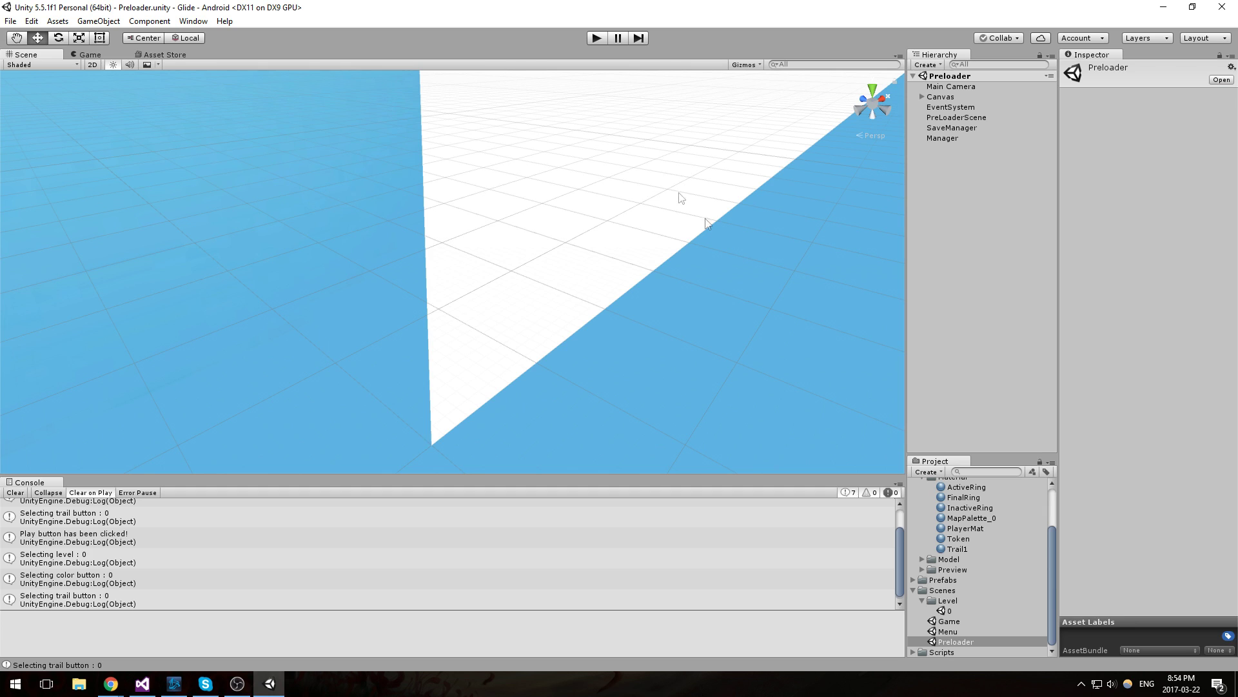
Open level scene 0 and check the components on its first ring
double_click(946, 610)
alt+drag(788, 441, 767, 264)
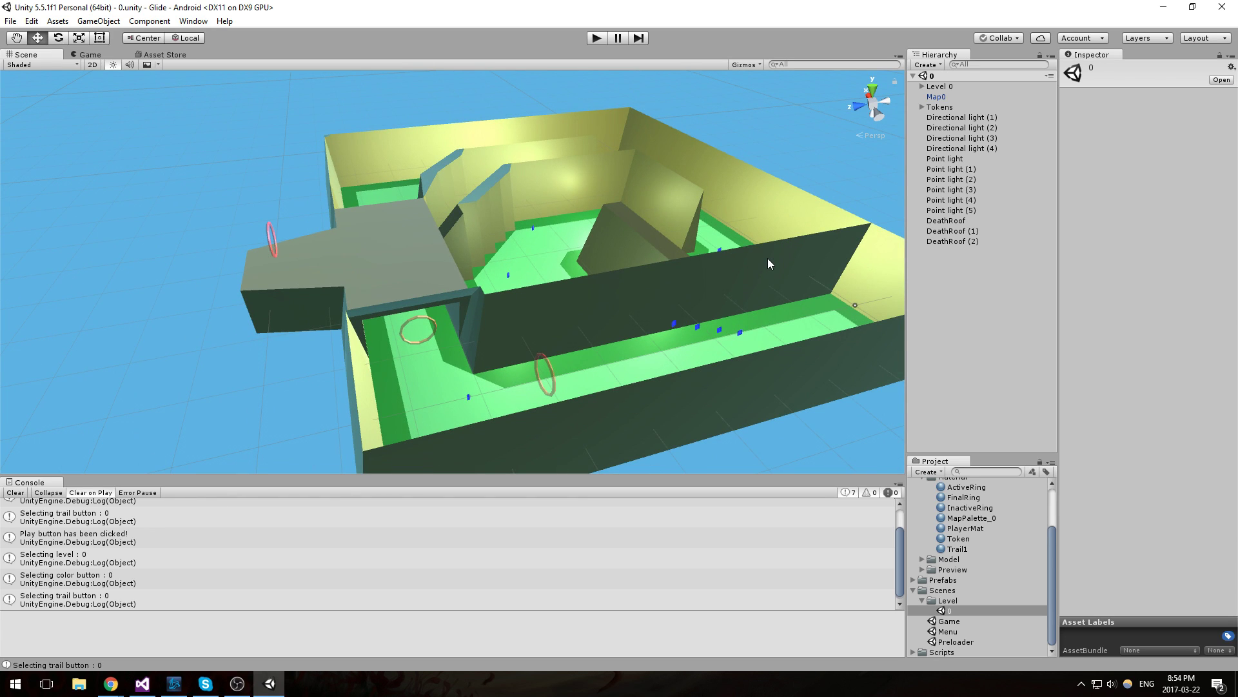
click(551, 362)
scroll(574, 358, up, 1)
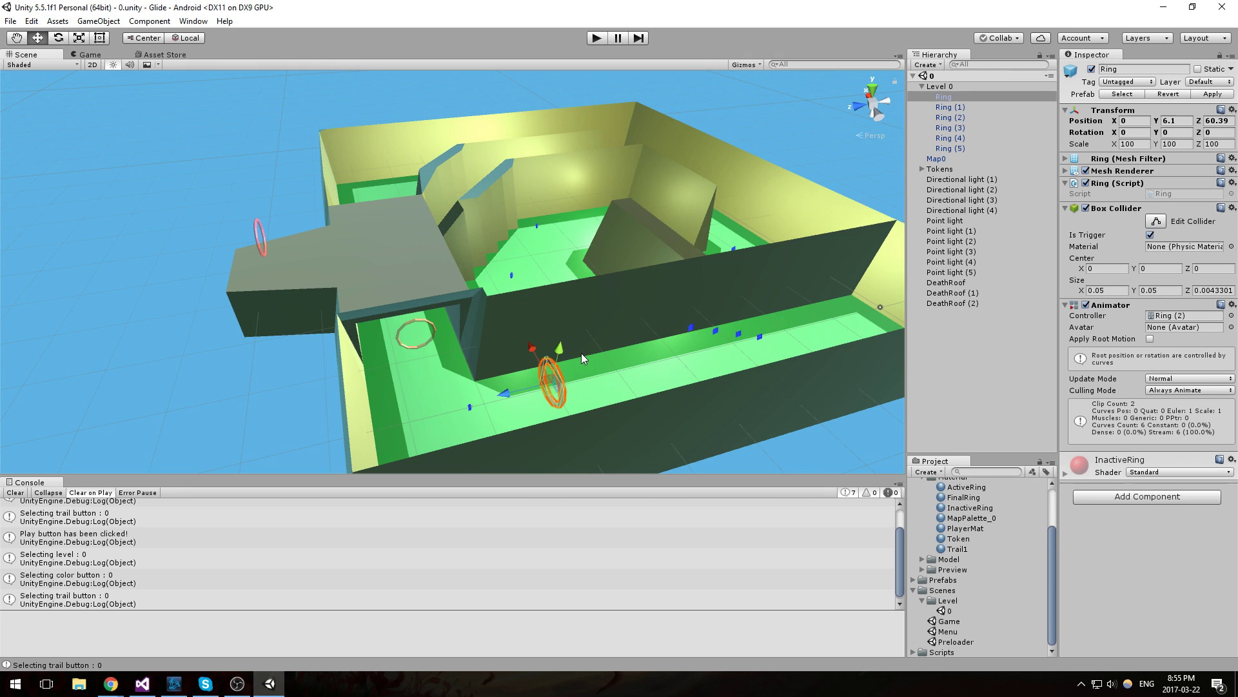
click(582, 354)
Examine the level's layout of walls, rings and tokens from several angles
alt+drag(582, 354, 410, 342)
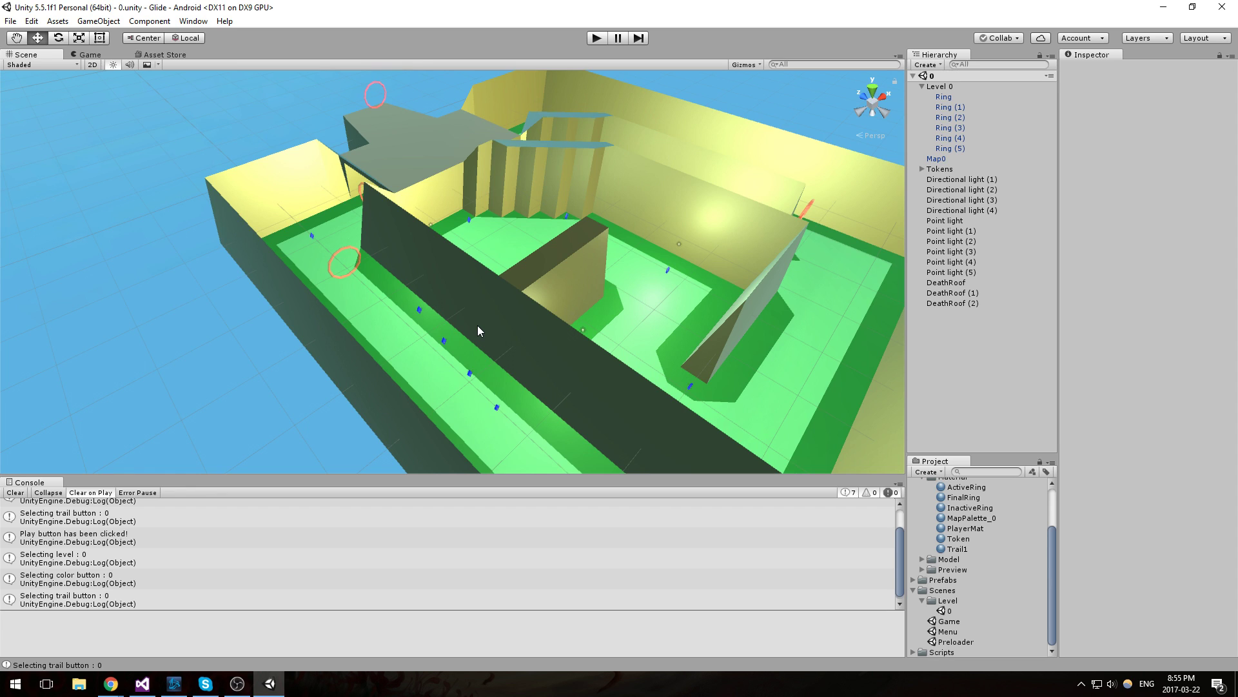
right_drag(478, 325, 493, 260)
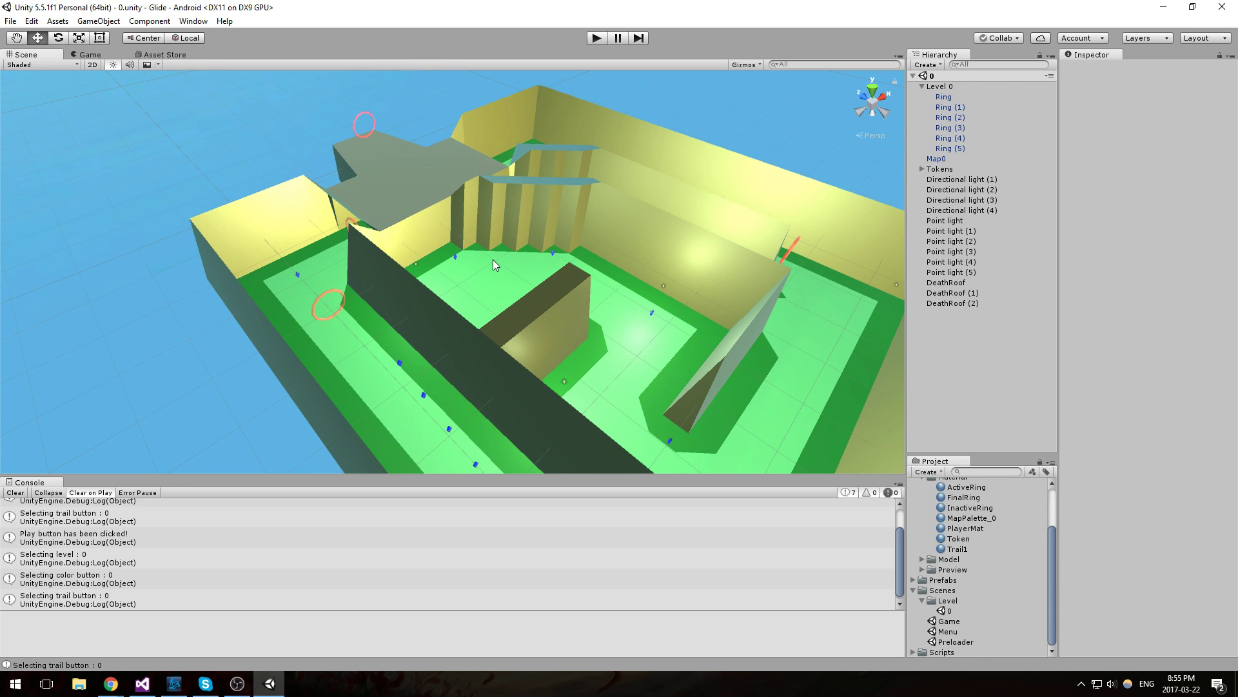
right_drag(492, 259, 546, 277)
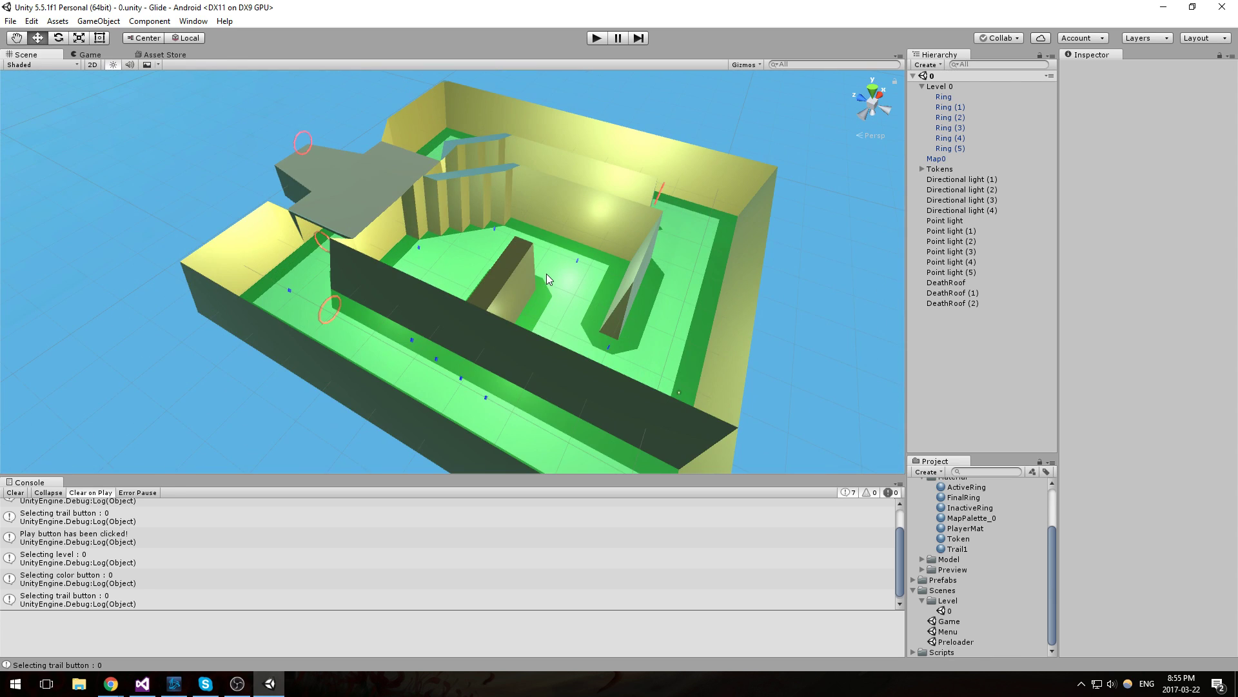
middle_drag(499, 258, 607, 257)
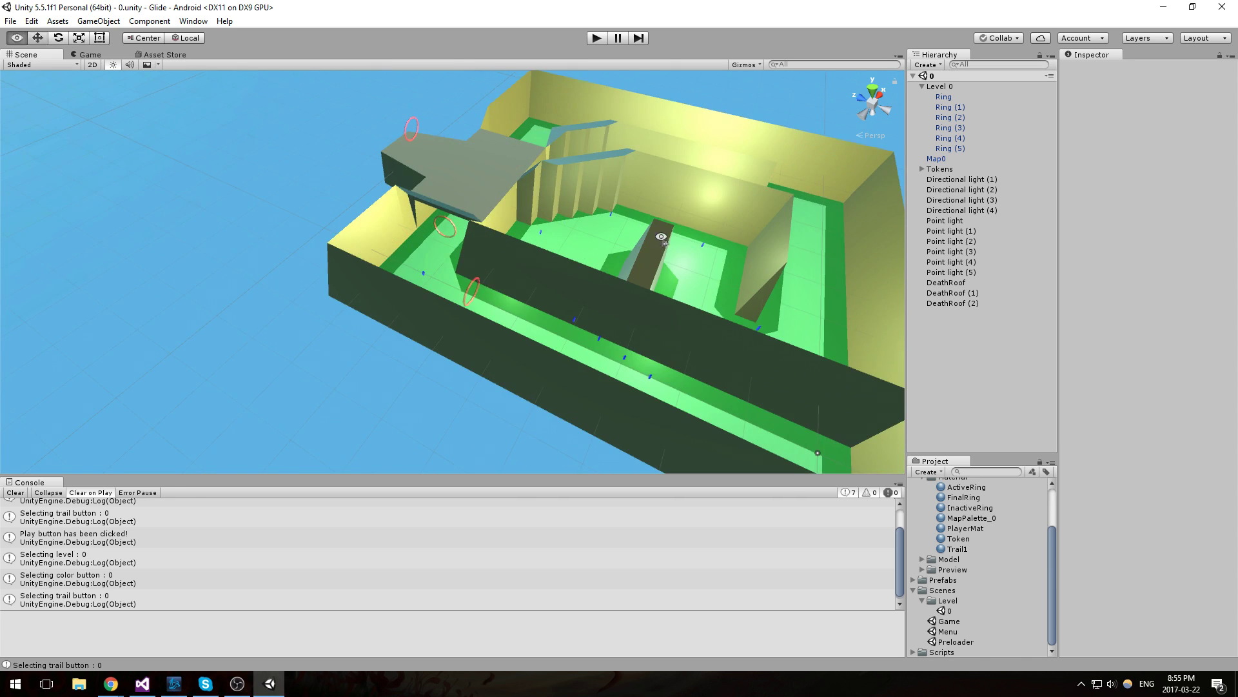
right_drag(606, 257, 648, 225)
middle_drag(648, 226, 651, 231)
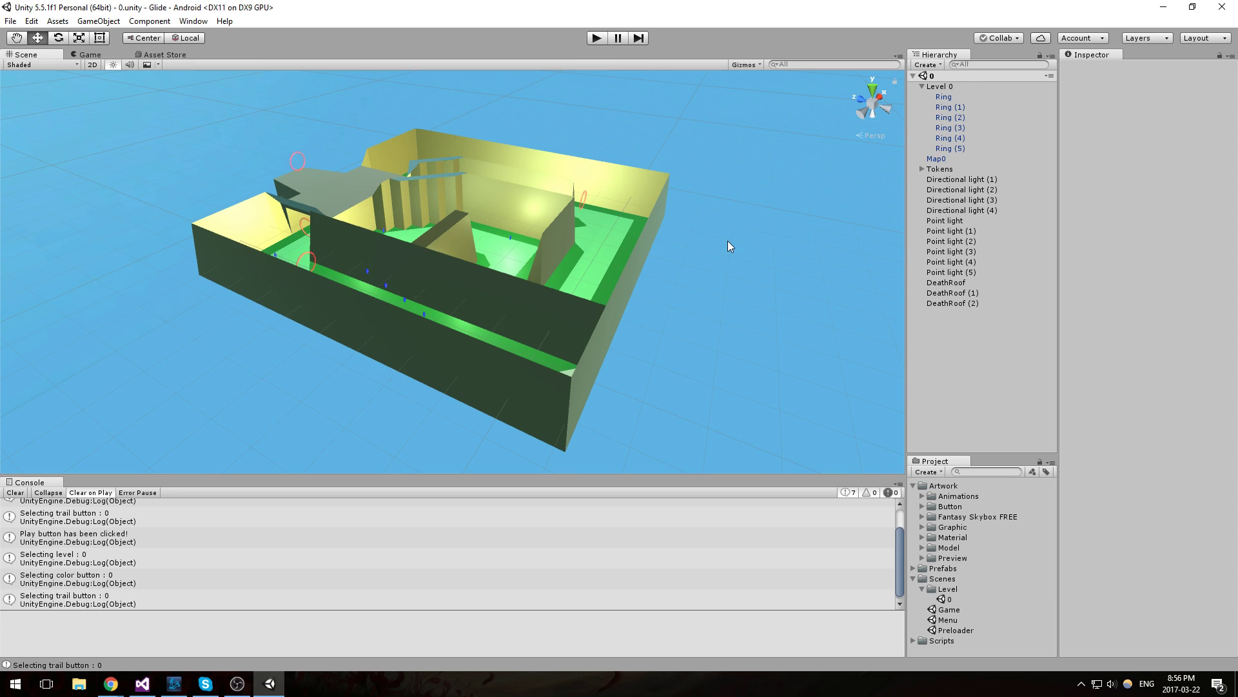
scroll(725, 292, up, 3)
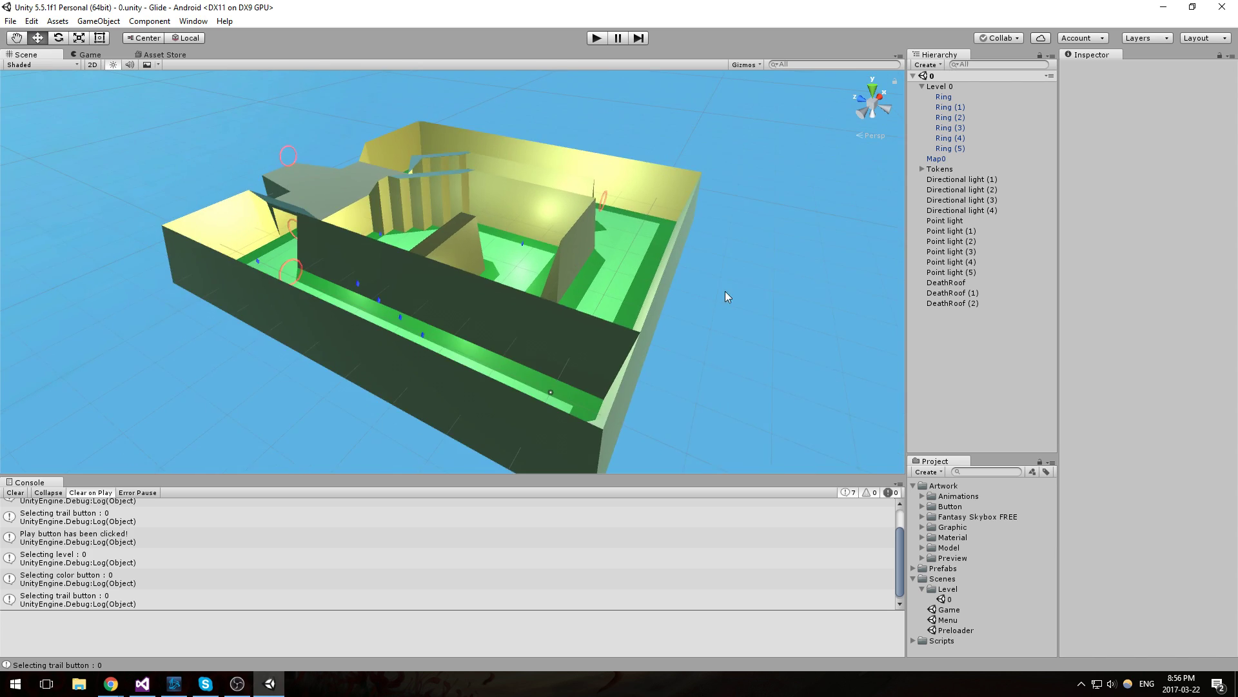
right_drag(725, 294, 613, 309)
scroll(613, 309, up, 3)
middle_drag(614, 310, 459, 308)
scroll(459, 309, up, 5)
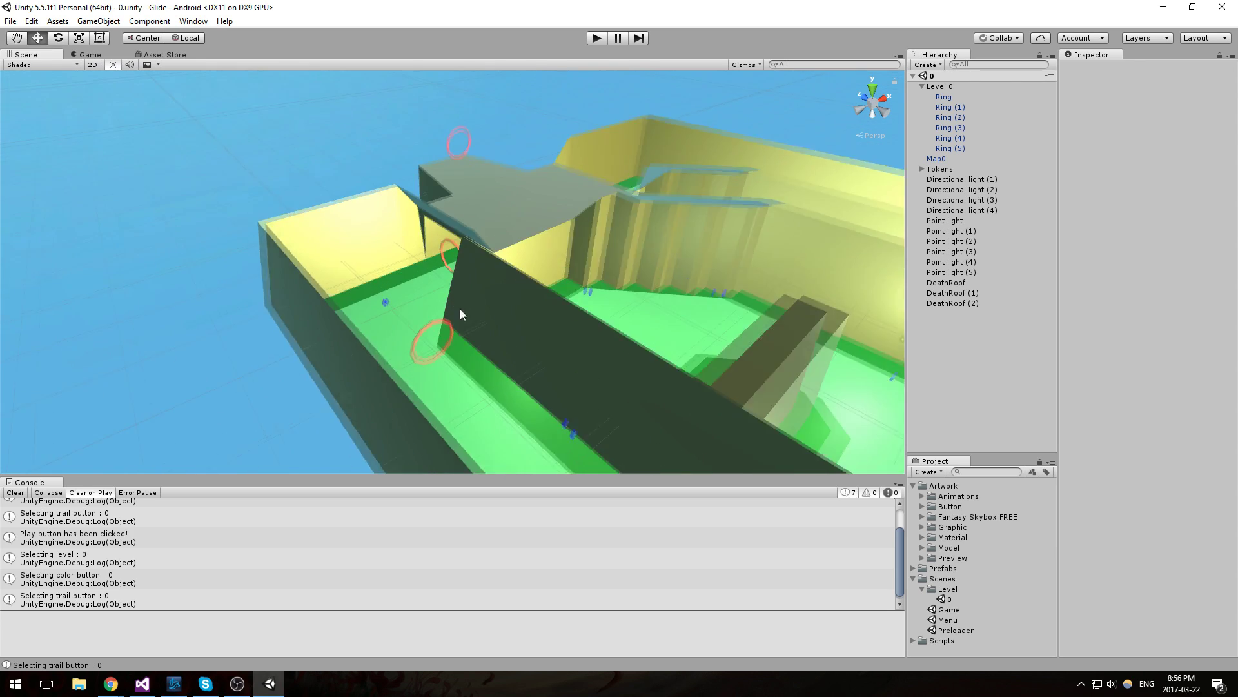
Open the Ring (2) animator controller from the first ring's Animator component and inspect the IdleRing and CompletedRing states
middle_drag(444, 349, 447, 311)
click(448, 311)
middle_drag(534, 273, 571, 238)
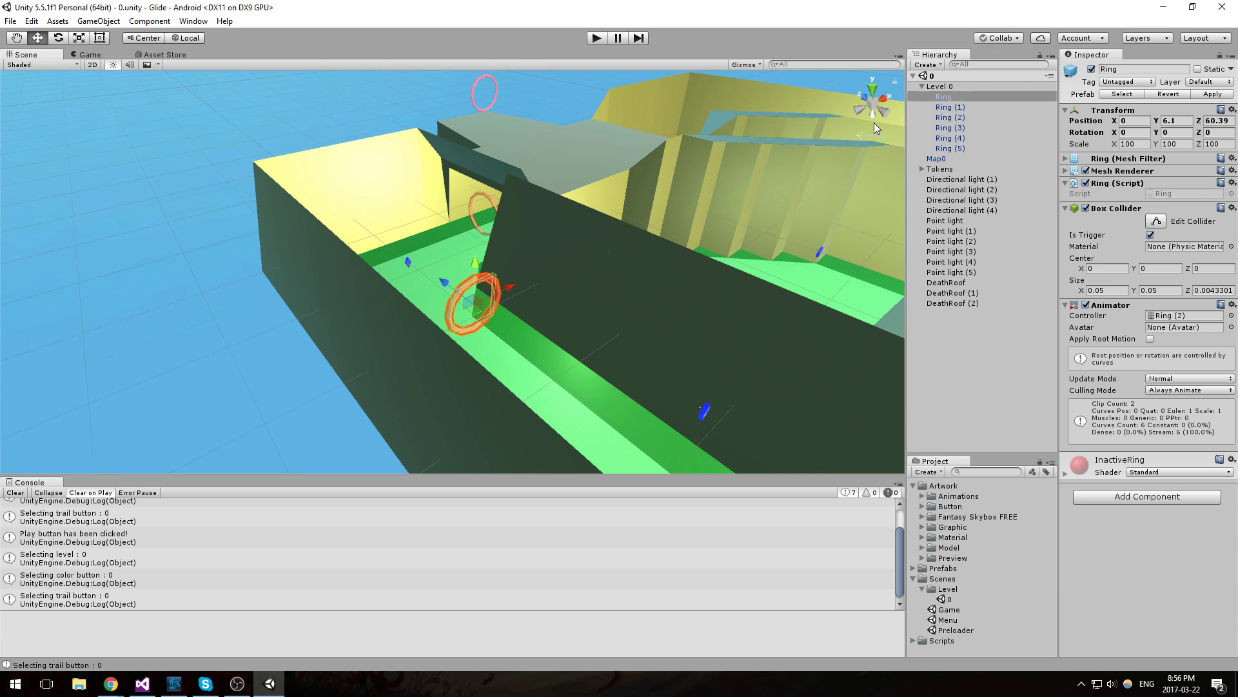
double_click(1184, 316)
click(635, 325)
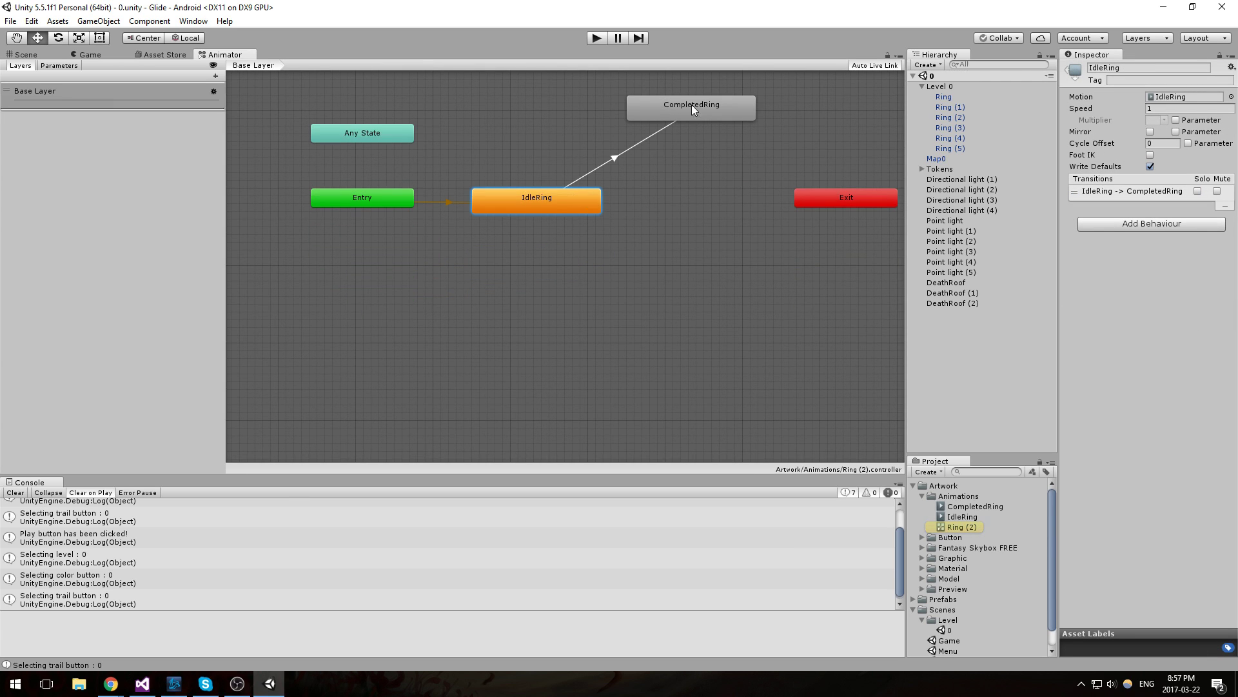
click(692, 104)
click(506, 208)
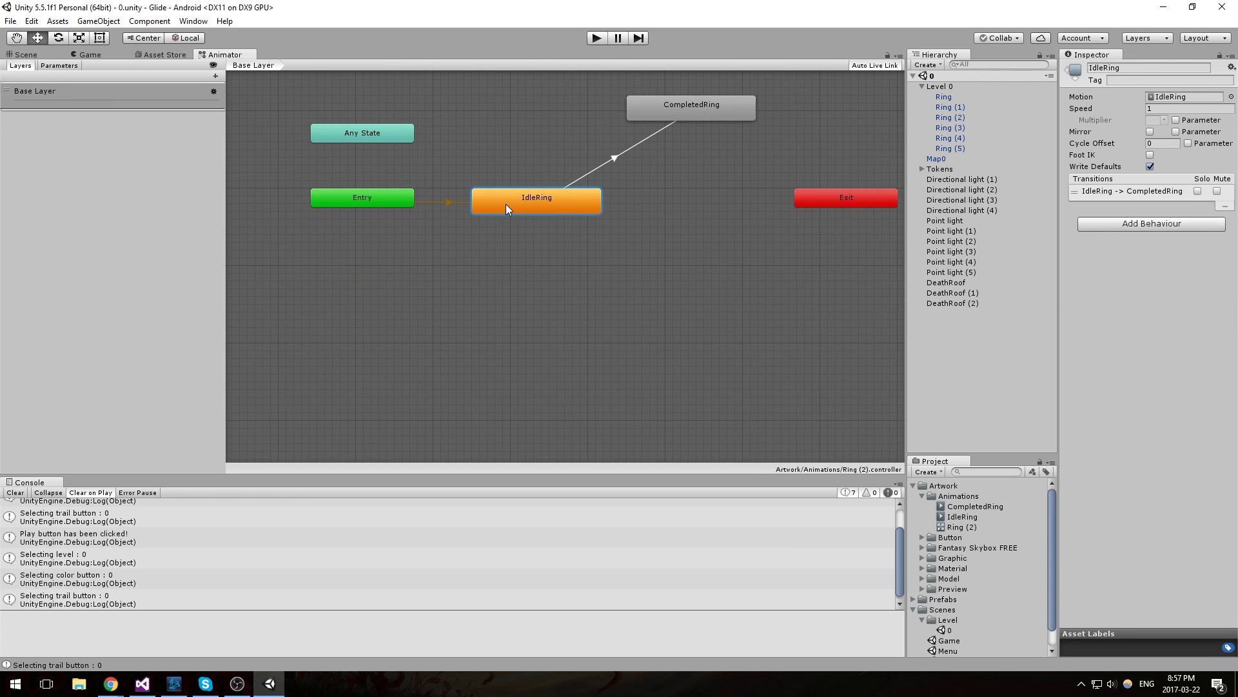
Locate the IdleRing clip in the project, return to the scene view and open the clip in the Animation window
double_click(1182, 96)
click(964, 516)
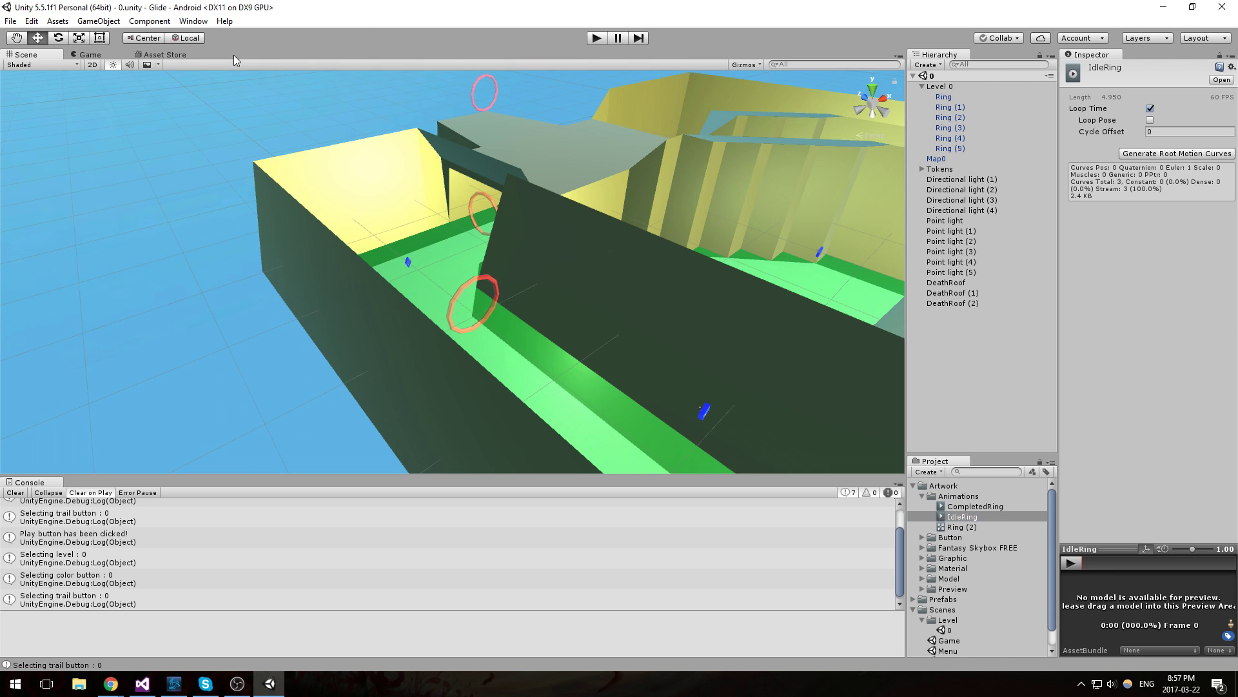
key(ctrl+1)
click(193, 21)
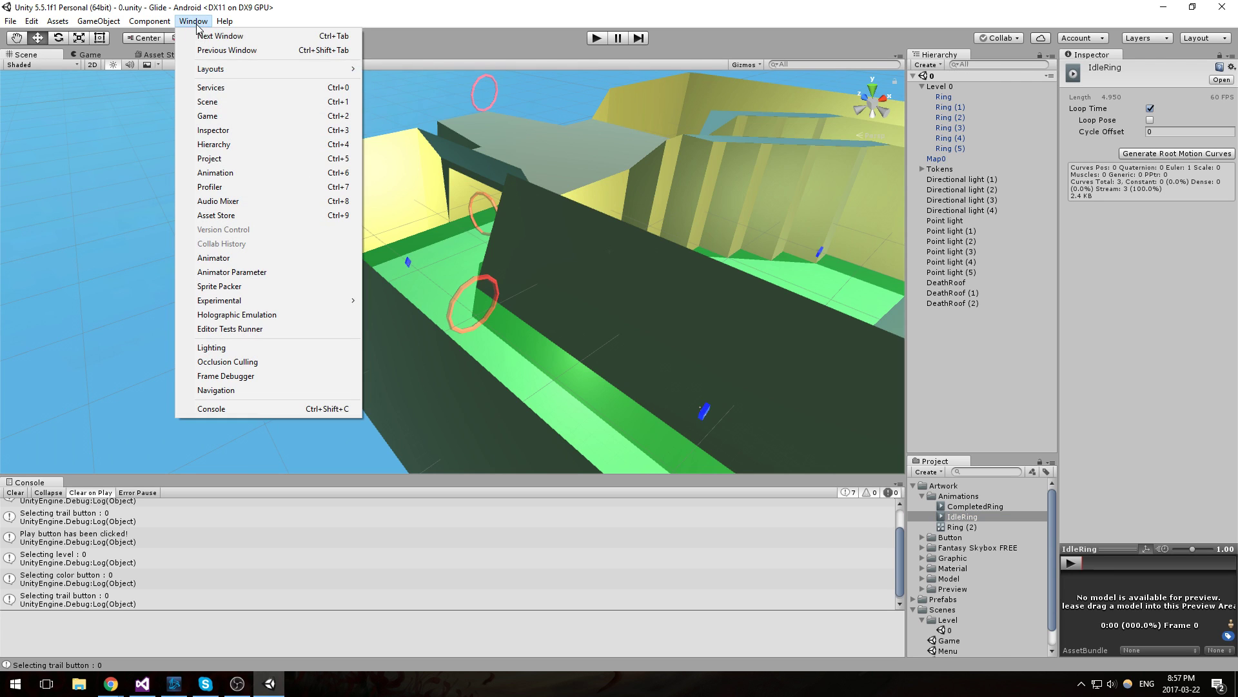
click(215, 173)
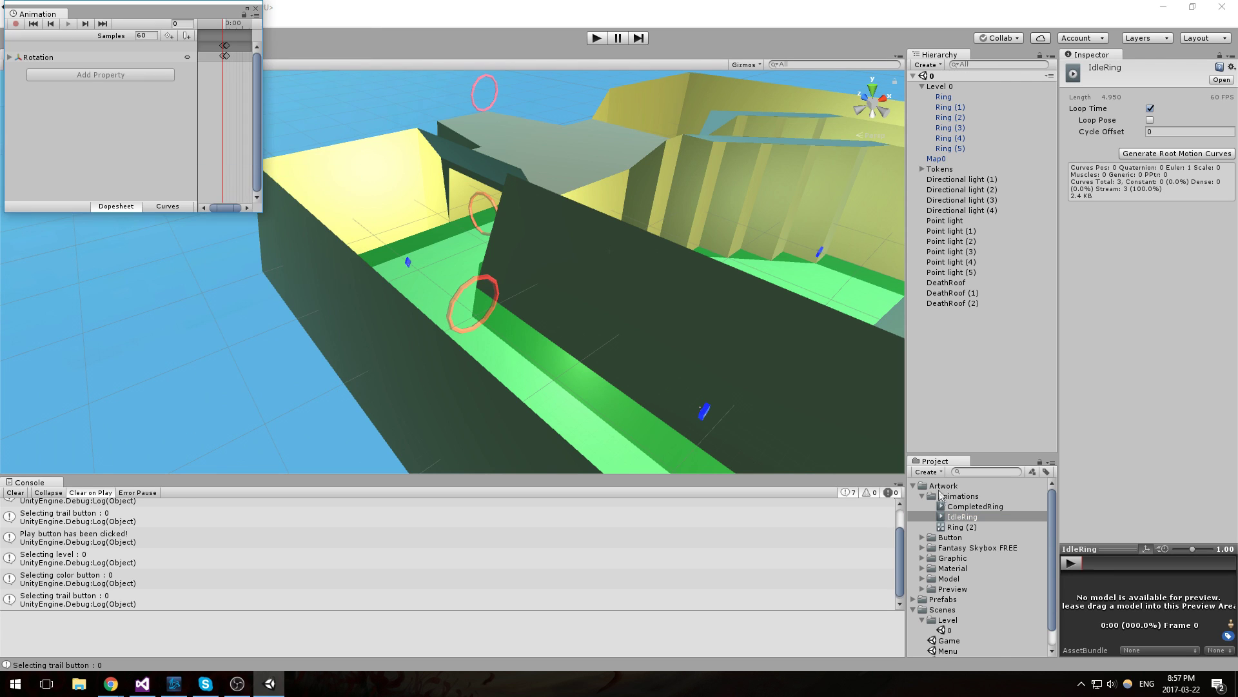
click(963, 526)
click(962, 516)
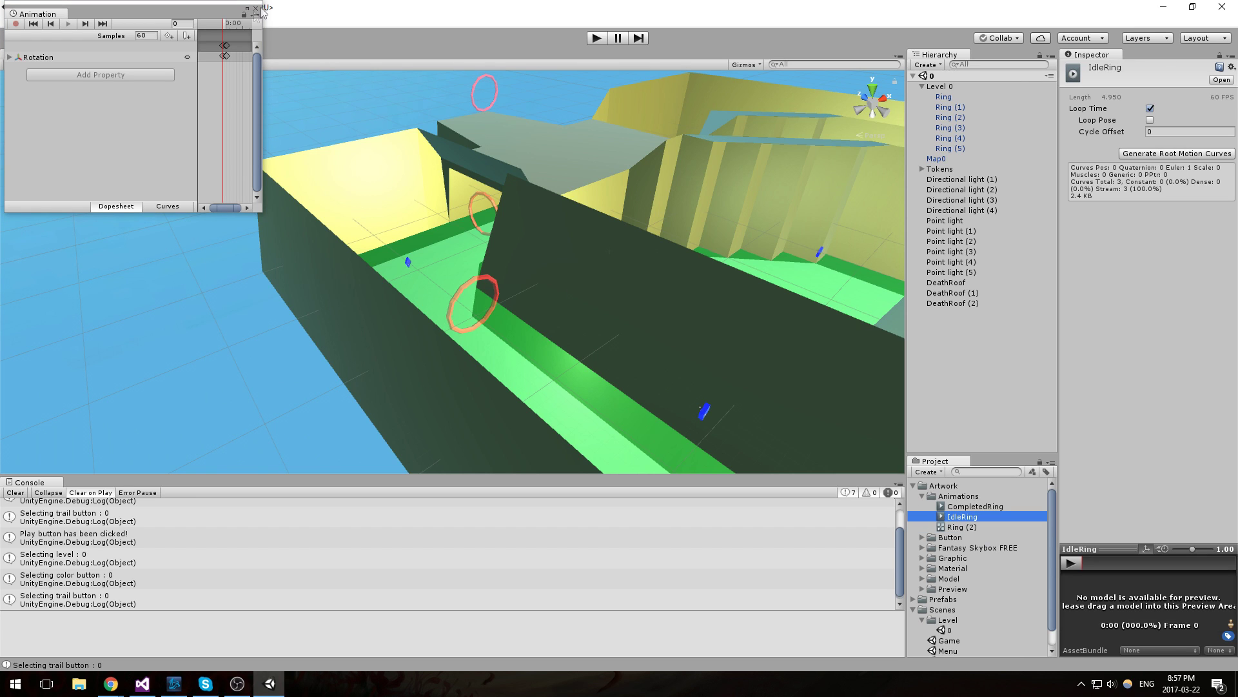
Enlarge the Animation window to show the whole IdleRing timeline and select the Rotation keyframes at 0:00
drag(193, 13, 366, 99)
drag(436, 298, 855, 433)
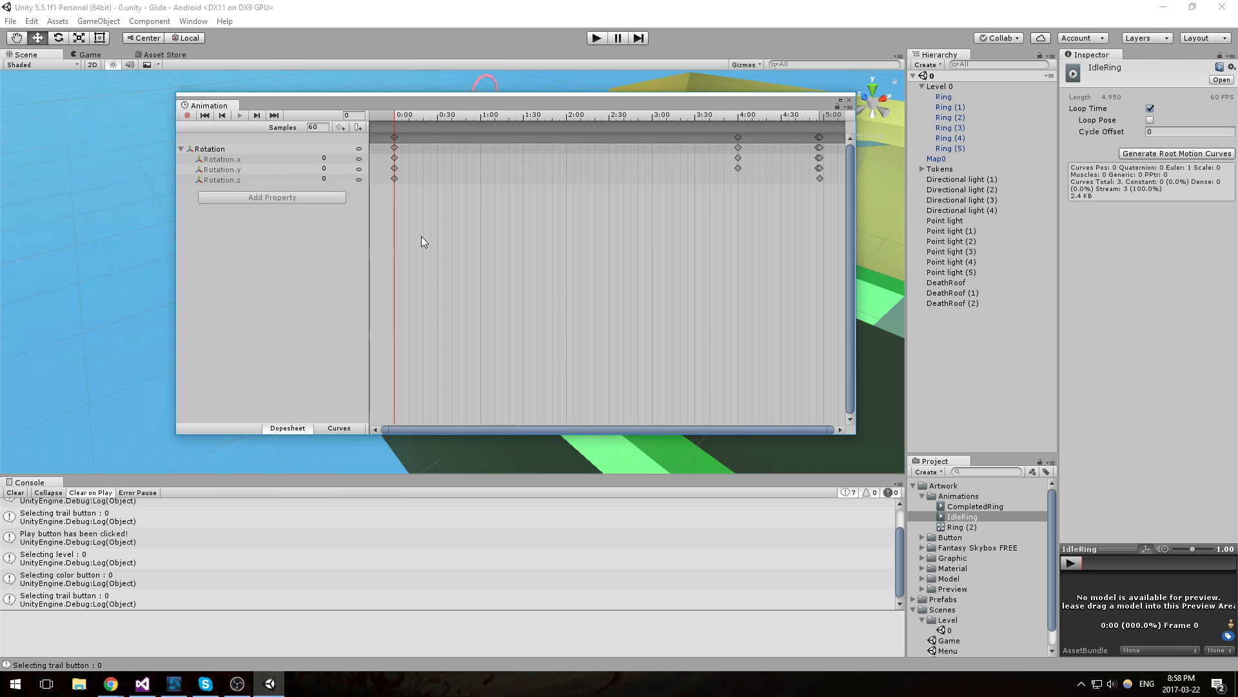
drag(410, 245, 378, 141)
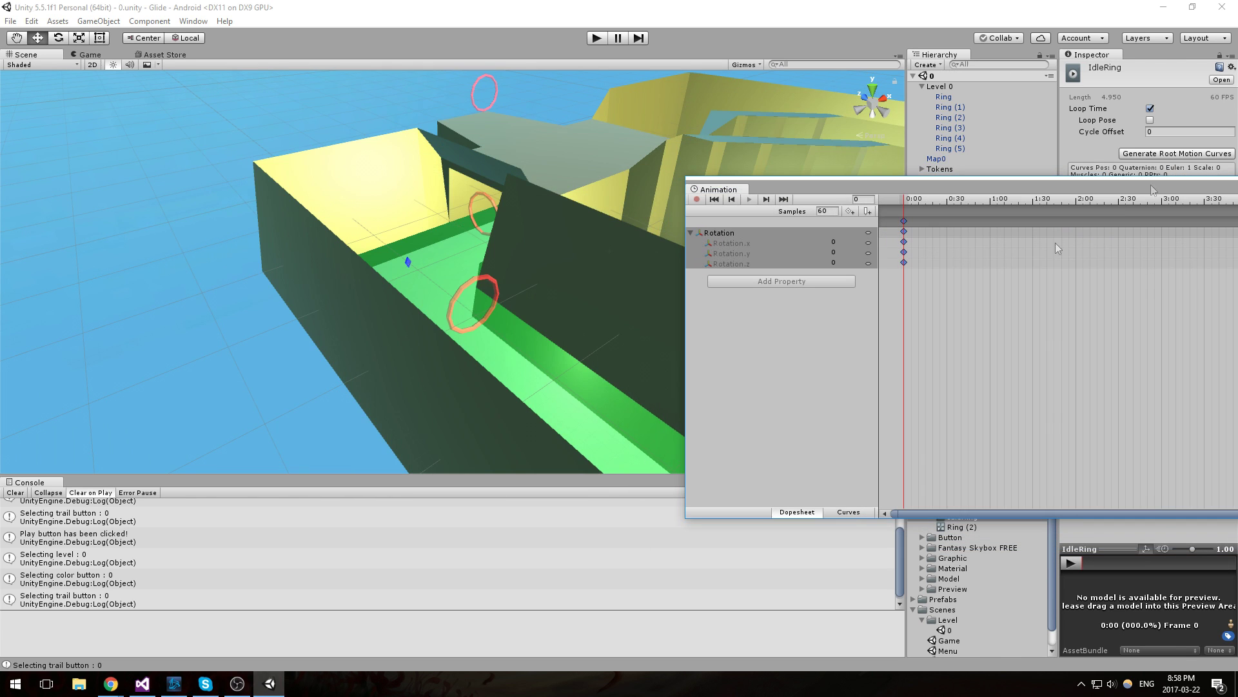
Select Ring (1) in the level, scrub the IdleRing timeline to preview its rotation, and return to frame 0
alt+drag(581, 361, 419, 289)
click(445, 269)
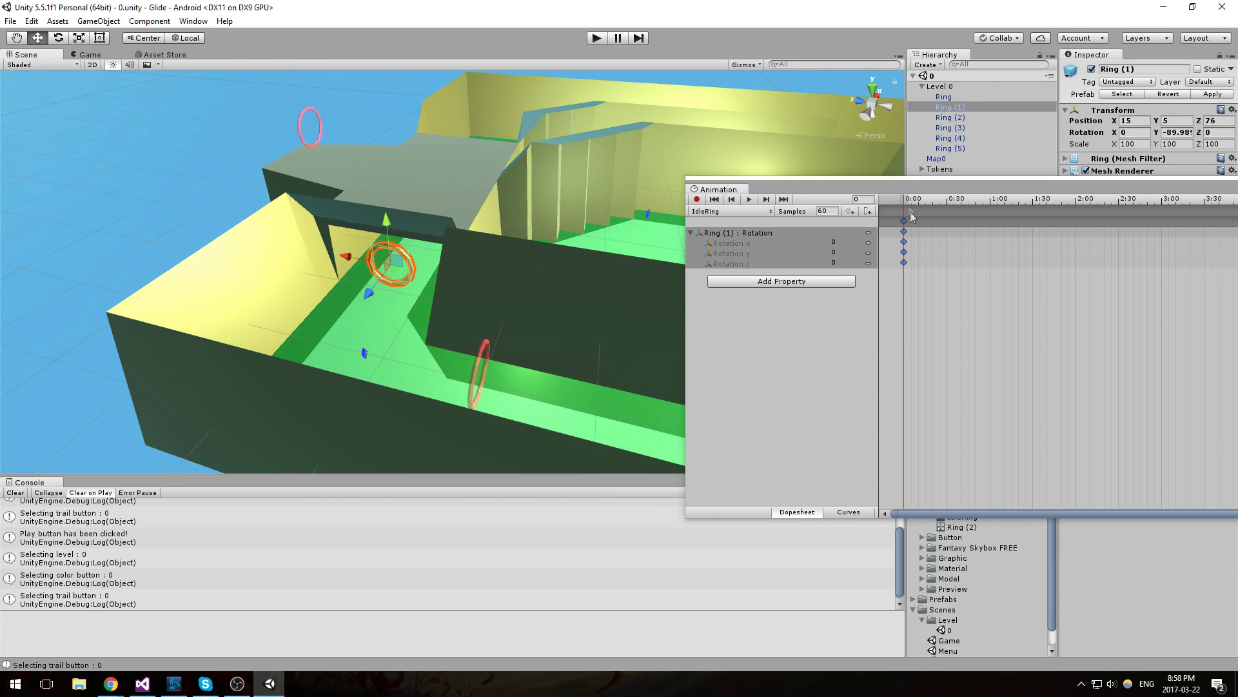
drag(909, 204, 947, 204)
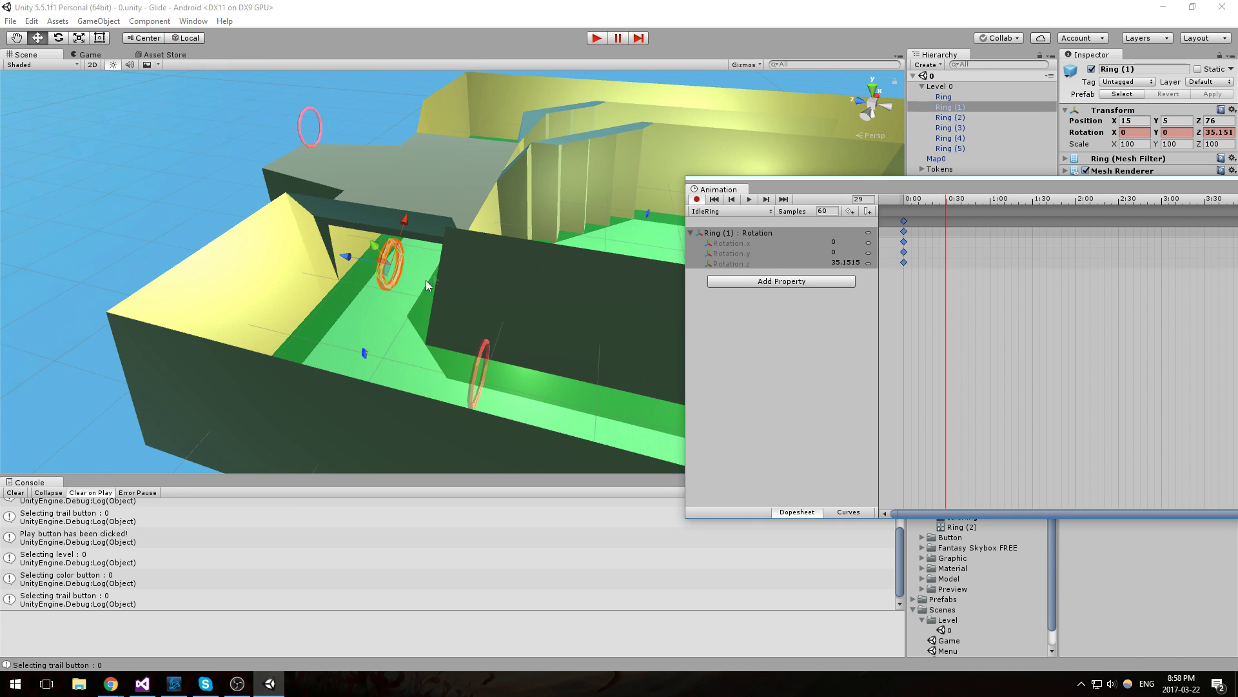
middle_drag(432, 273, 503, 295)
scroll(503, 295, up, 1)
drag(934, 201, 1024, 204)
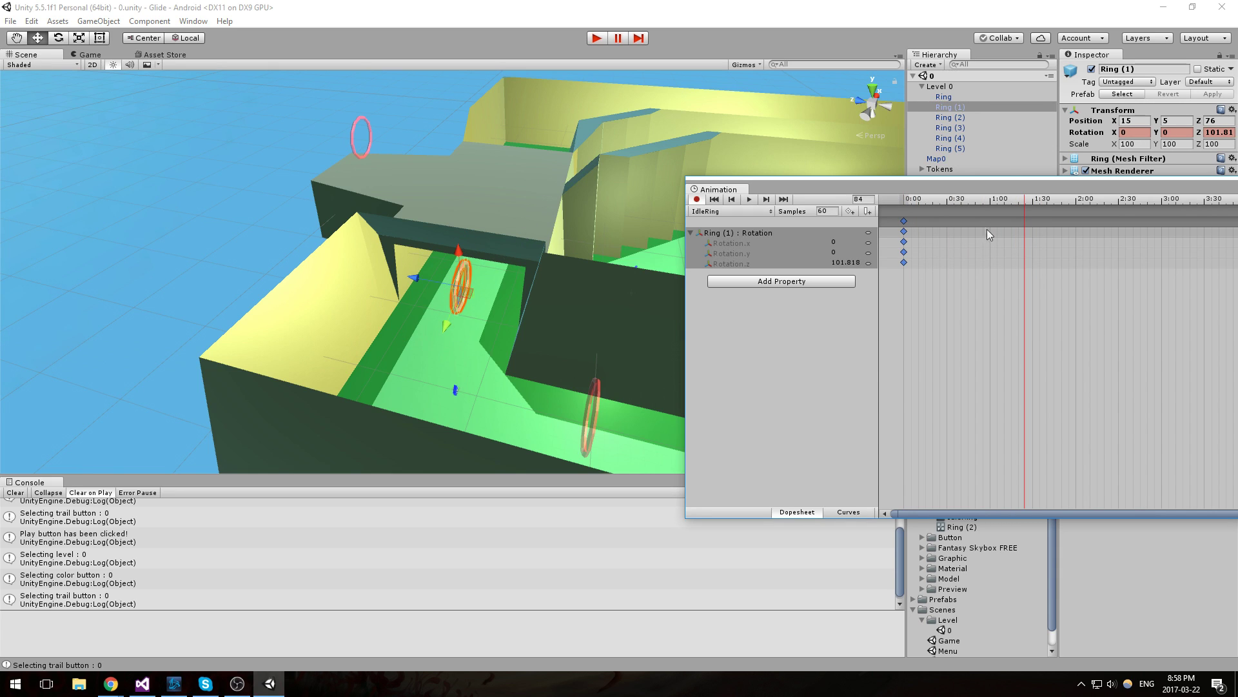
drag(991, 204, 903, 204)
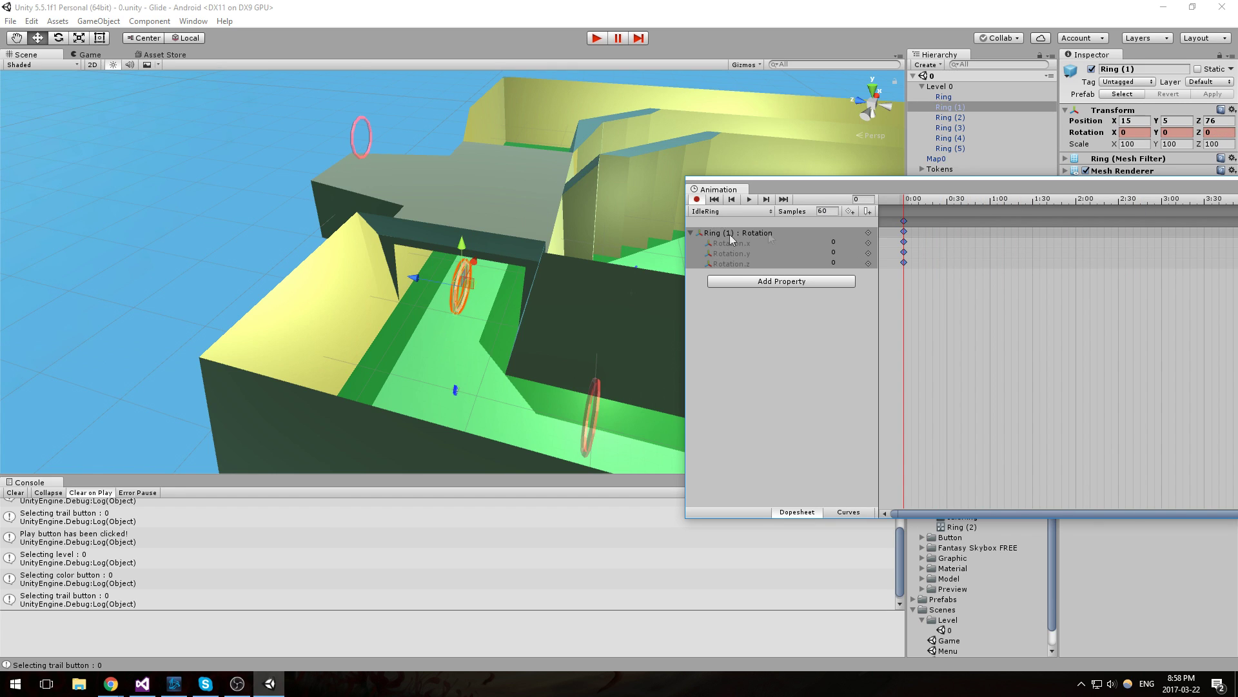
Select the Rotation property of Ring (1) in the IdleRing clip
click(765, 234)
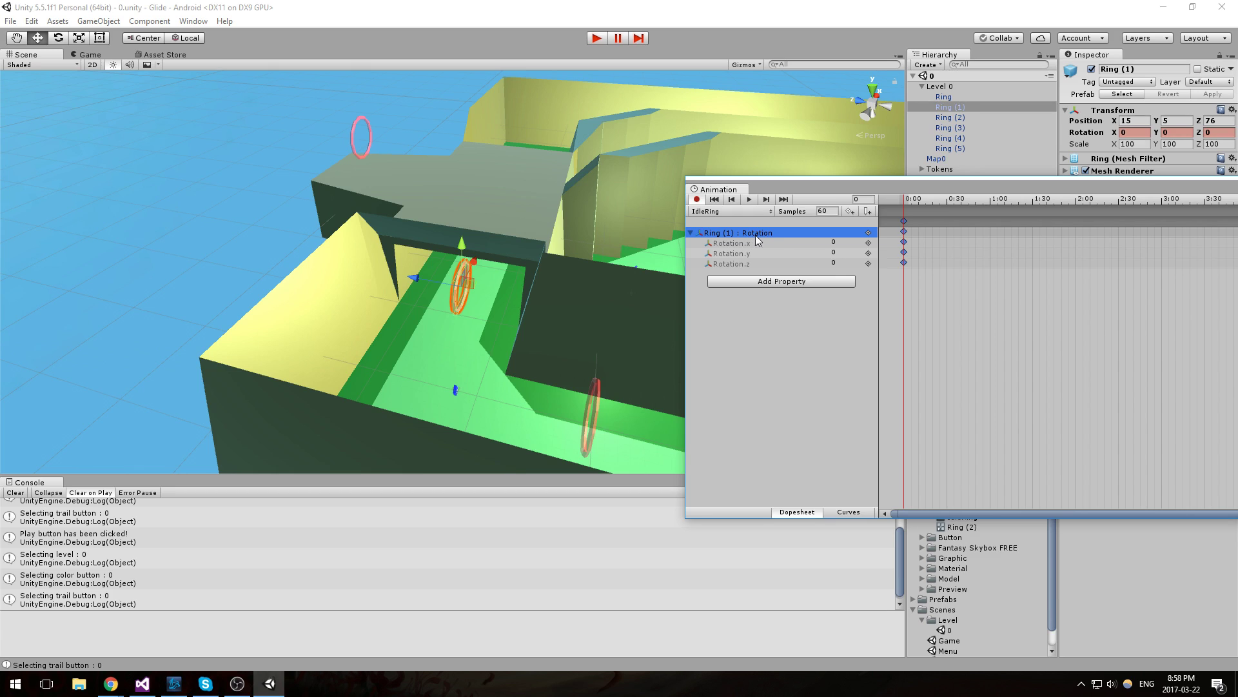
right_click(756, 235)
click(741, 227)
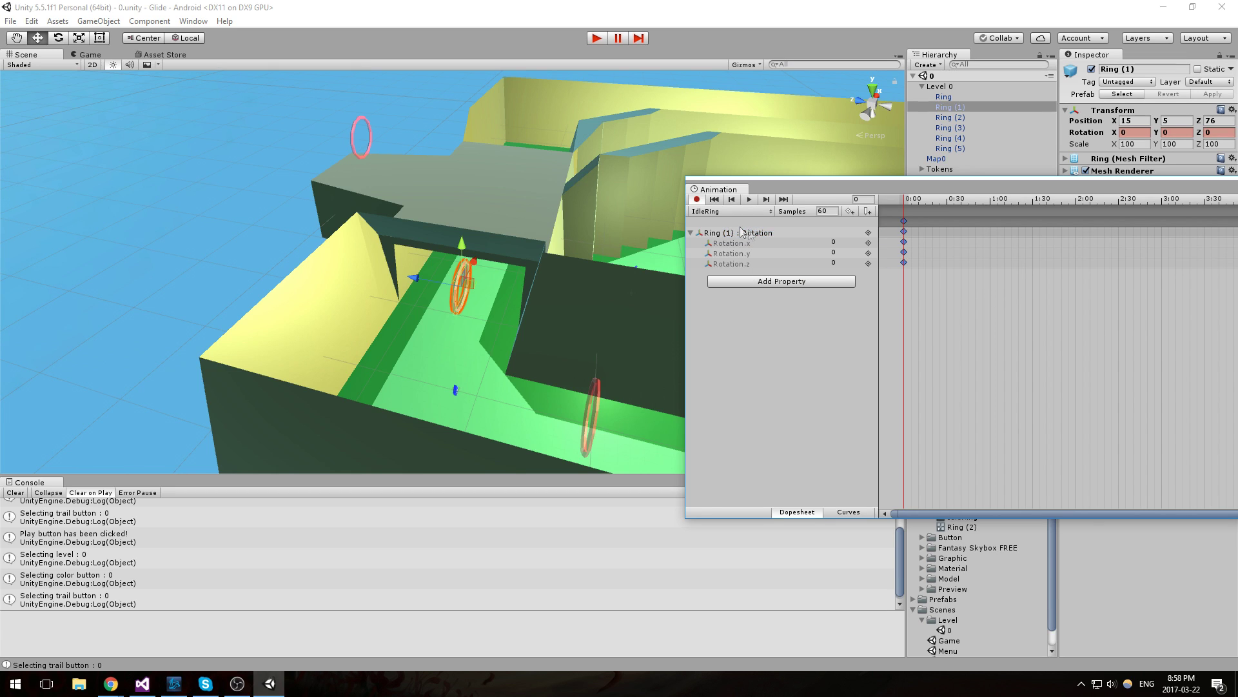
click(749, 231)
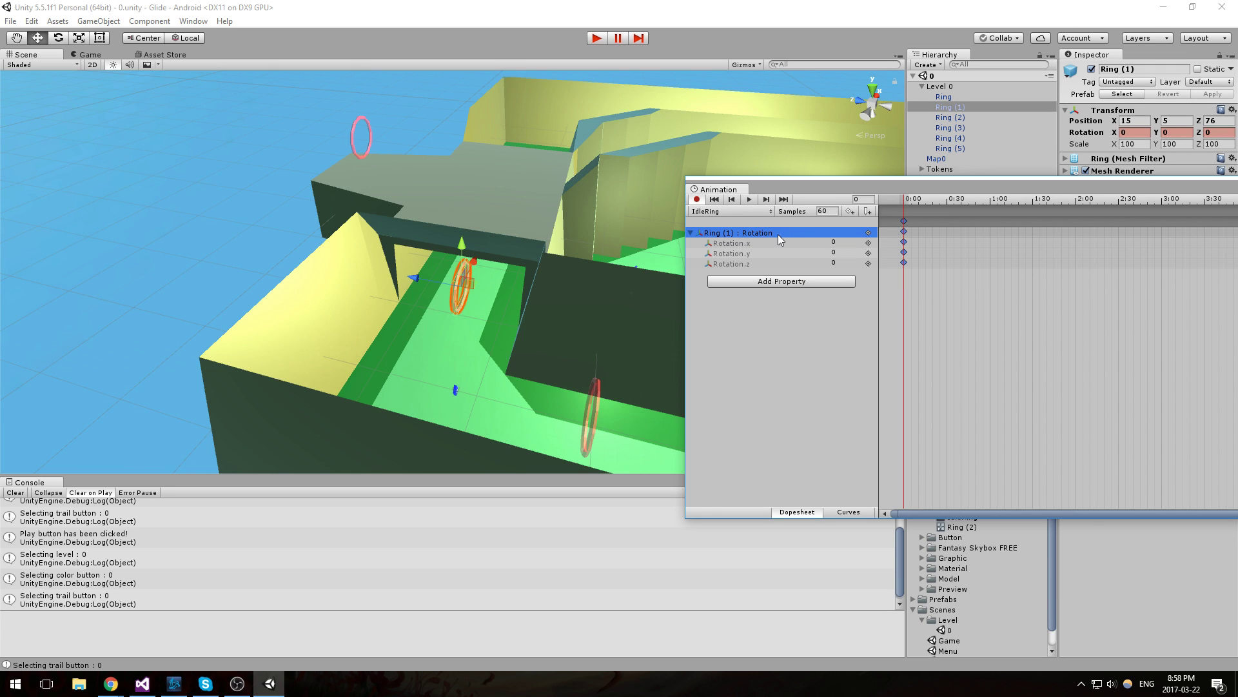
Bring the full IdleRing timeline into view, preview the rotation up to frame 17 and back to 12, and close the Animation window
drag(951, 184, 584, 155)
click(875, 254)
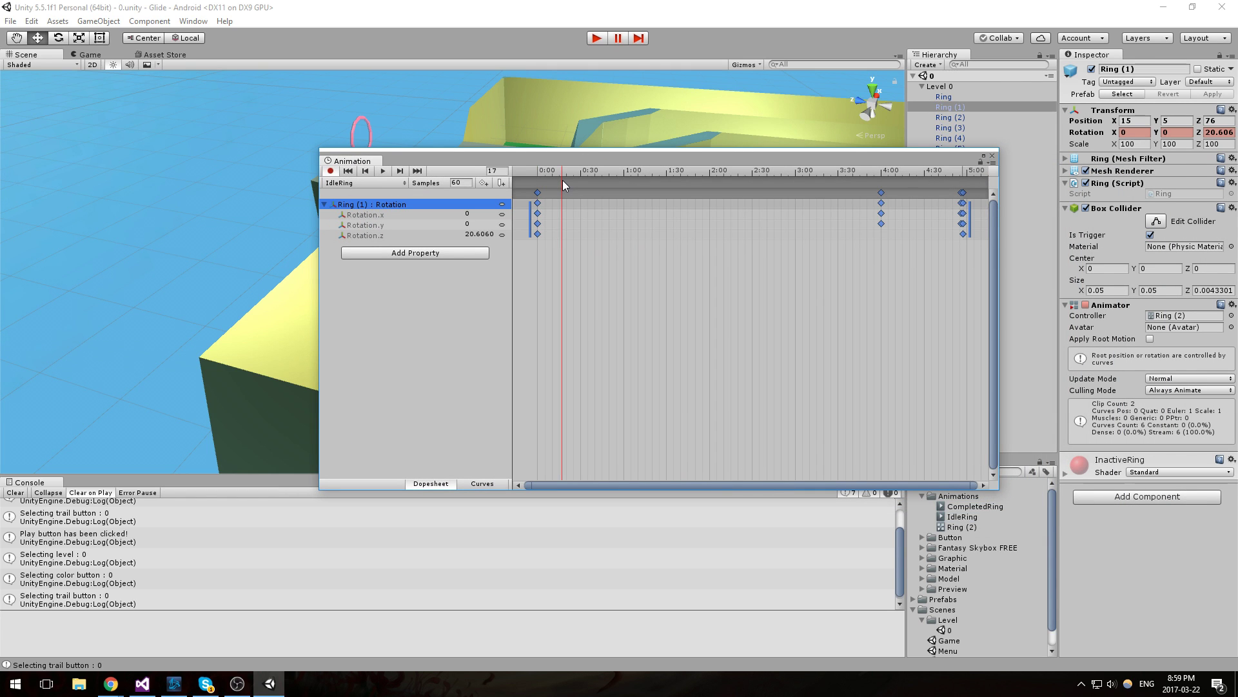
drag(563, 180, 555, 181)
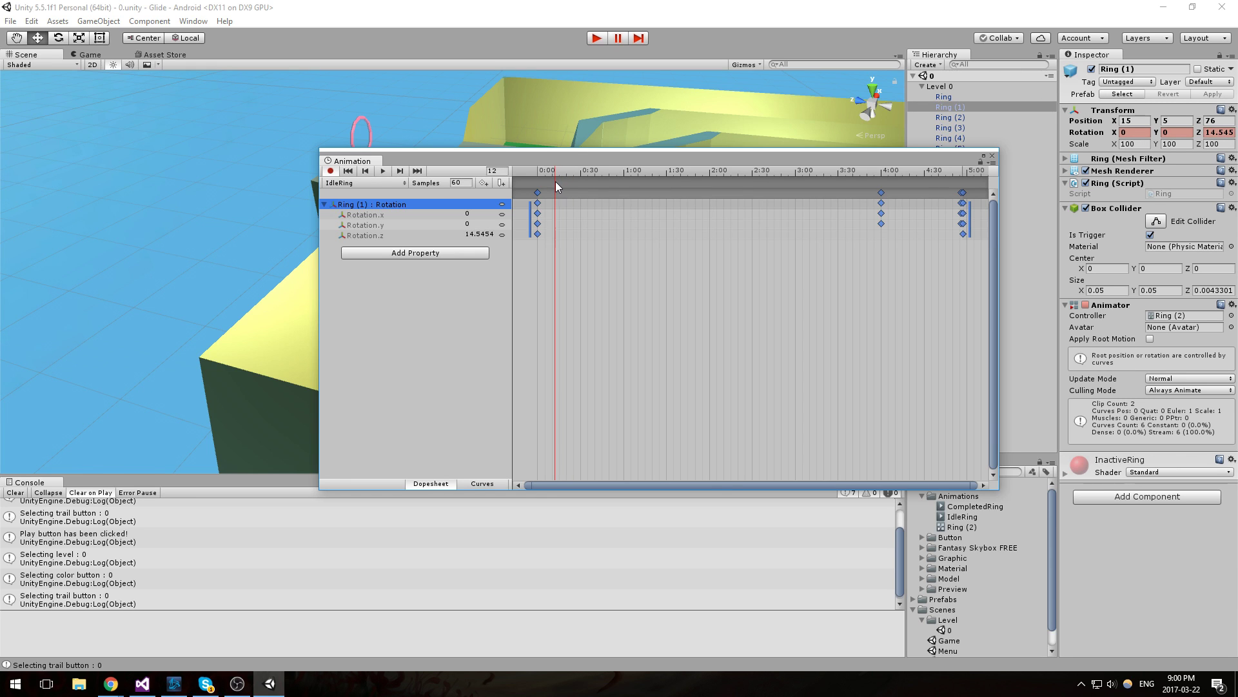
click(992, 156)
scroll(617, 270, up, 1)
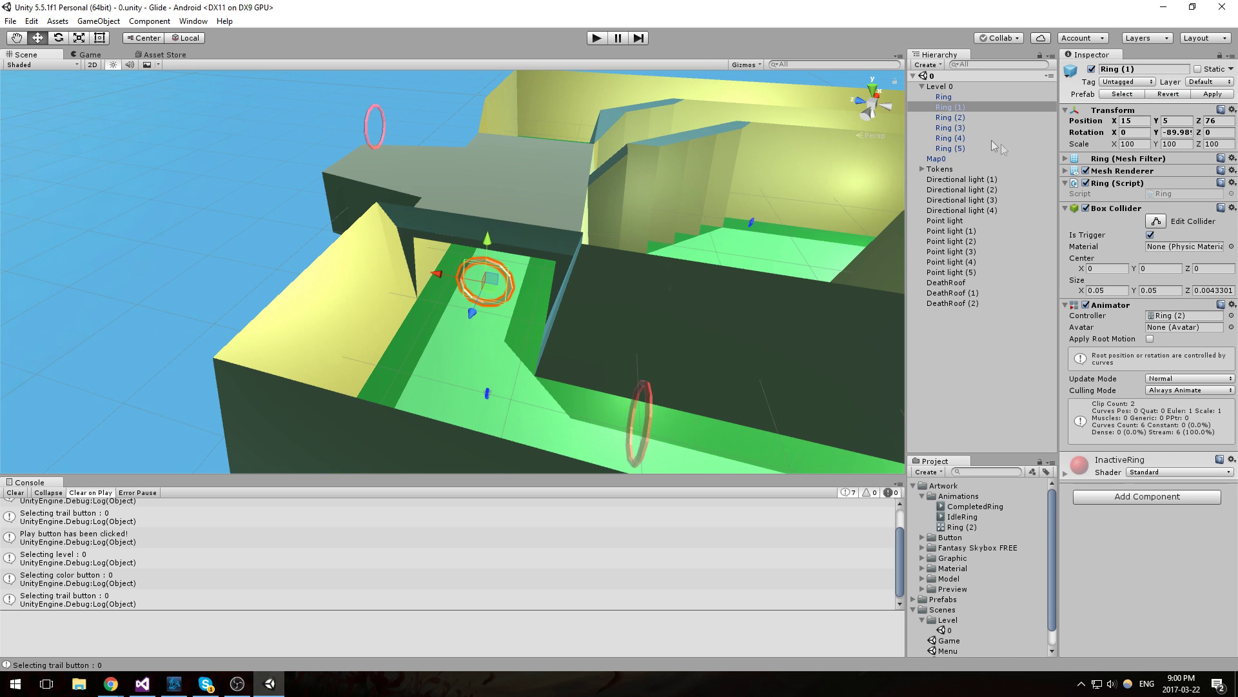
click(960, 118)
click(964, 108)
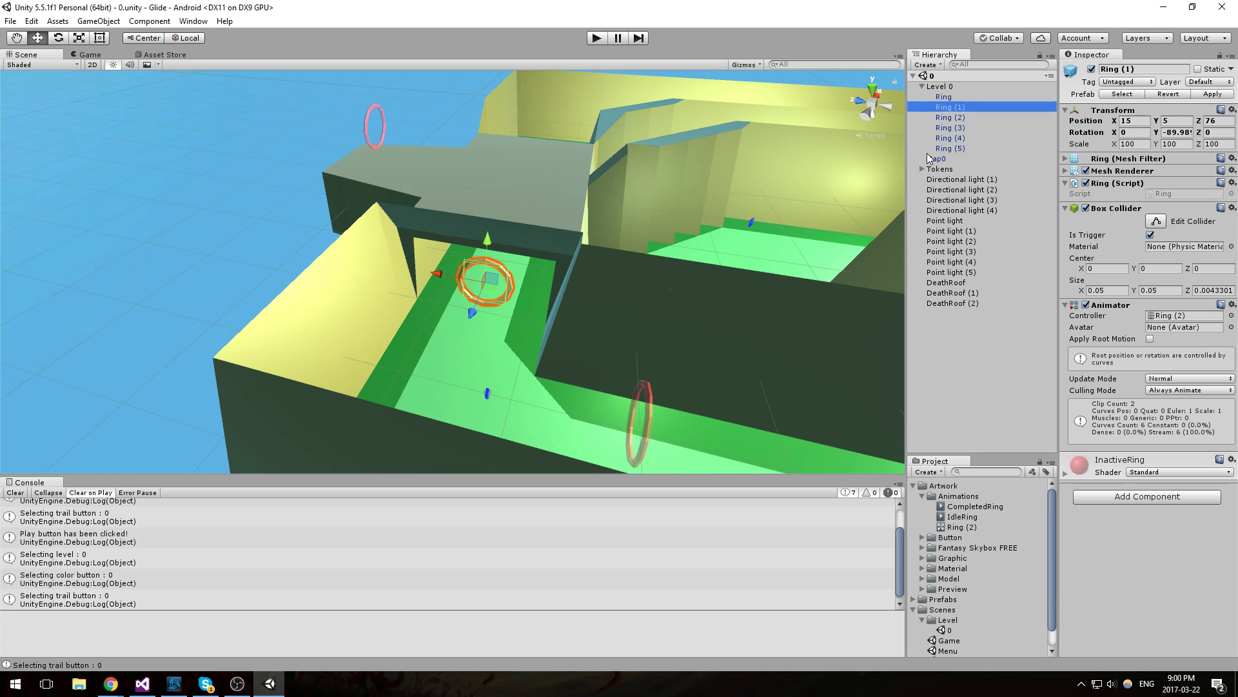
click(964, 442)
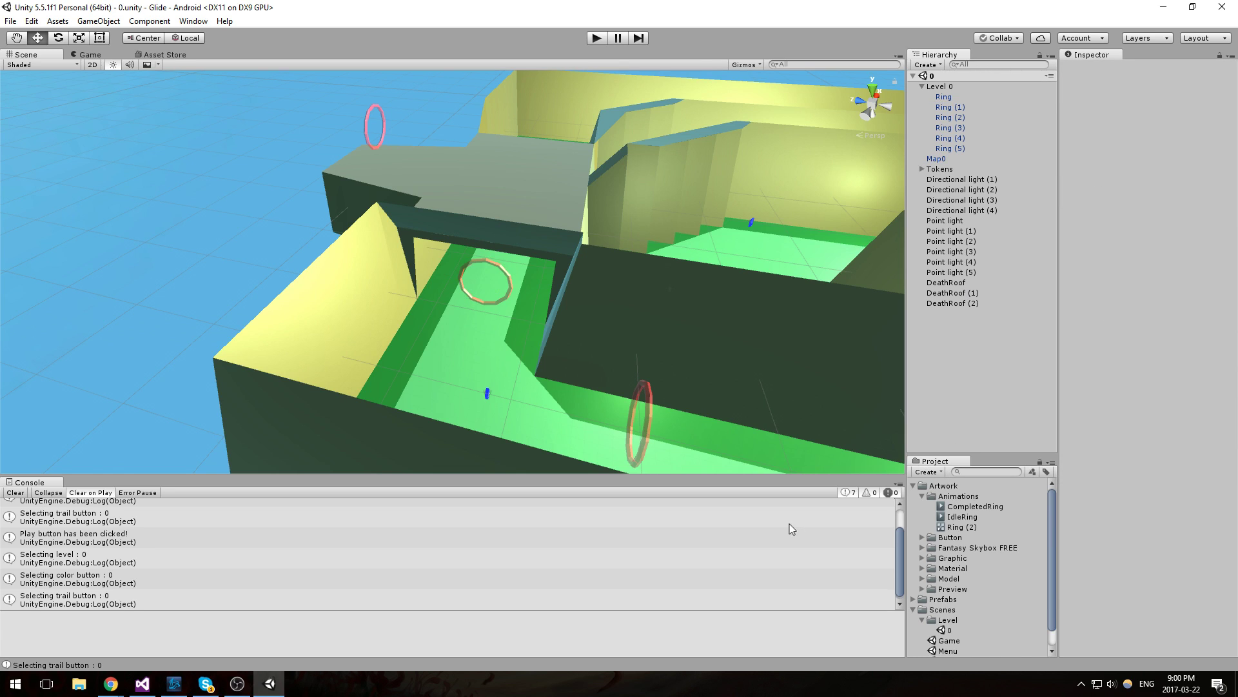
Place an instance of the Ring prefab from the Prefabs folder at the root of the scene hierarchy and frame it
click(922, 496)
click(914, 579)
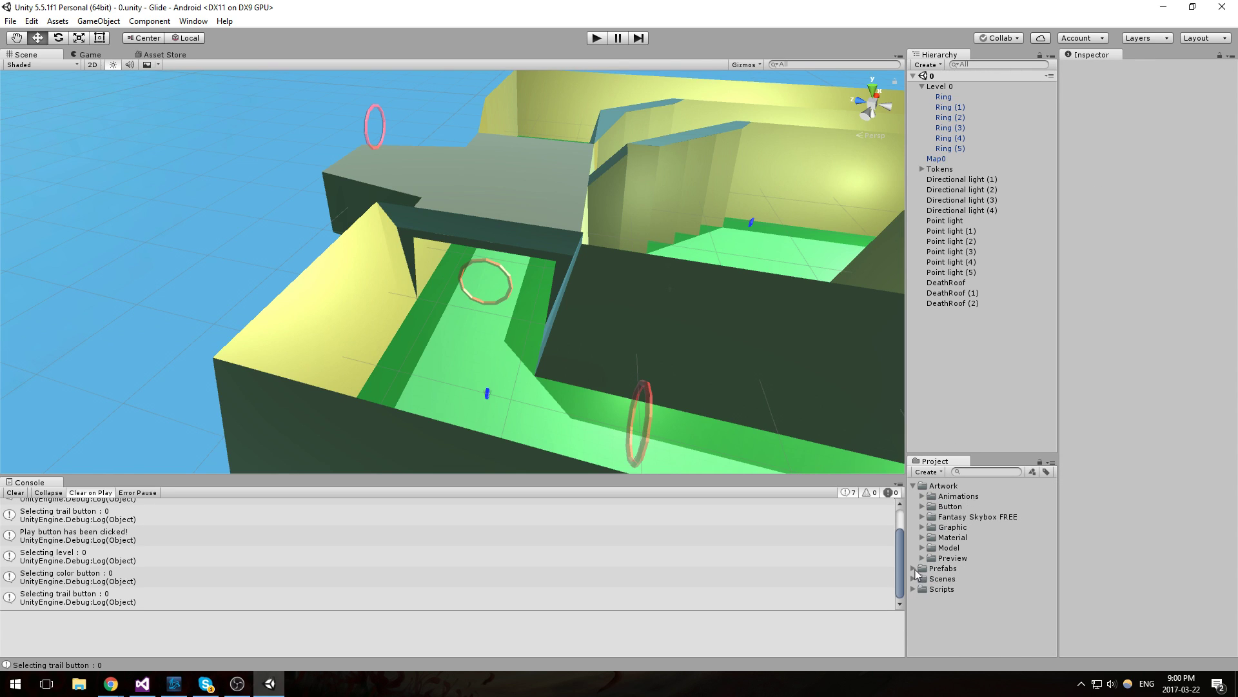
click(914, 568)
click(954, 599)
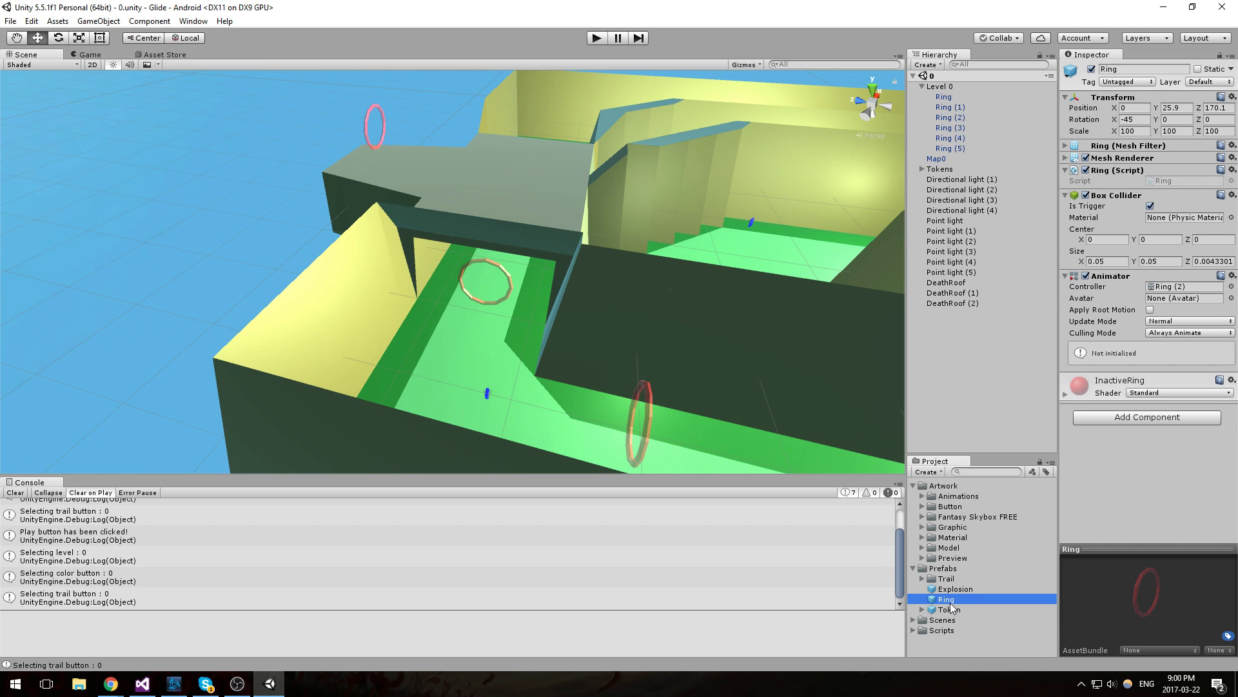
drag(953, 602, 952, 314)
double_click(953, 314)
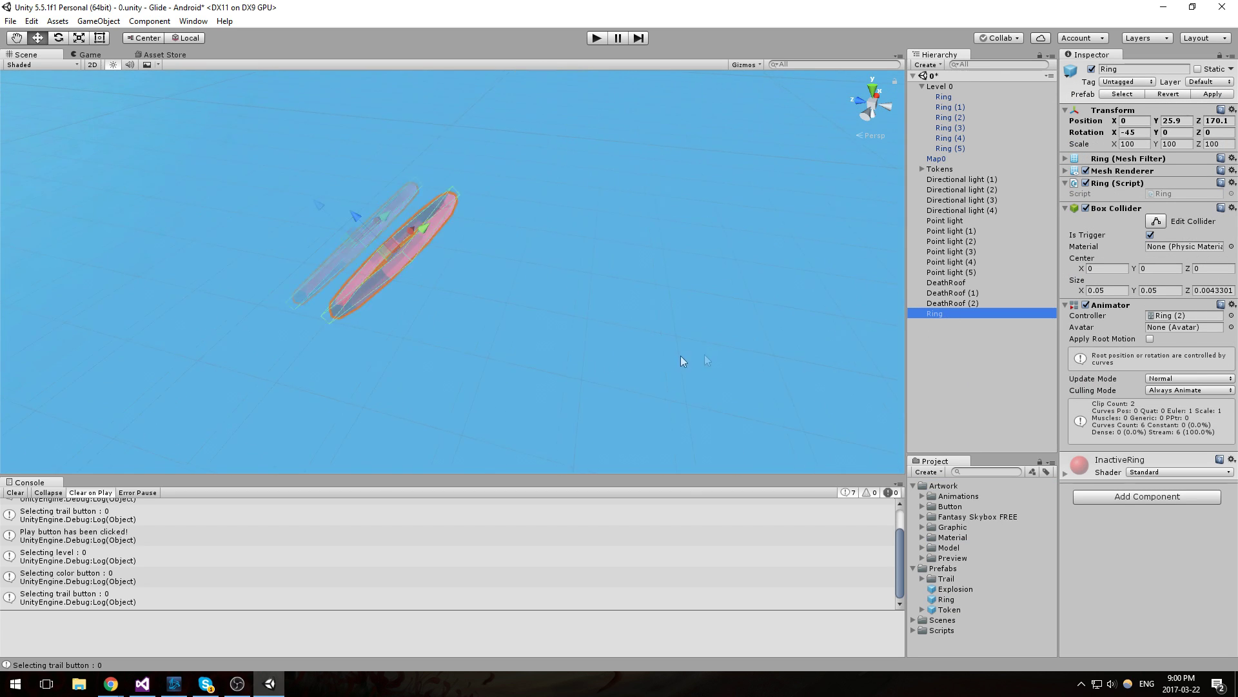
Set the new Ring instance's X rotation to 0 and its Y and Z positions to 0
right_drag(680, 355, 606, 293)
scroll(614, 318, down, 5)
middle_drag(643, 297, 679, 215)
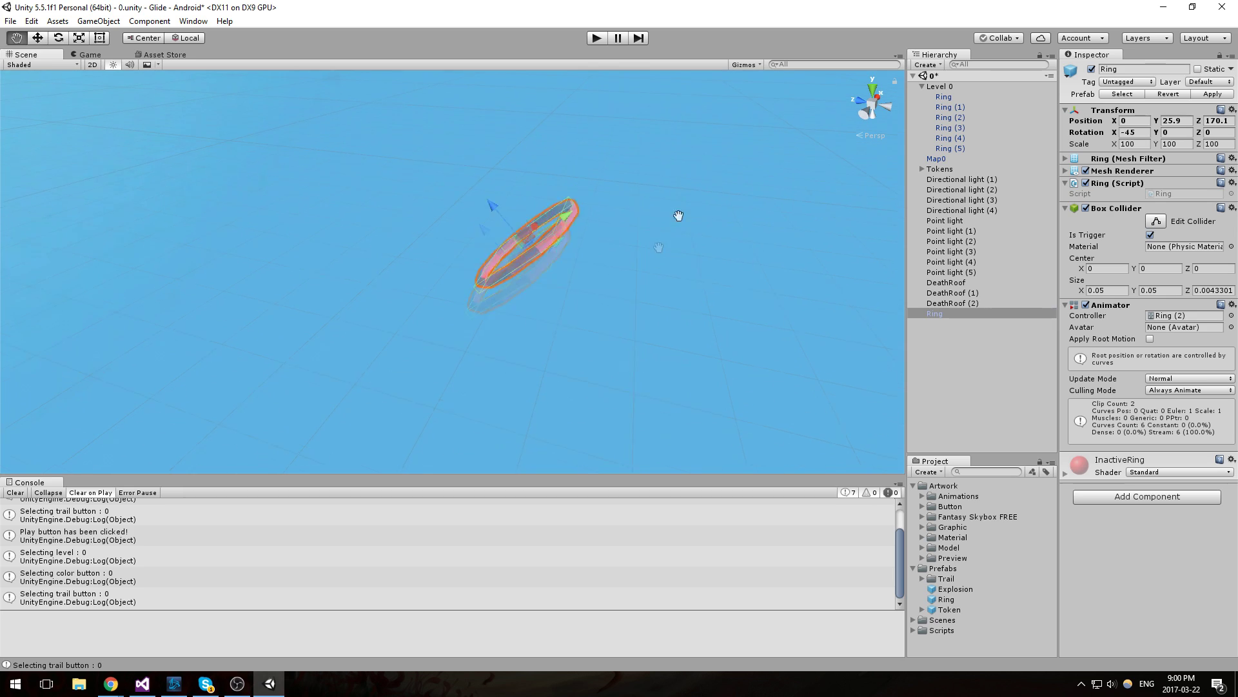
click(1130, 132)
text(0)
click(1168, 121)
text(0)
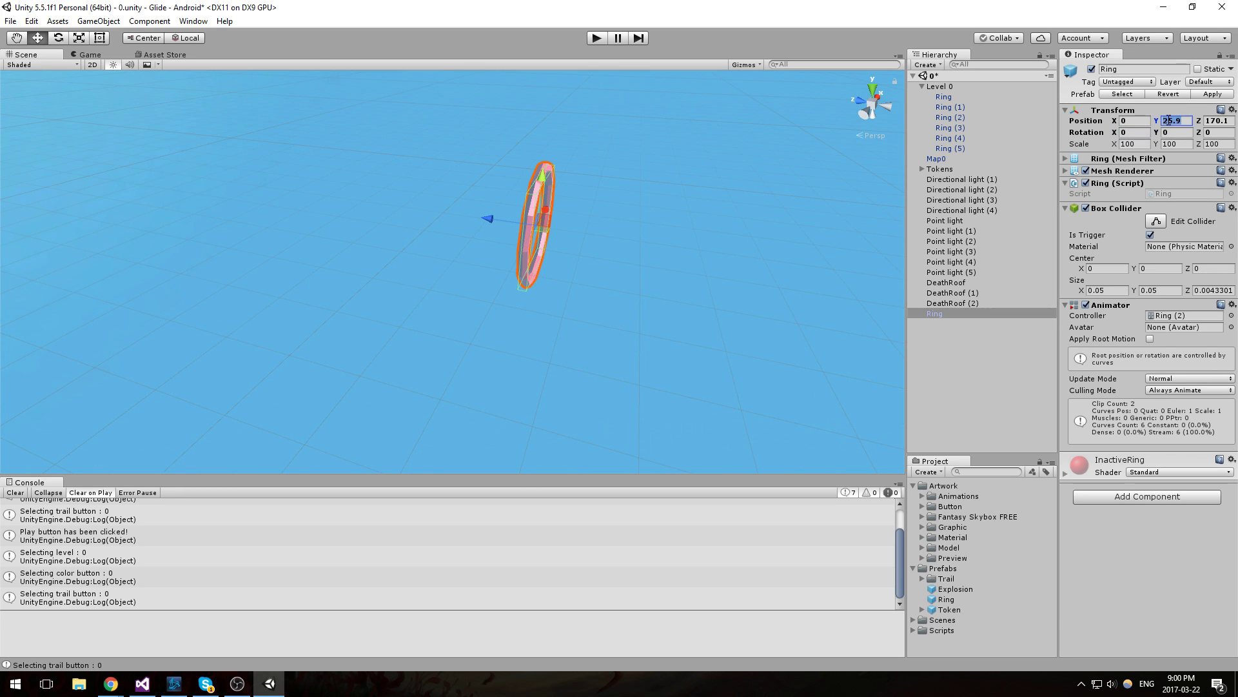
key(Tab)
text(0f)
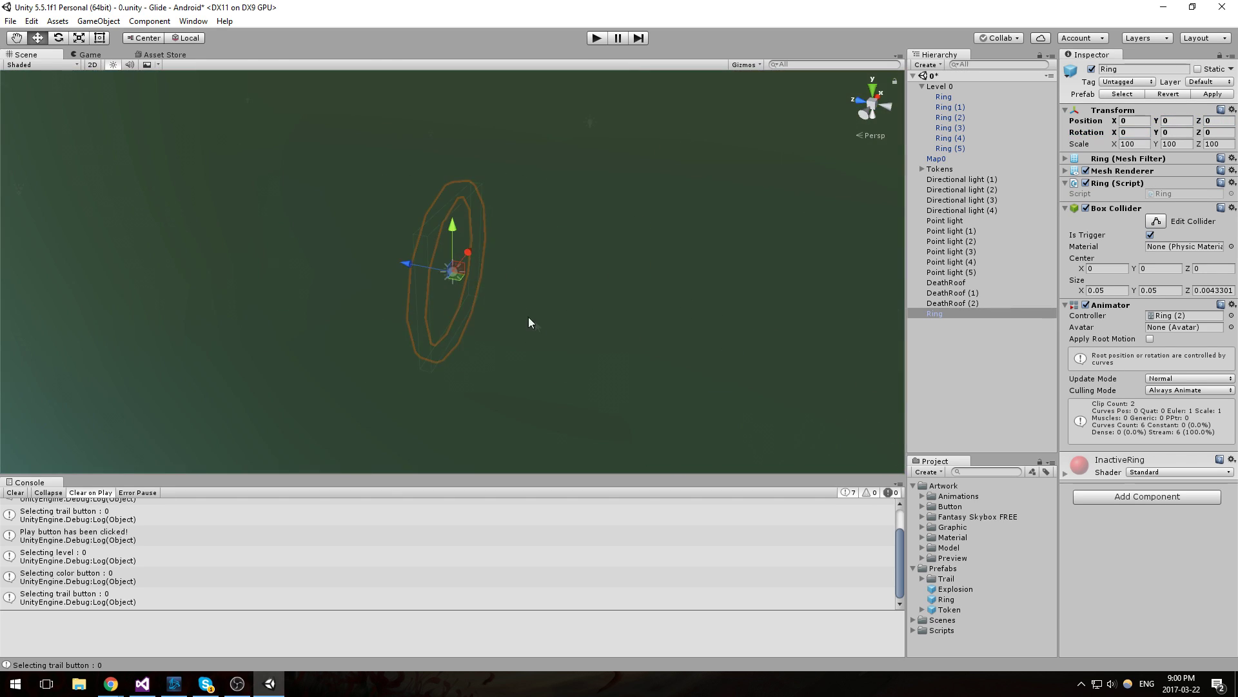
Create an empty object named RingContainer at the root of the scene hierarchy
click(970, 337)
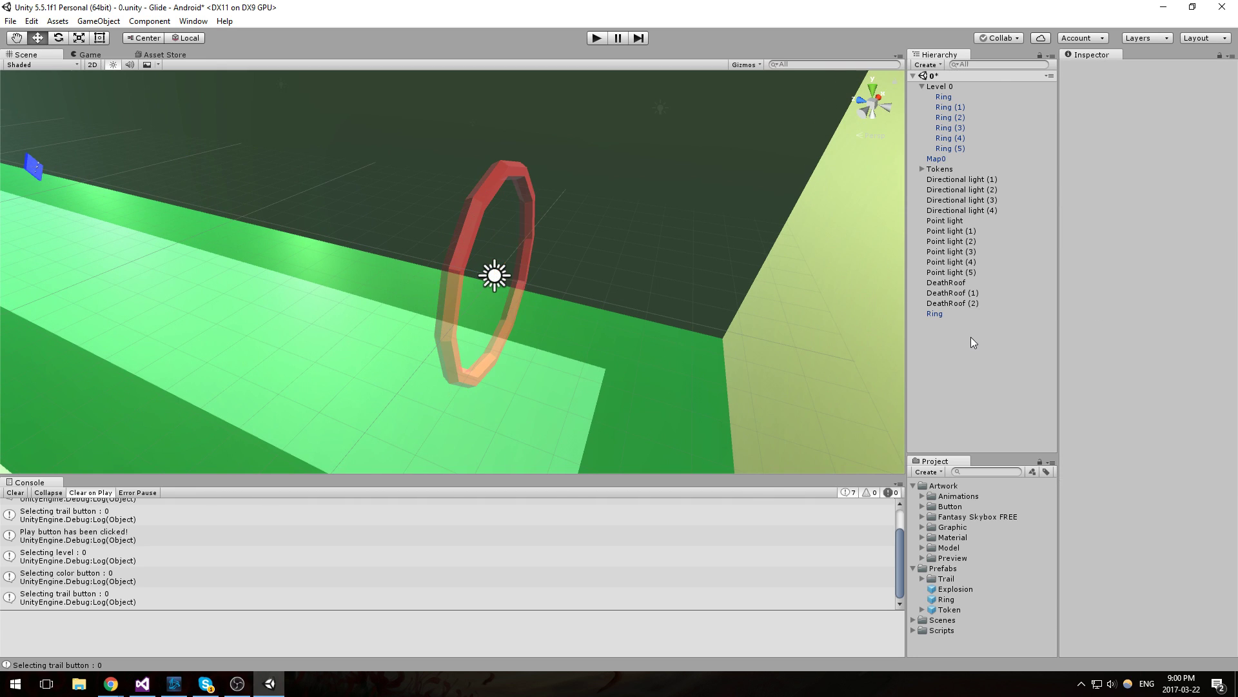
right_click(970, 337)
click(1036, 443)
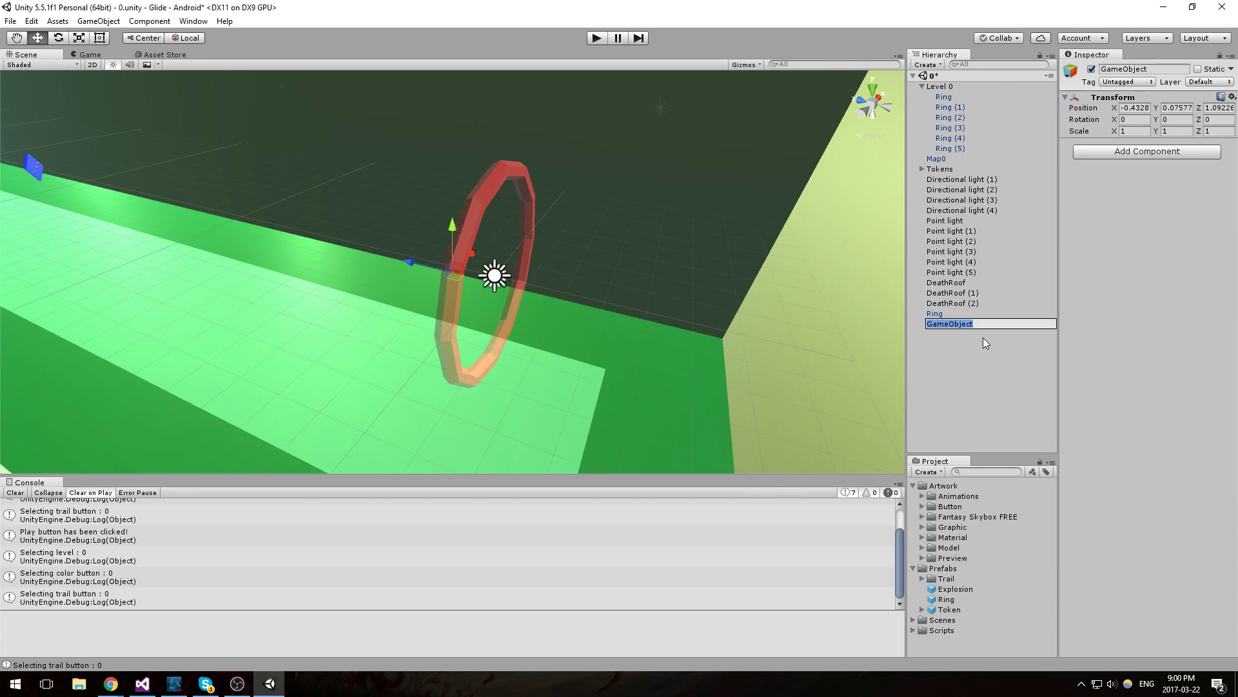
text(RingContainer)
key(Return)
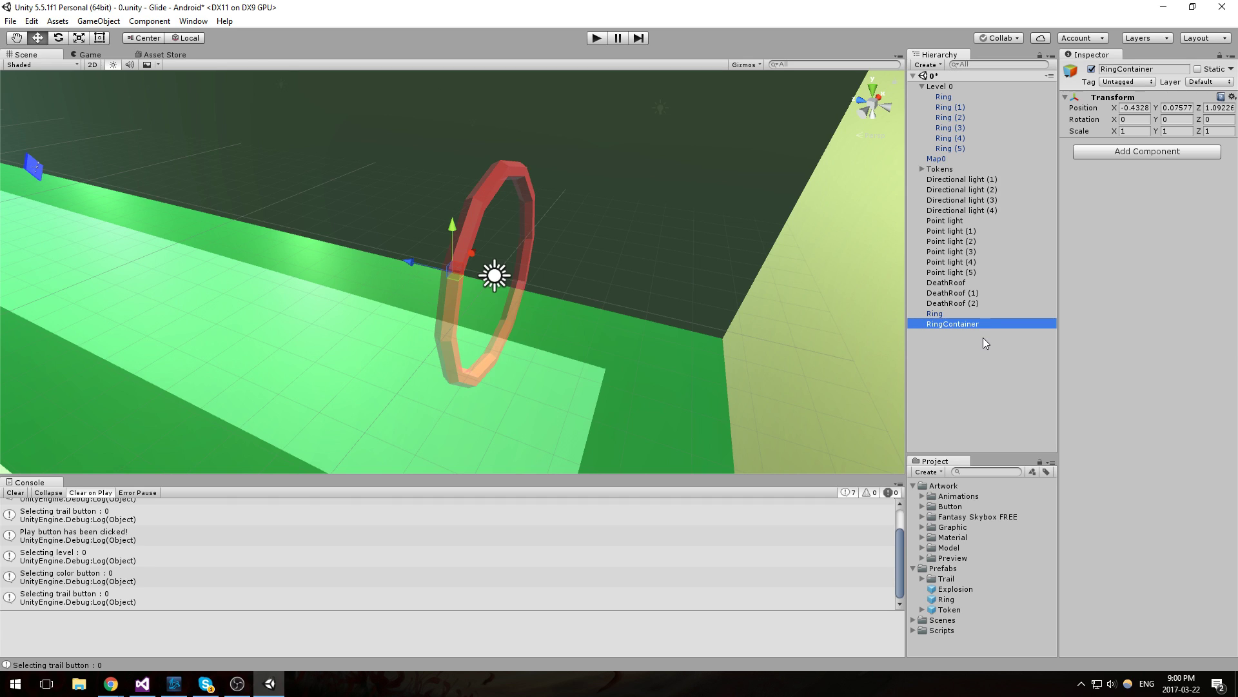
Set the RingContainer's position to 0, 0, 0
click(937, 315)
click(941, 324)
click(1131, 109)
key(Tab)
text(0)
key(Tab)
text(0)
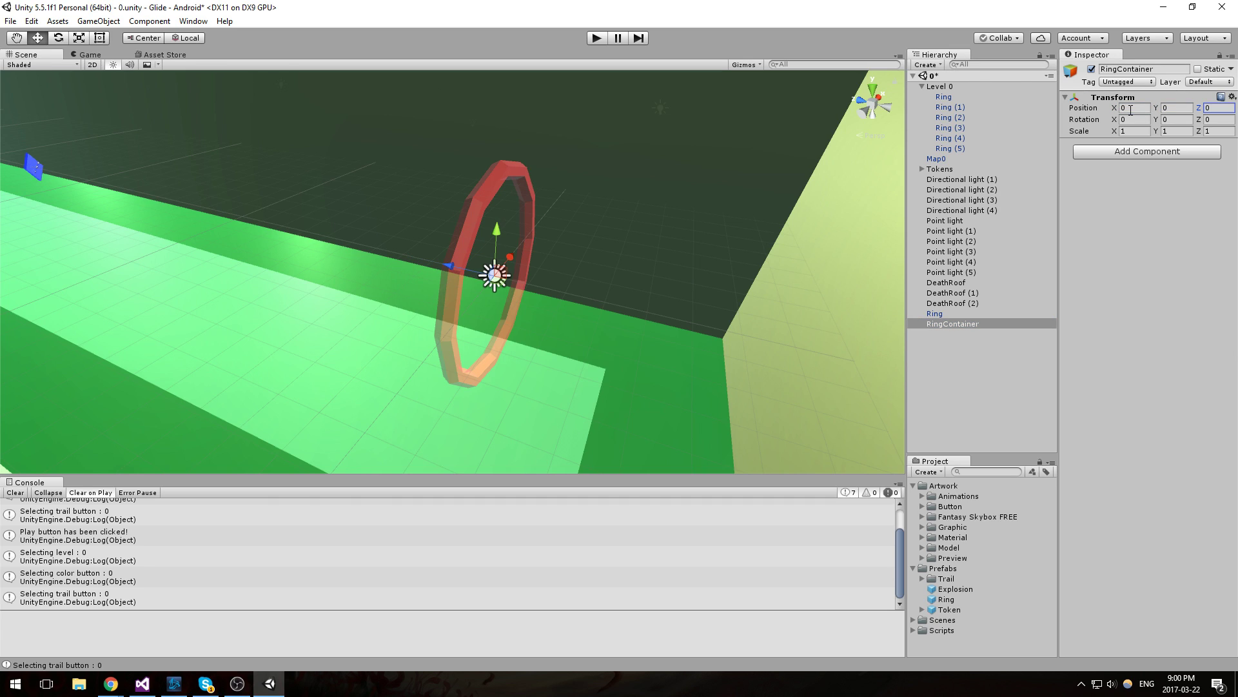
Make the root-level Ring a child of RingContainer and collapse the container
click(918, 374)
click(937, 323)
click(939, 315)
drag(941, 319, 945, 324)
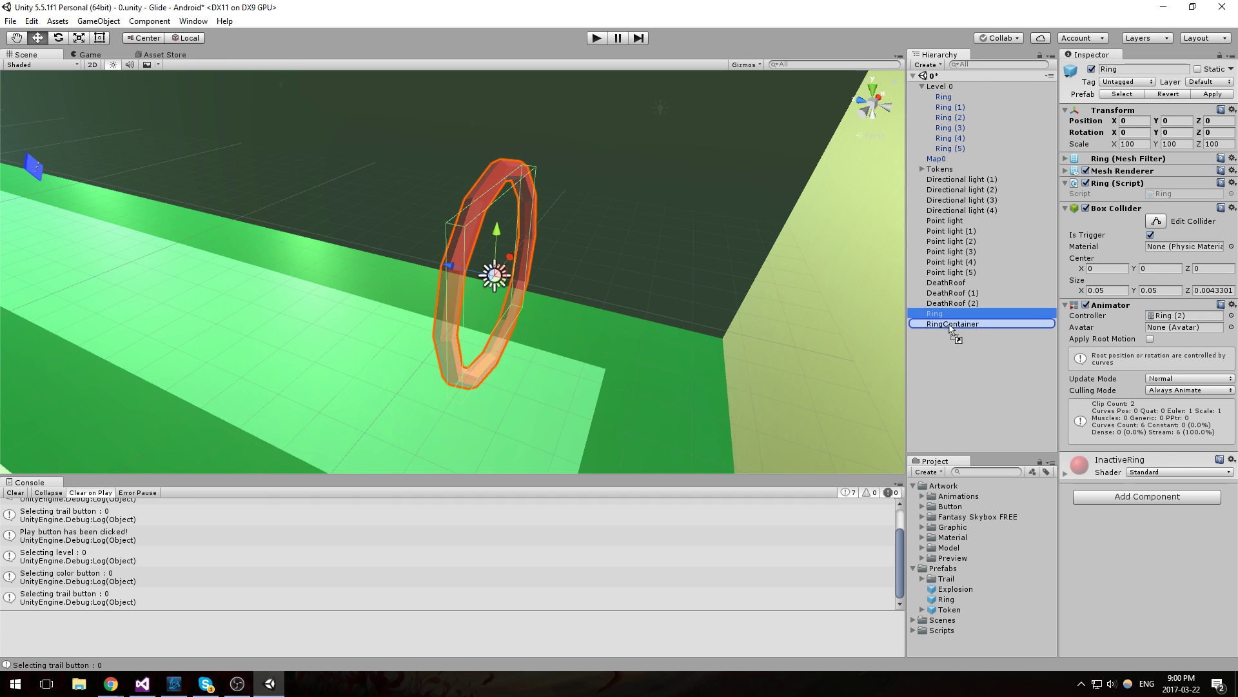
click(954, 314)
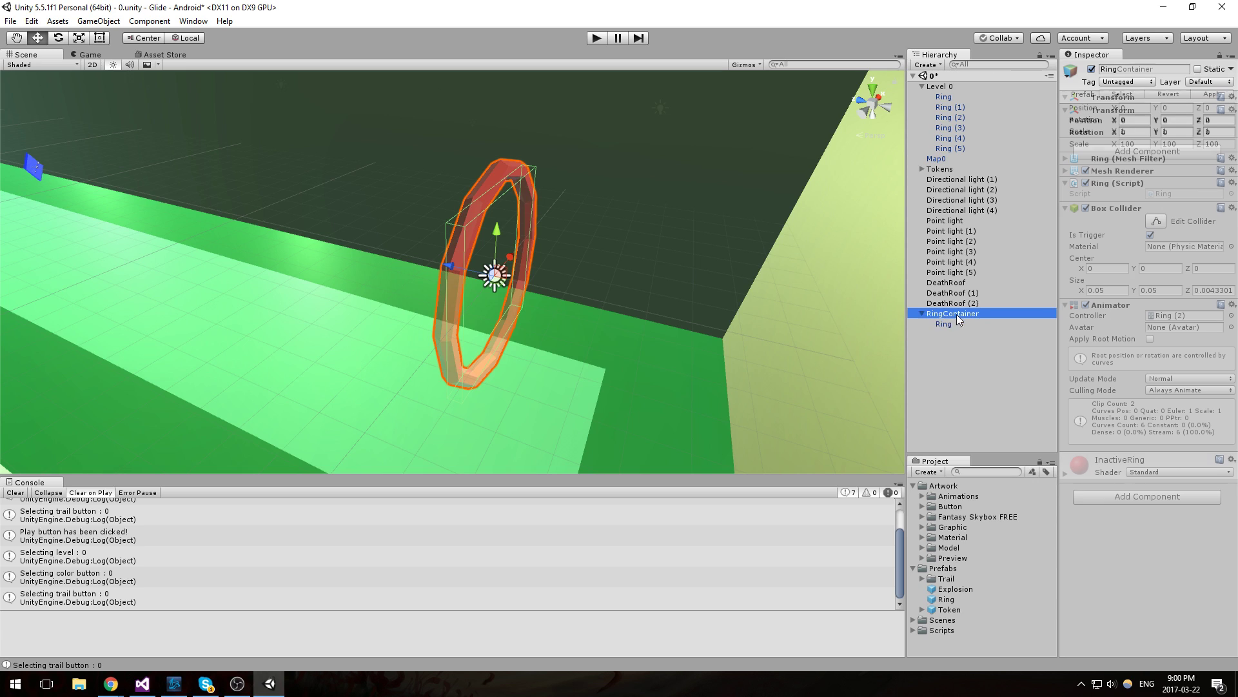
click(921, 314)
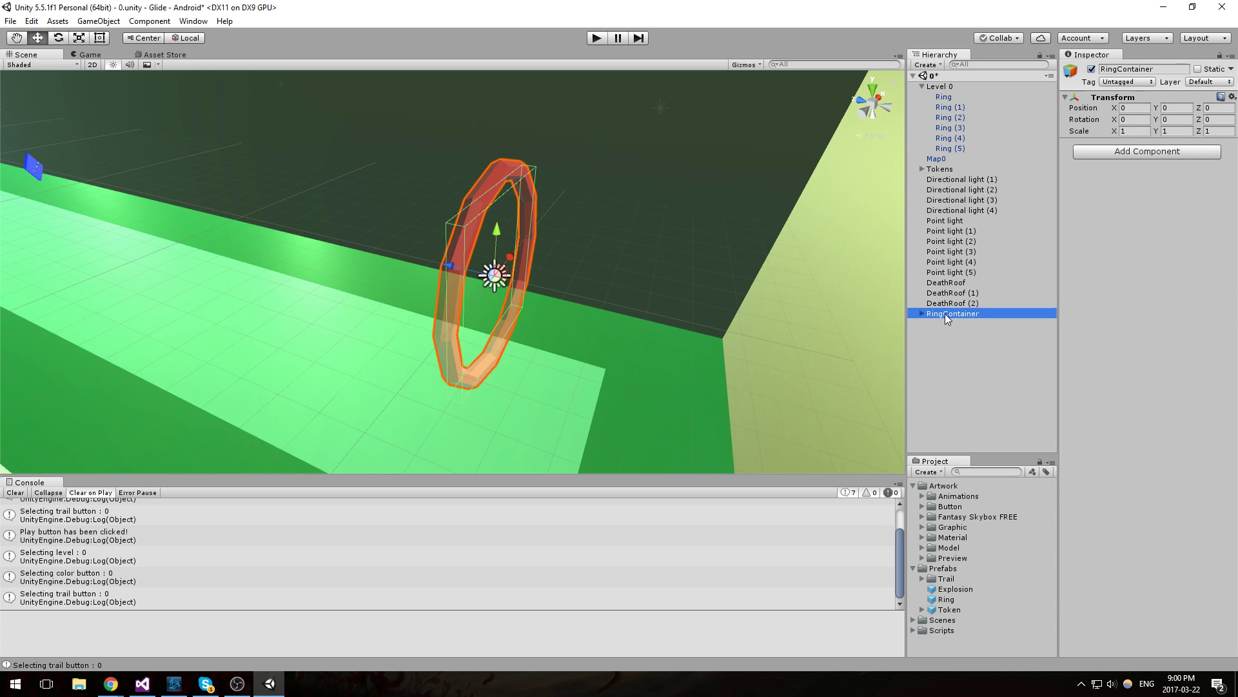
Replace the Ring prefab in the Prefabs folder with RingContainer and confirm the replacement
drag(946, 313, 946, 600)
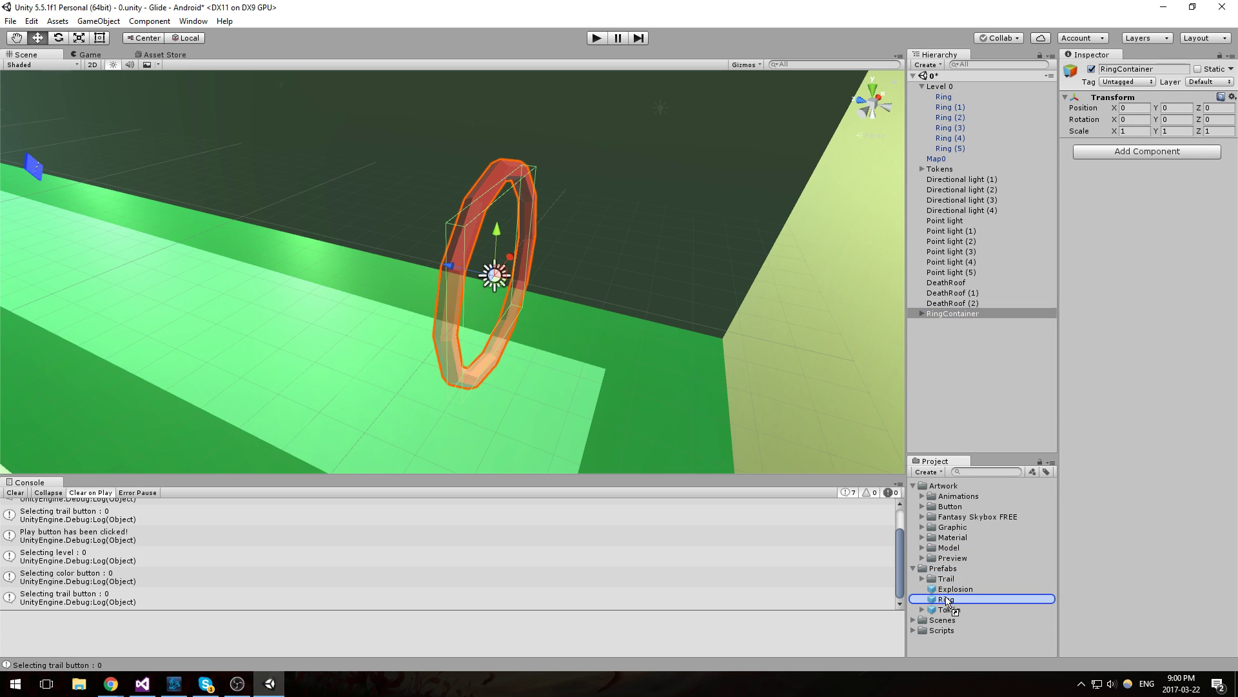
drag(946, 601, 946, 600)
click(633, 366)
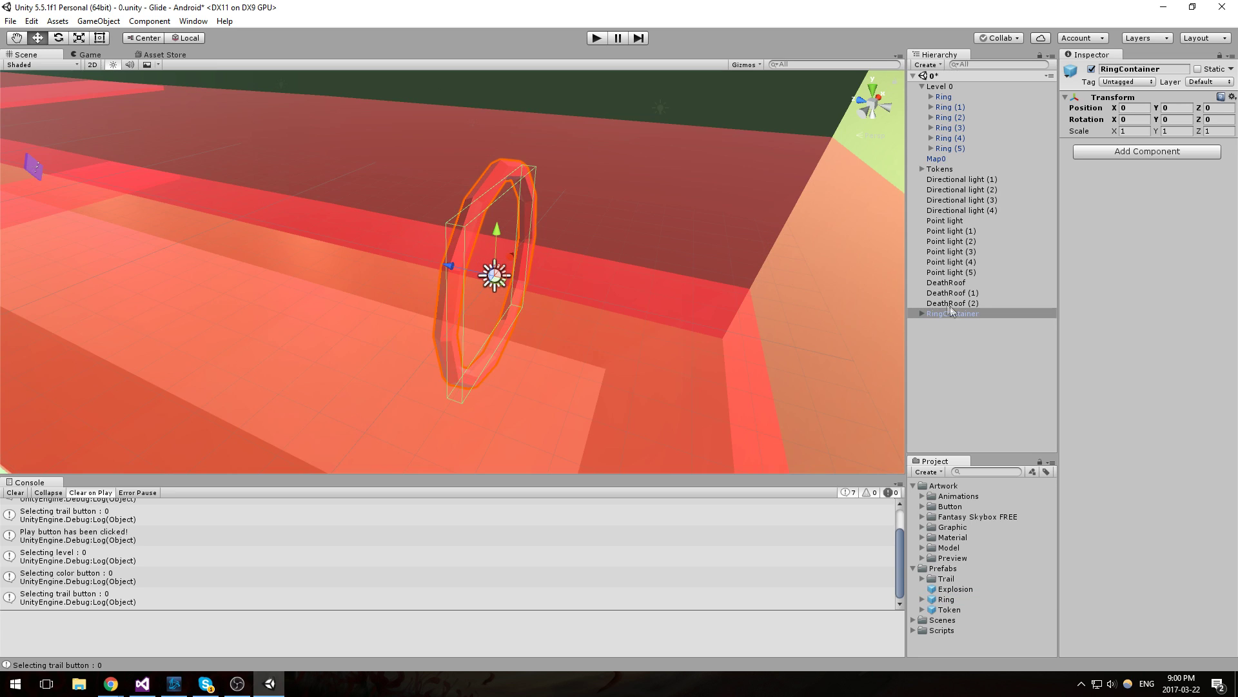
Raise the RingContainer instance to about Y 17.78 above the level, and delete it from the scene
scroll(629, 316, down, 8)
right_drag(520, 258, 424, 266)
scroll(424, 272, down, 3)
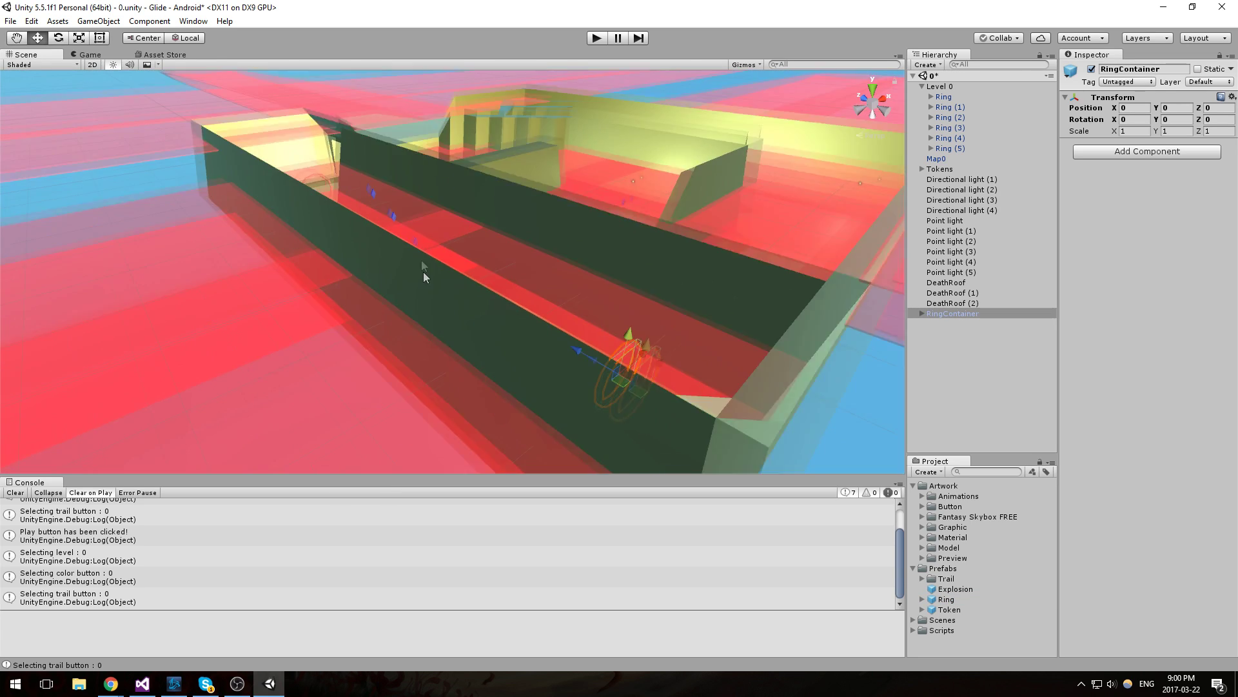
alt+drag(425, 278, 627, 367)
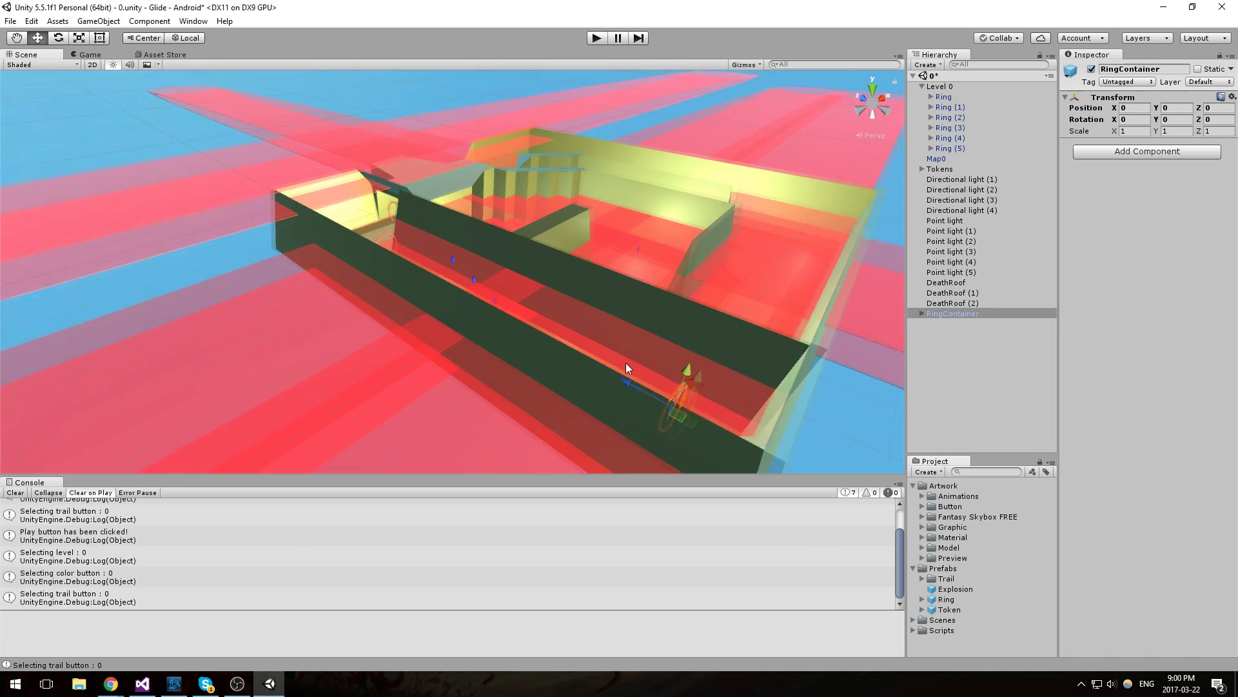
middle_drag(626, 368, 381, 284)
right_drag(480, 387, 371, 310)
middle_drag(370, 309, 479, 284)
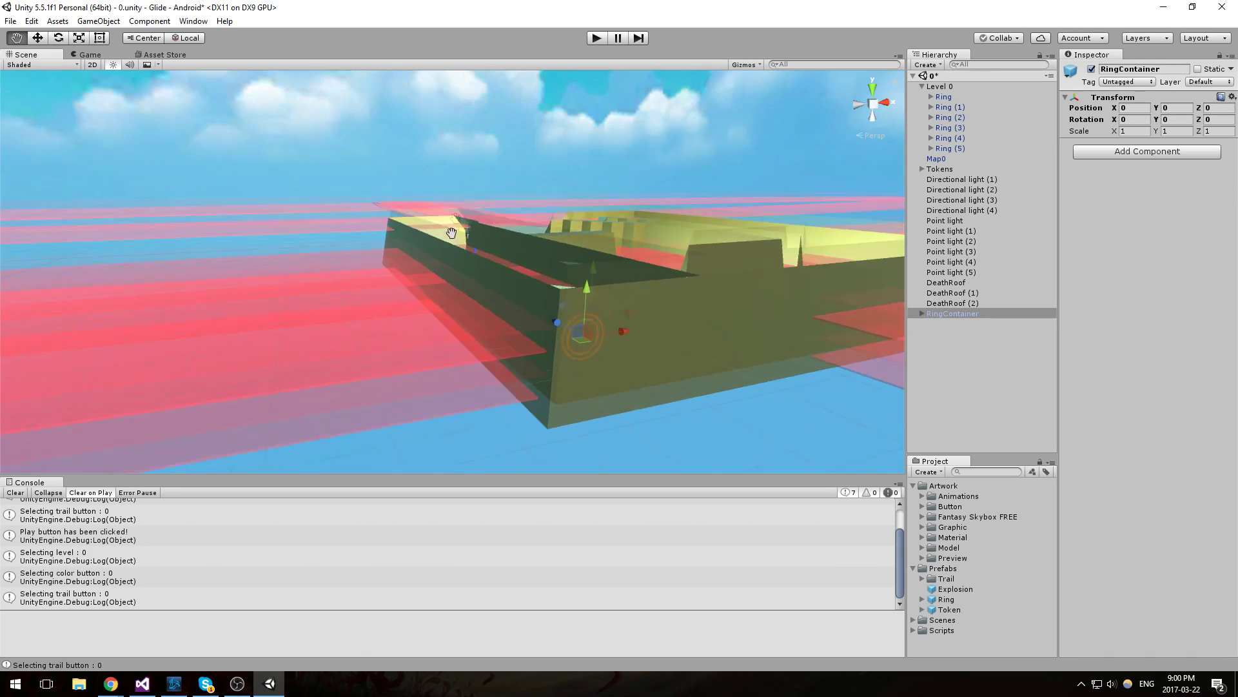
right_drag(479, 284, 533, 337)
middle_drag(534, 338, 562, 358)
drag(559, 327, 592, 197)
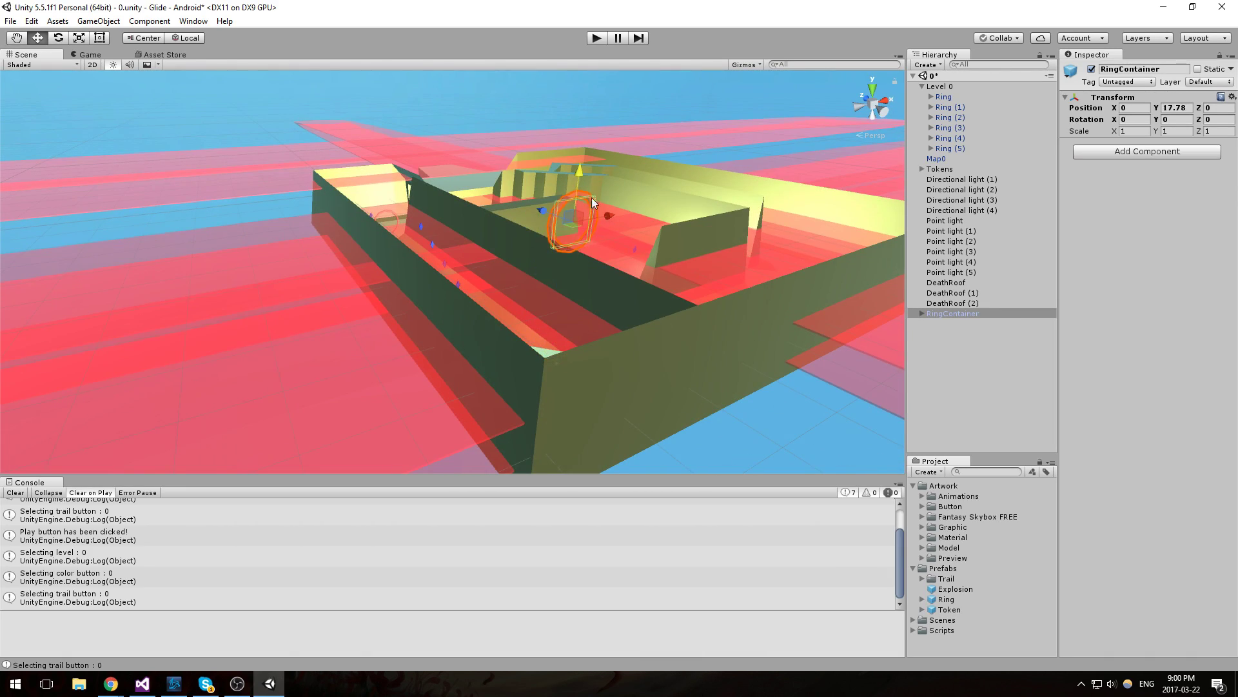
key(Delete)
Inspect the first Ring in Level 0 and its nested child Ring, trying a small vertical move and undoing it
click(952, 107)
click(944, 98)
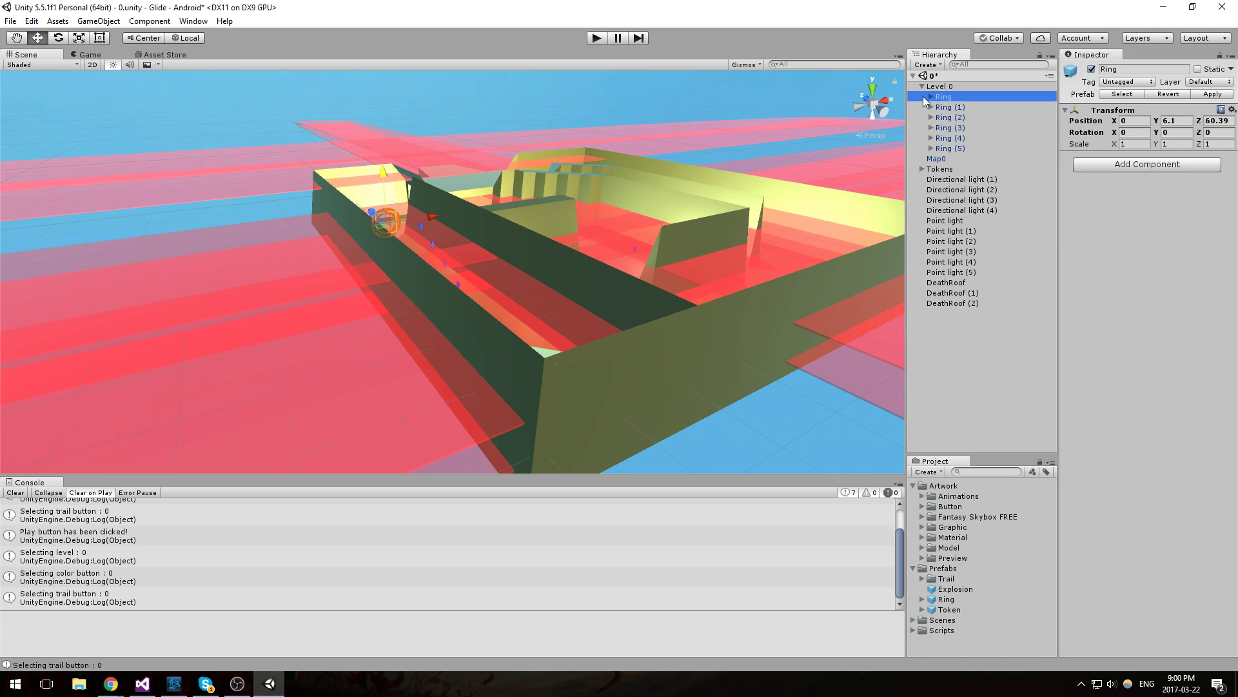
click(930, 98)
click(951, 107)
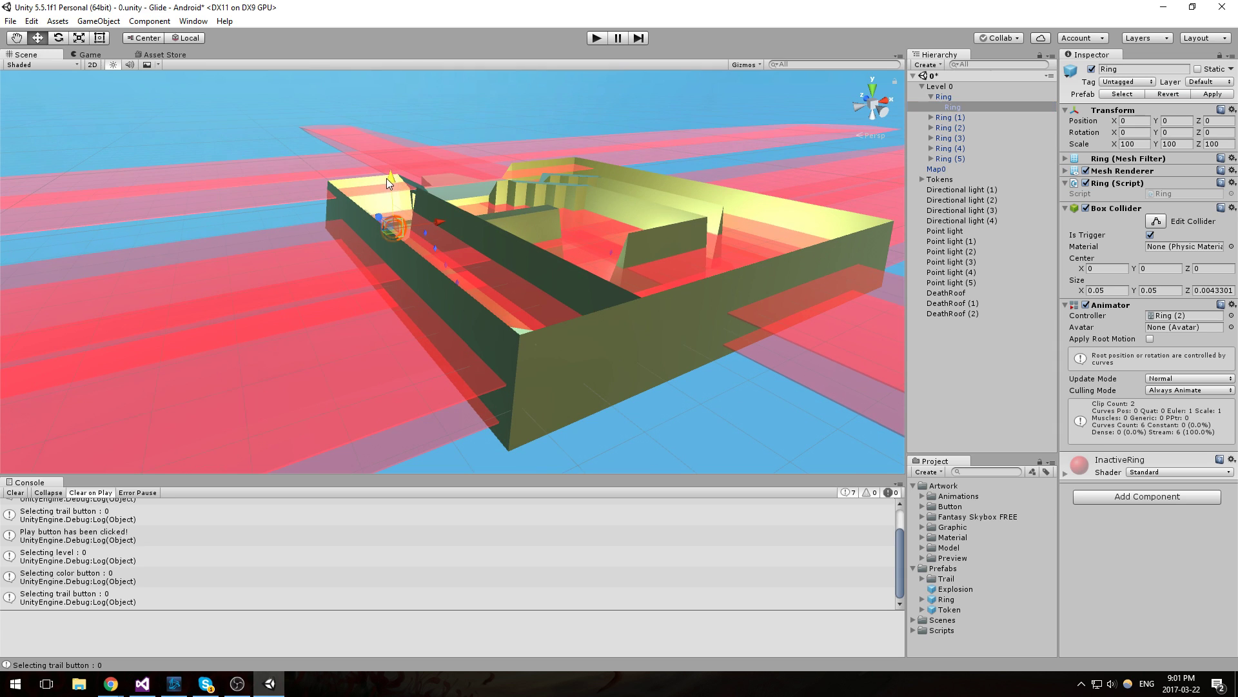
mouse_move(386, 178)
mouse_down()
mouse_move(392, 150)
mouse_move(393, 173)
mouse_up()
key(ctrl+z)
Select Ring (2) in the scene and examine the size of the ring meshes across the level
right_drag(486, 208, 656, 249)
click(656, 249)
scroll(655, 249, down, 3)
middle_drag(551, 239, 702, 348)
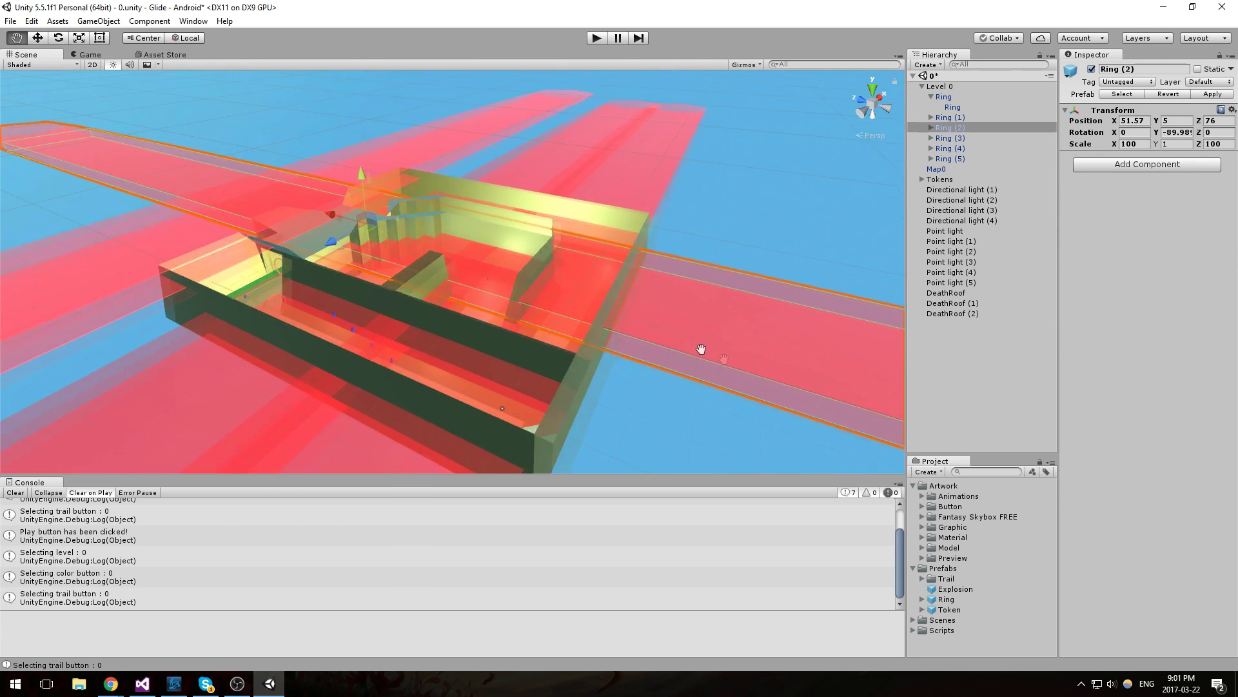
scroll(670, 321, up, 3)
middle_drag(578, 299, 607, 318)
right_drag(607, 318, 724, 249)
middle_drag(723, 249, 921, 256)
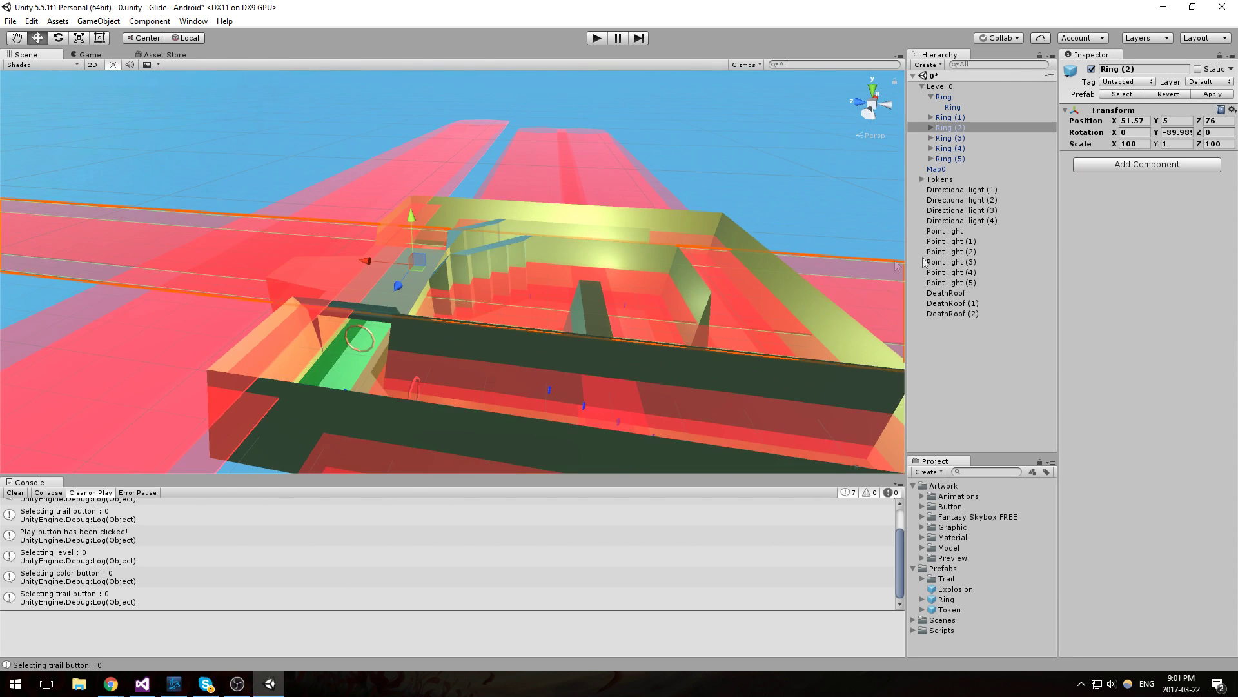
middle_drag(767, 164, 735, 184)
Compare the Transform values of Ring, Ring (1) and Ring (2) in Level 0
click(947, 118)
click(931, 96)
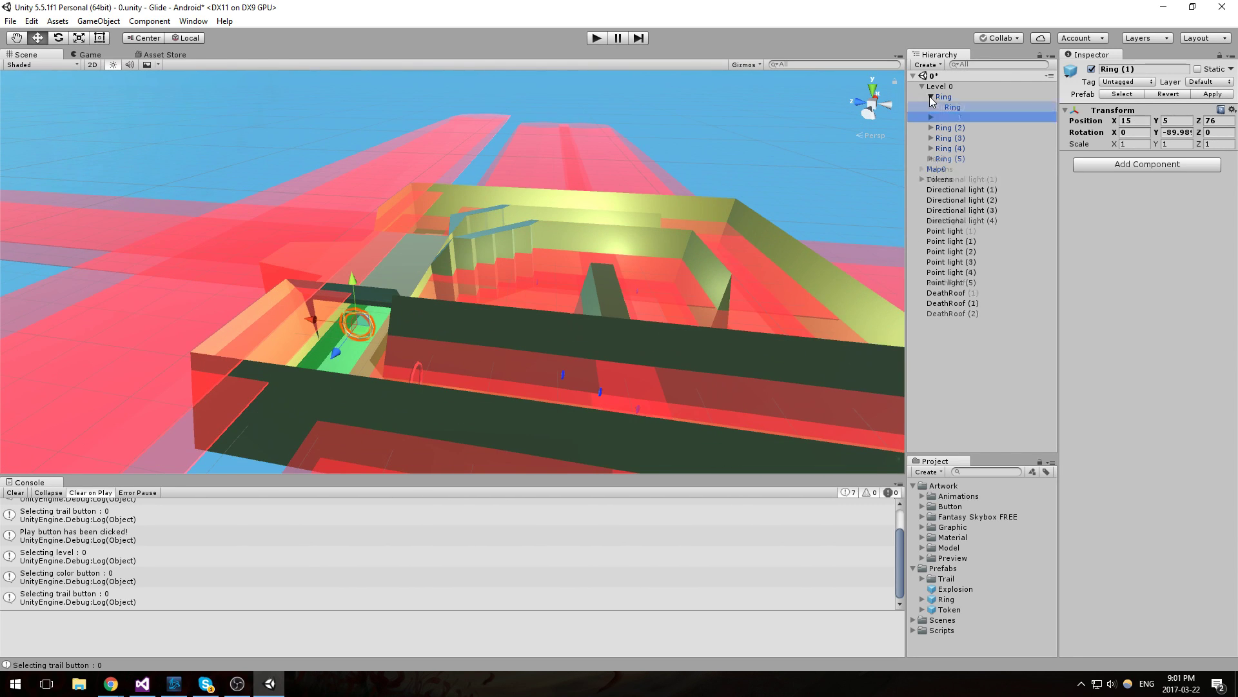
click(948, 118)
click(946, 107)
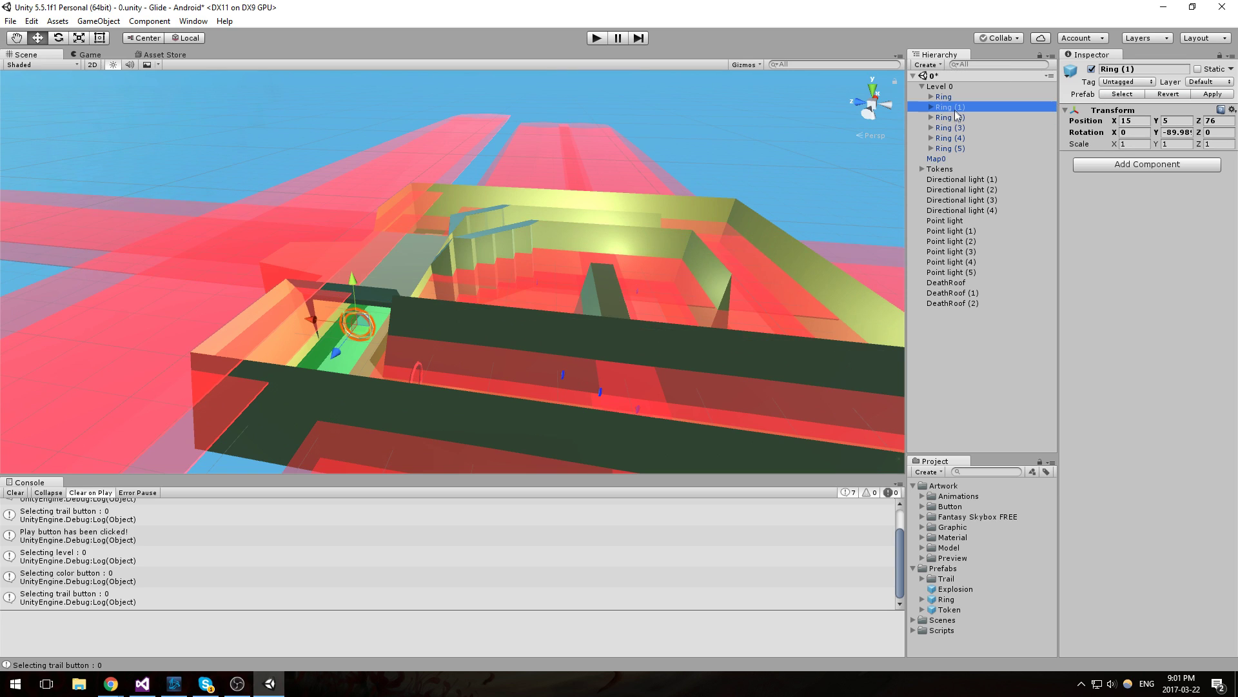
click(957, 118)
click(951, 97)
click(950, 108)
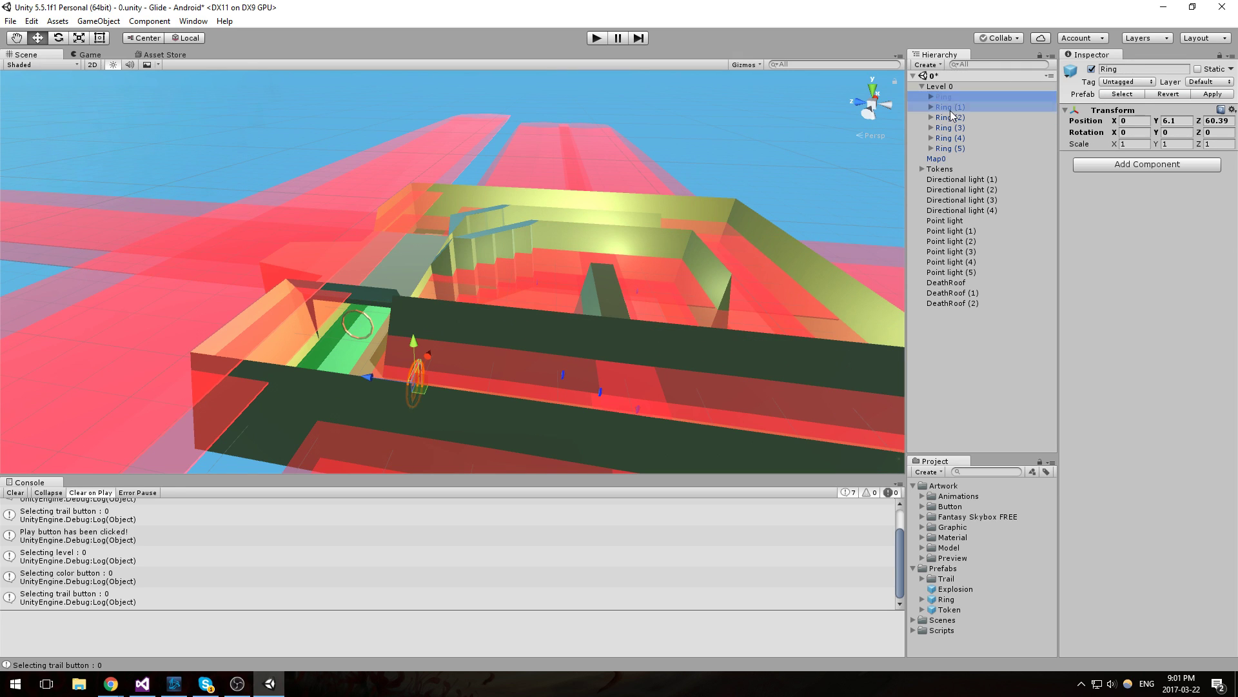
Set Ring (2)'s X and Z scale to 1
click(960, 117)
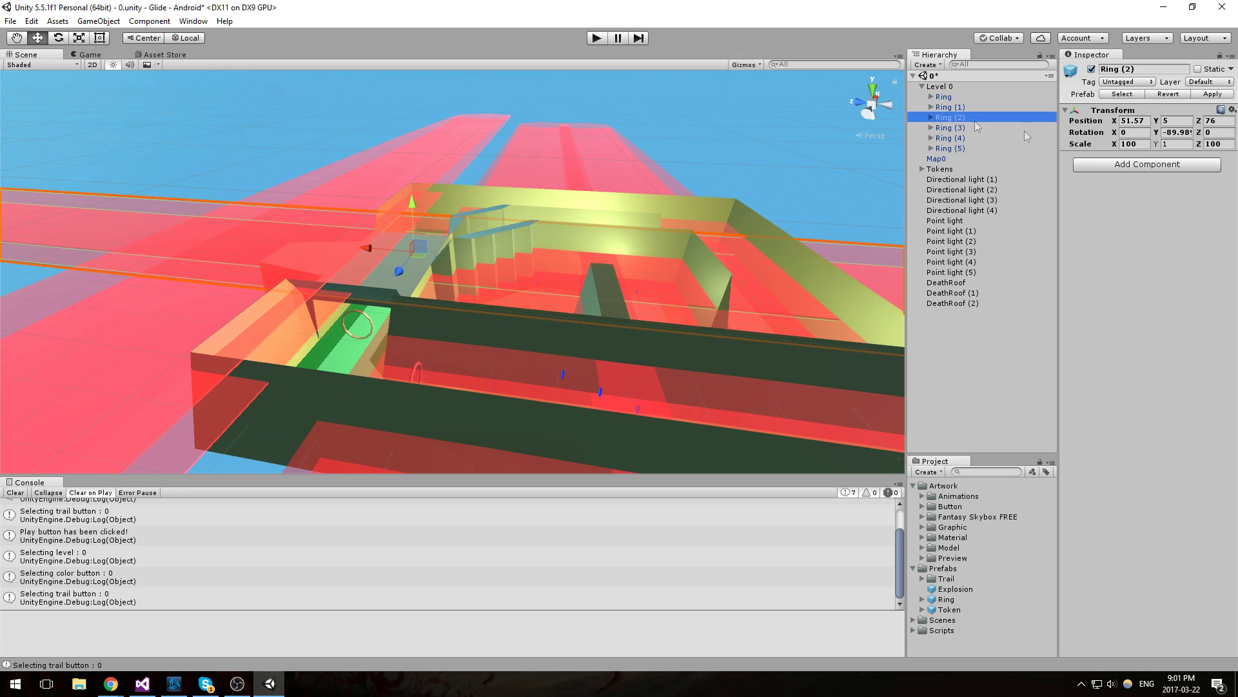
click(1137, 144)
text(1)
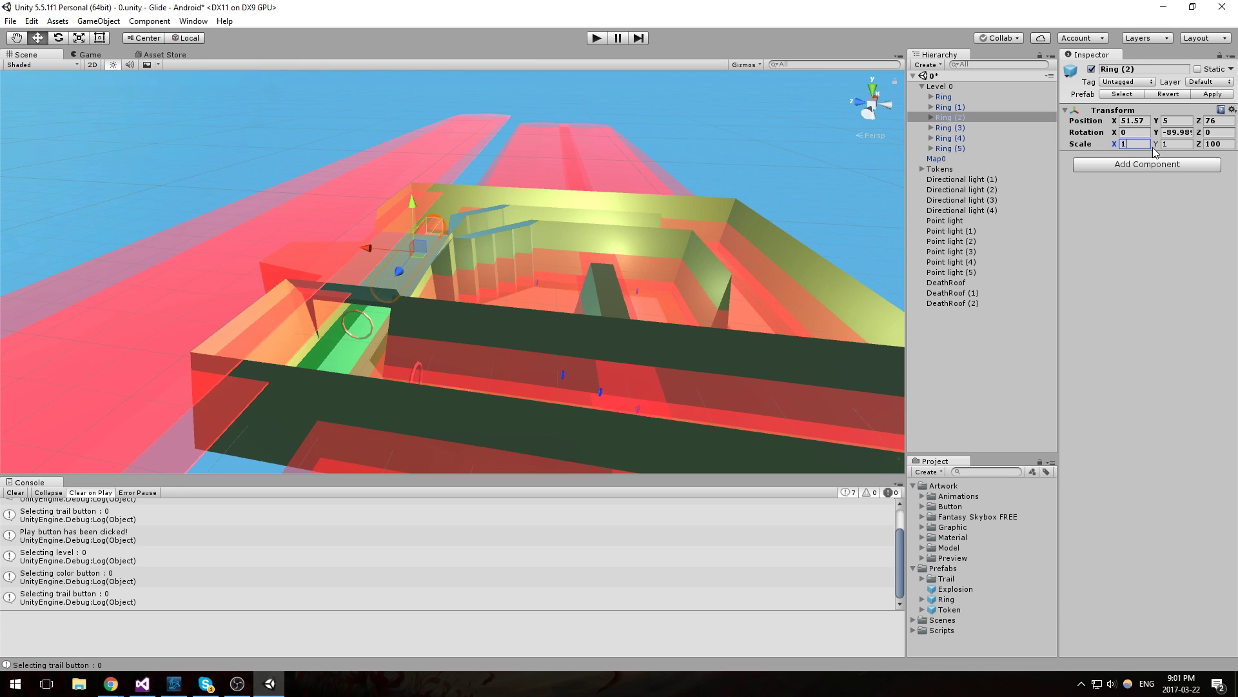
click(1217, 144)
text(1)
Set Ring (3)'s X and Z scale to 1
click(950, 128)
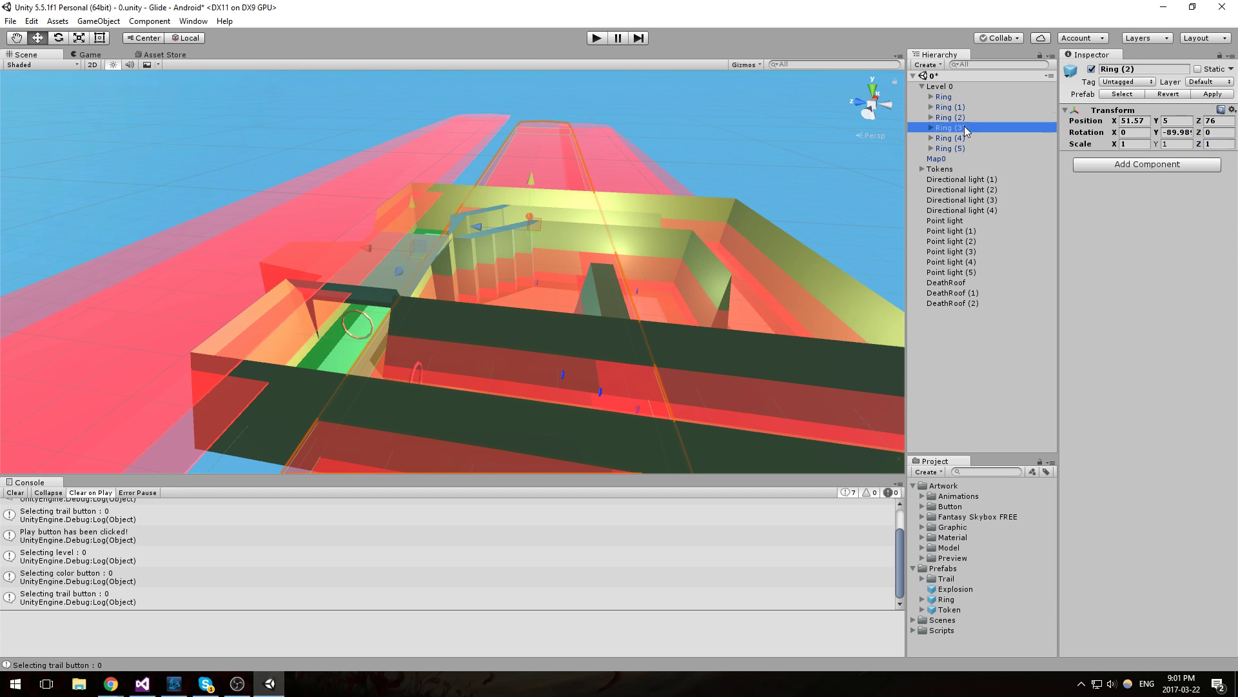
click(1129, 144)
text(1)
key(Tab)
key(Tab)
text(1)
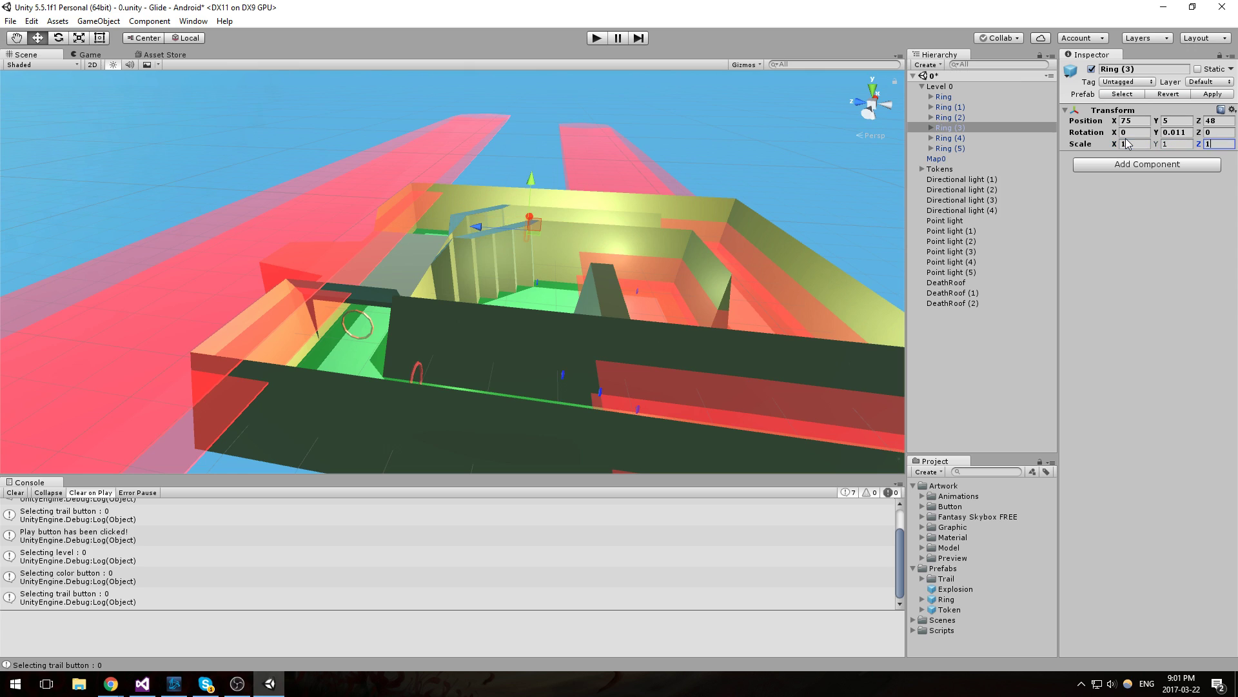
Set Ring (4)'s X and Z scale to 1
click(950, 138)
click(1134, 144)
text(11)
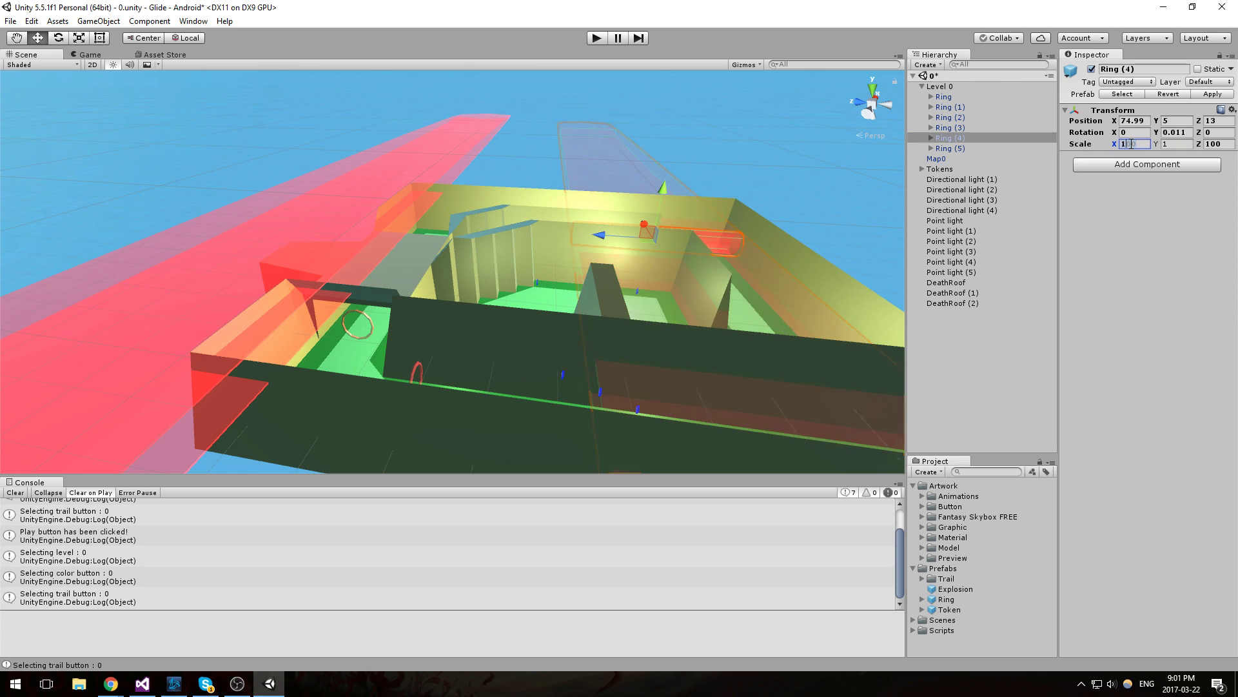
key(BackSpace)
key(Tab)
key(Tab)
text(1)
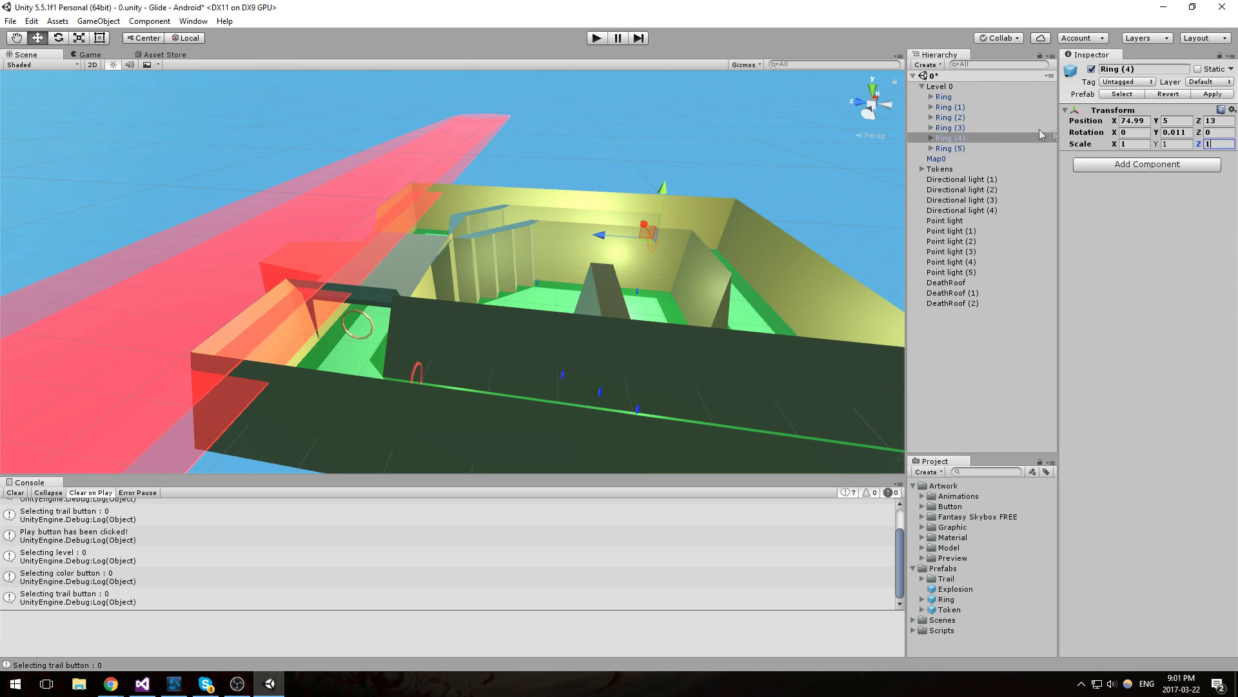
Set Ring (5)'s X and Z scale to 1
click(976, 154)
click(951, 149)
click(1134, 144)
text(1)
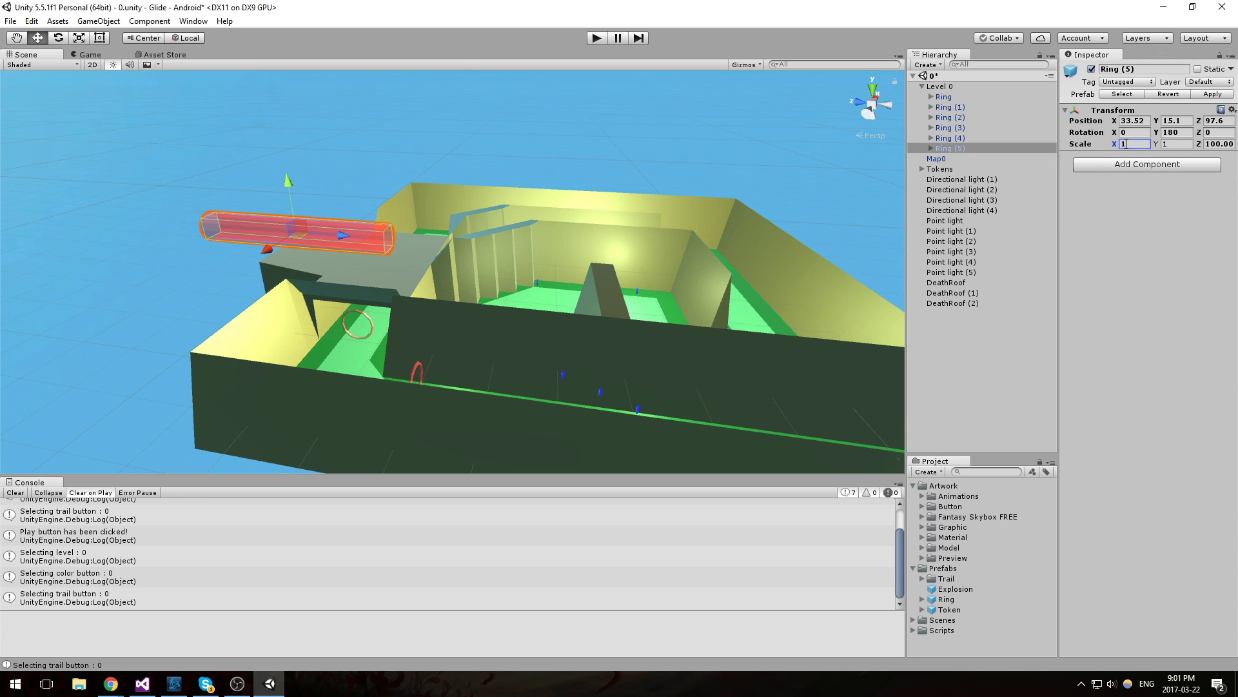
key(Tab)
key(Tab)
text(1)
Select Ring (1) in the level and bring it into close view
key(a)
key(w)
right_drag(521, 237, 527, 273)
click(462, 273)
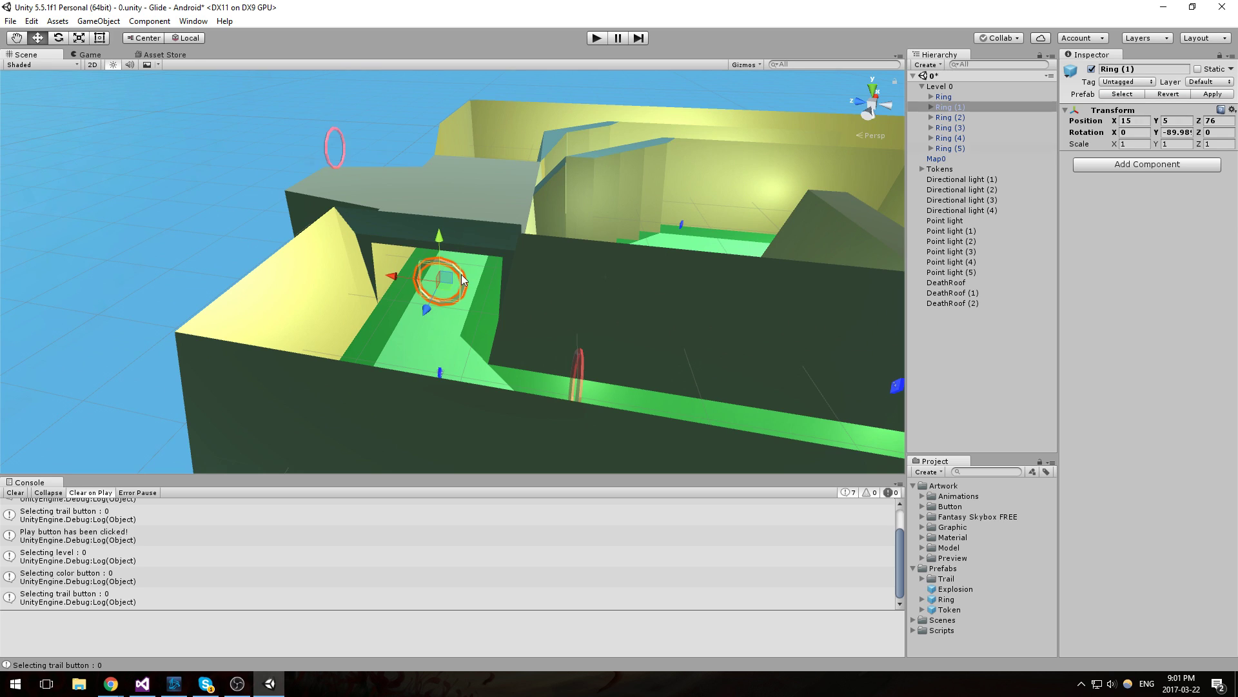
key(f)
Open the Animation window on the IdleRing clip of the child Ring inside Ring (1), placing the window beside the ring
click(193, 20)
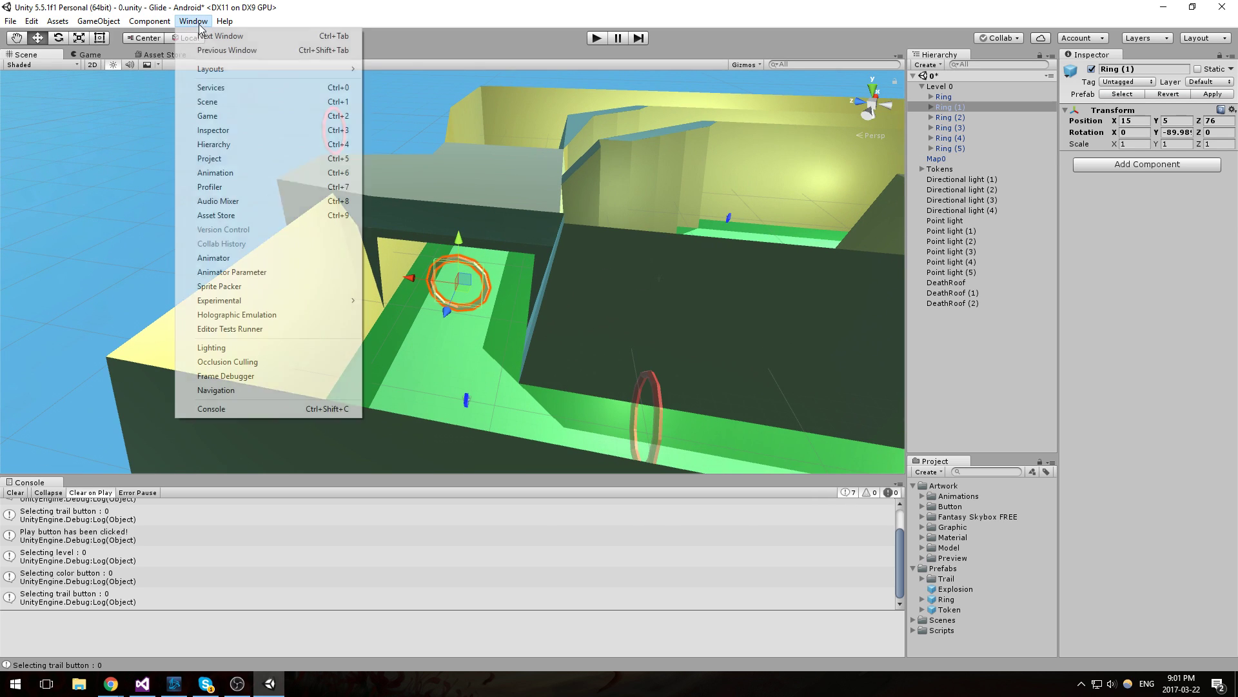
click(243, 173)
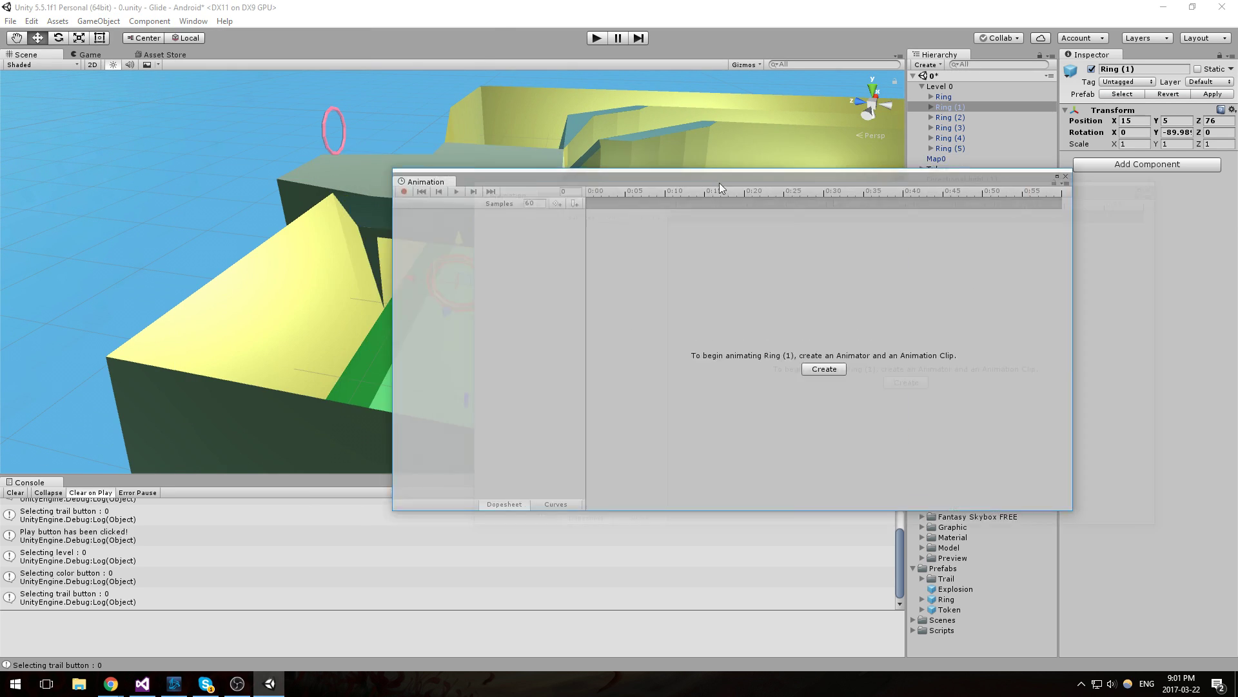
click(931, 106)
click(953, 116)
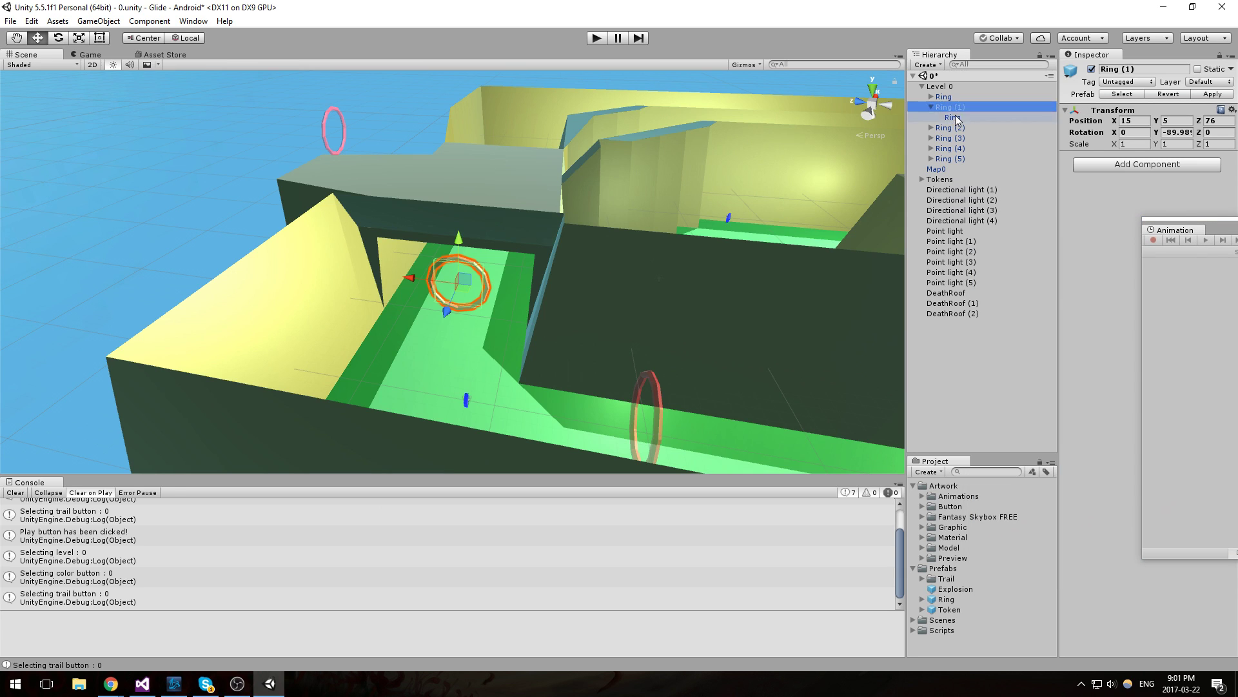
drag(1171, 230, 771, 215)
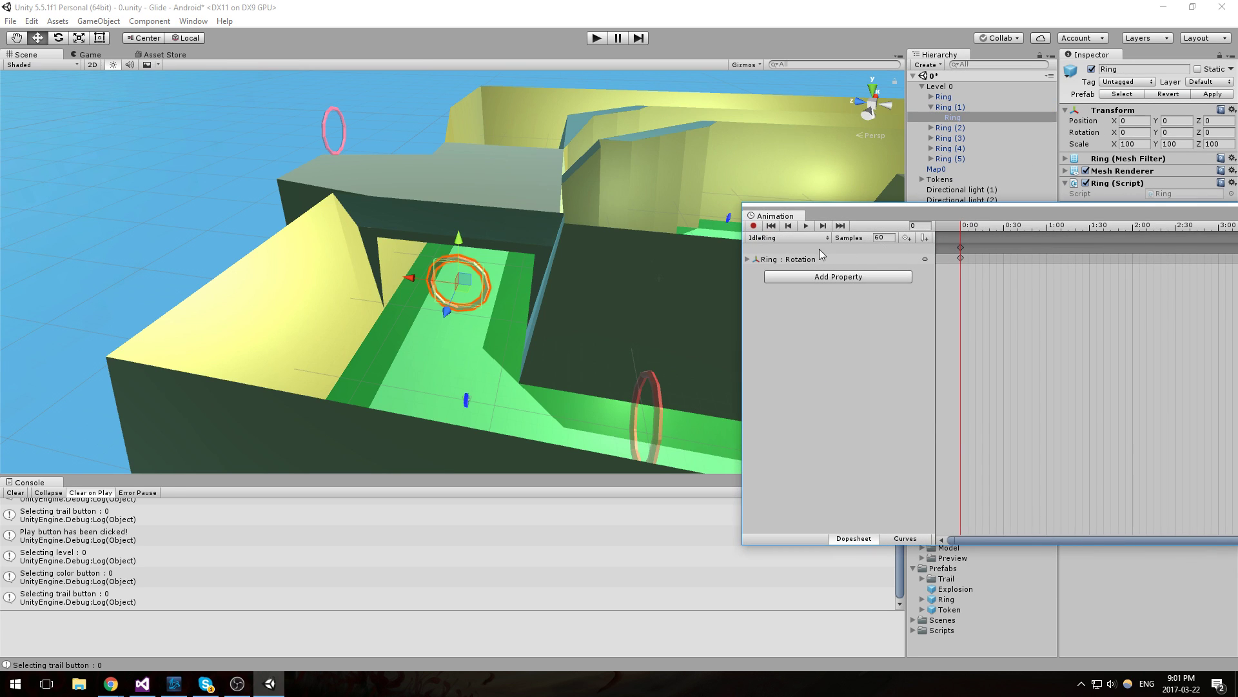
Preview the IdleRing clip playing on Ring (1)'s child Ring and close the Animation window
drag(969, 233, 912, 239)
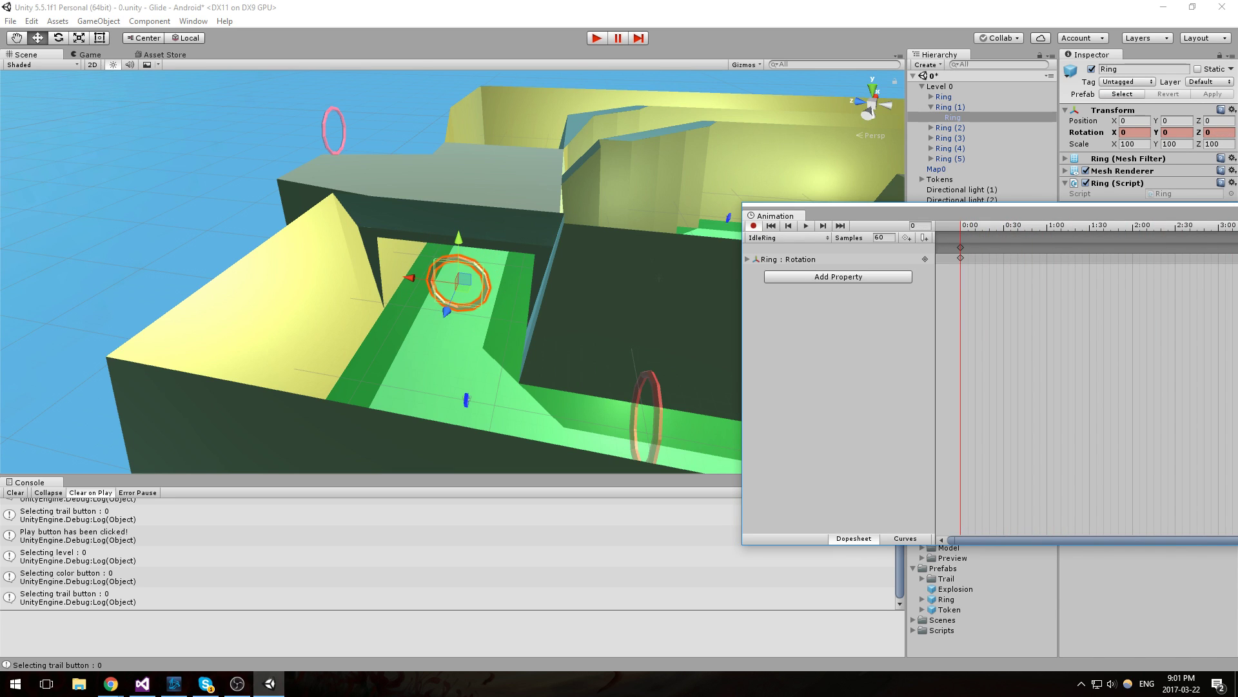
drag(1008, 228, 910, 222)
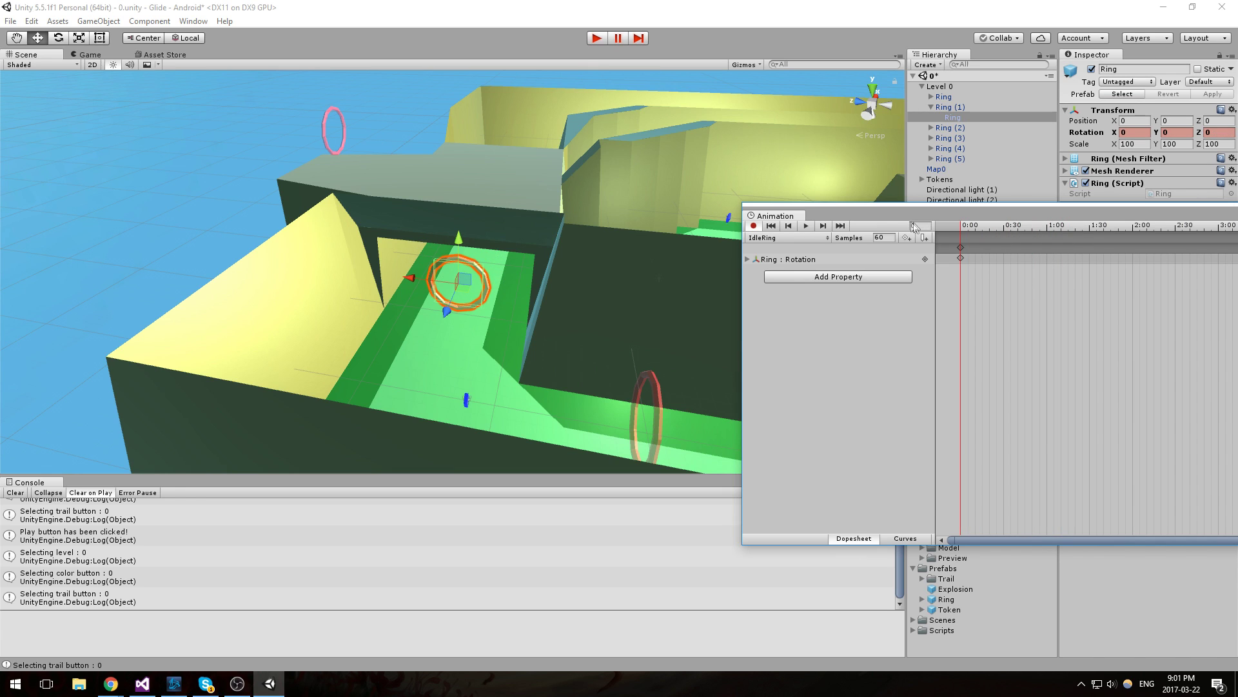
click(806, 226)
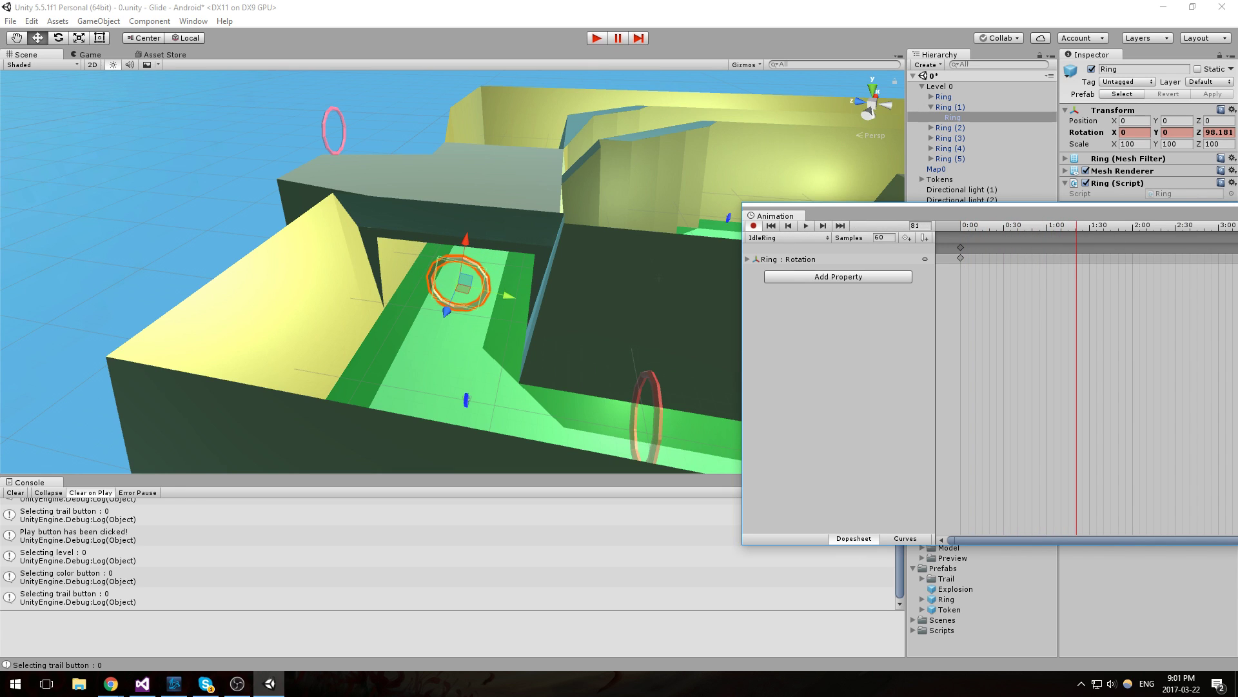
key(alt+F4)
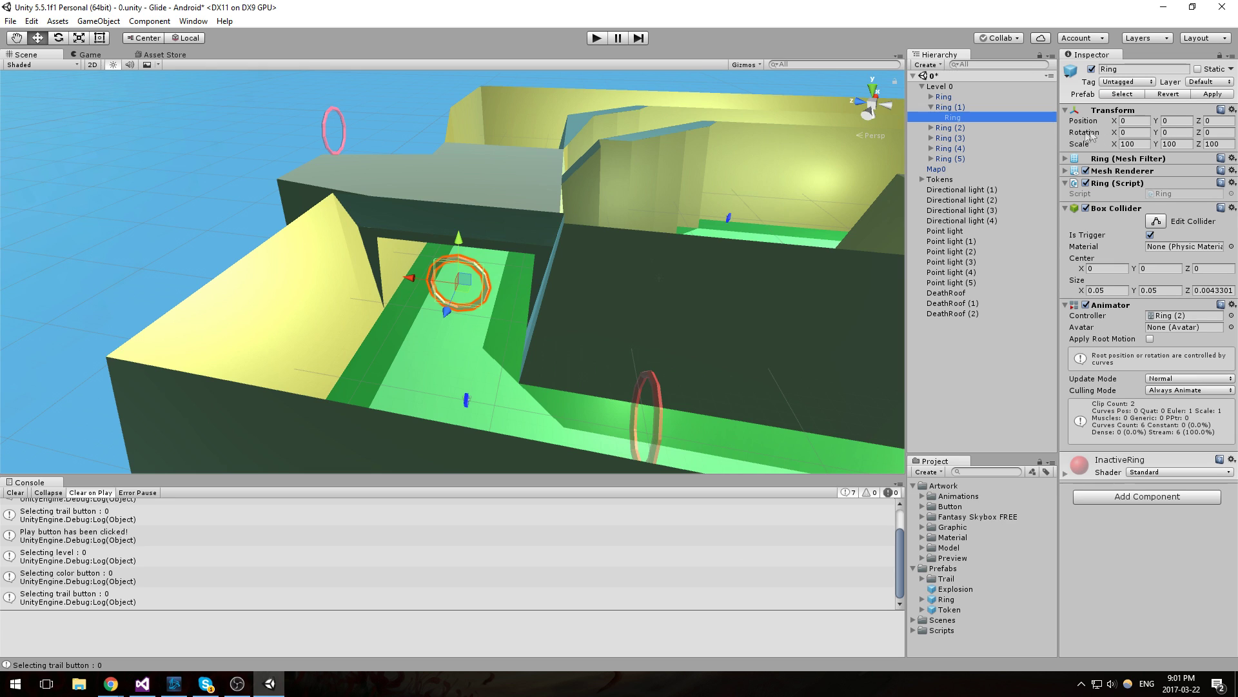
Examine Ring (1) and the neighbouring first Ring in the level from several angles
scroll(688, 243, down, 2)
right_drag(688, 243, 607, 274)
middle_drag(606, 274, 549, 297)
mouse_move(677, 290)
right_down()
mouse_move(614, 300)
mouse_move(642, 317)
mouse_move(685, 303)
right_up()
click(950, 107)
middle_drag(768, 180, 830, 182)
click(961, 110)
key(q)
right_drag(719, 173, 718, 171)
click(931, 107)
scroll(721, 210, down, 3)
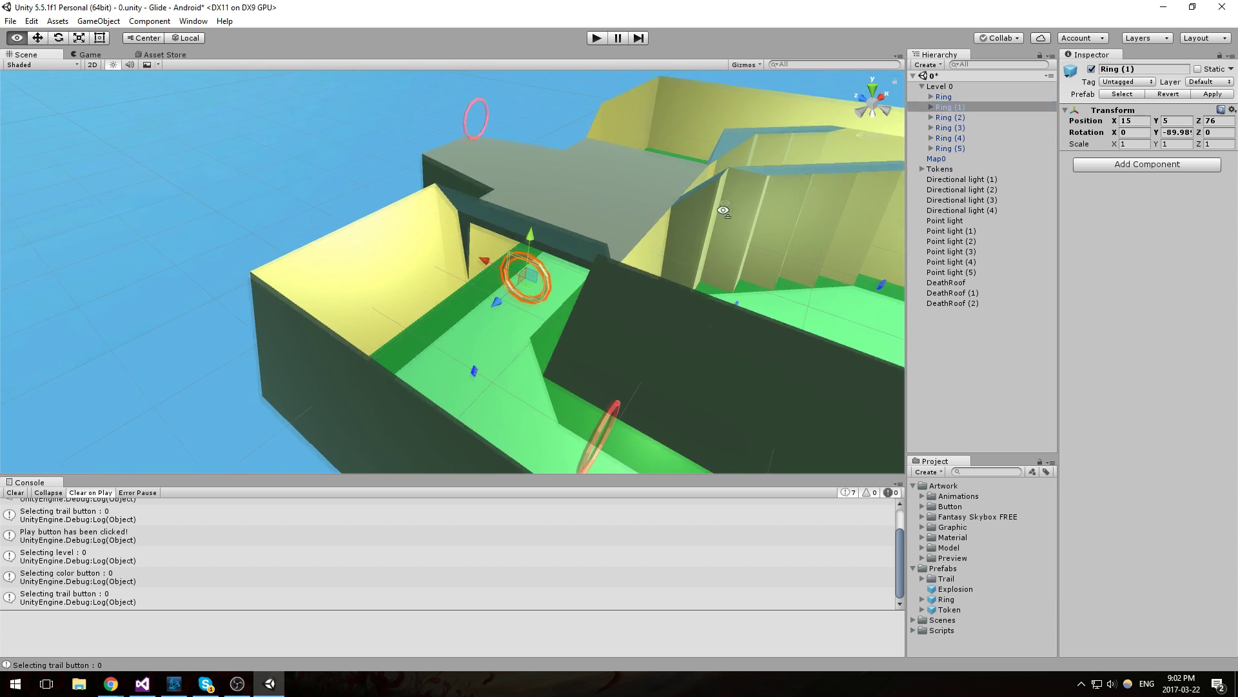
right_drag(653, 236, 638, 251)
scroll(593, 280, up, 2)
middle_drag(580, 294, 617, 279)
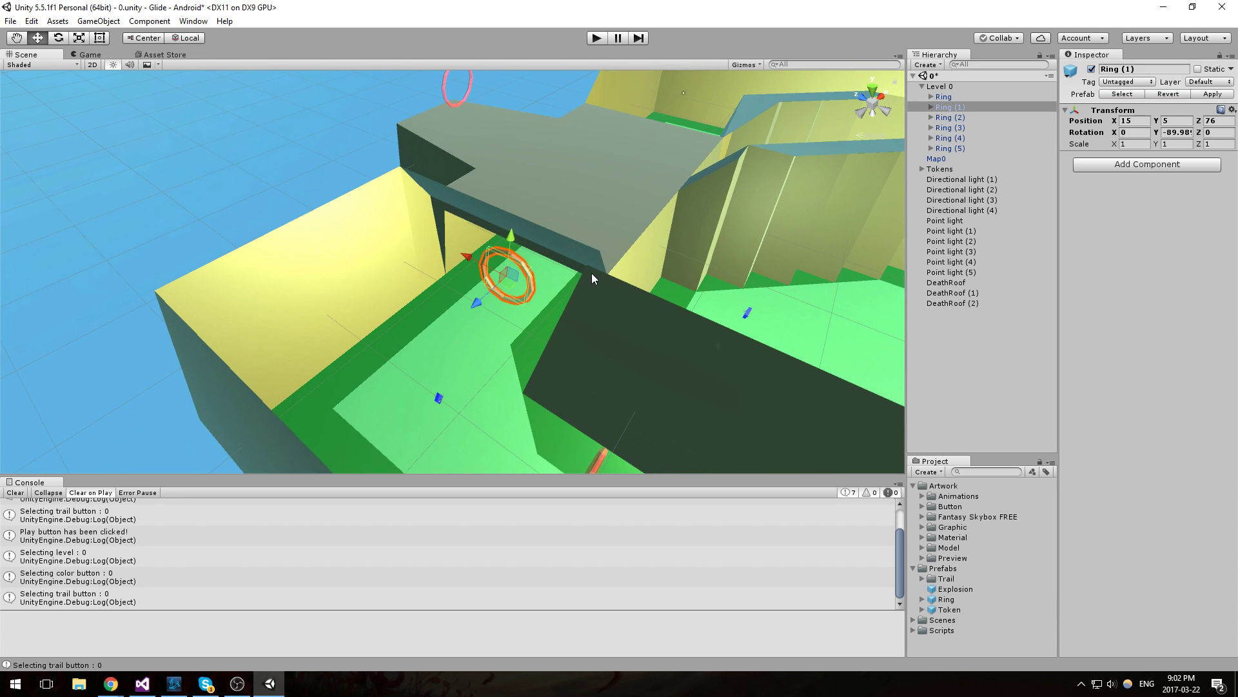
middle_drag(315, 259, 291, 178)
click(542, 356)
middle_drag(520, 218, 528, 245)
scroll(528, 245, up, 4)
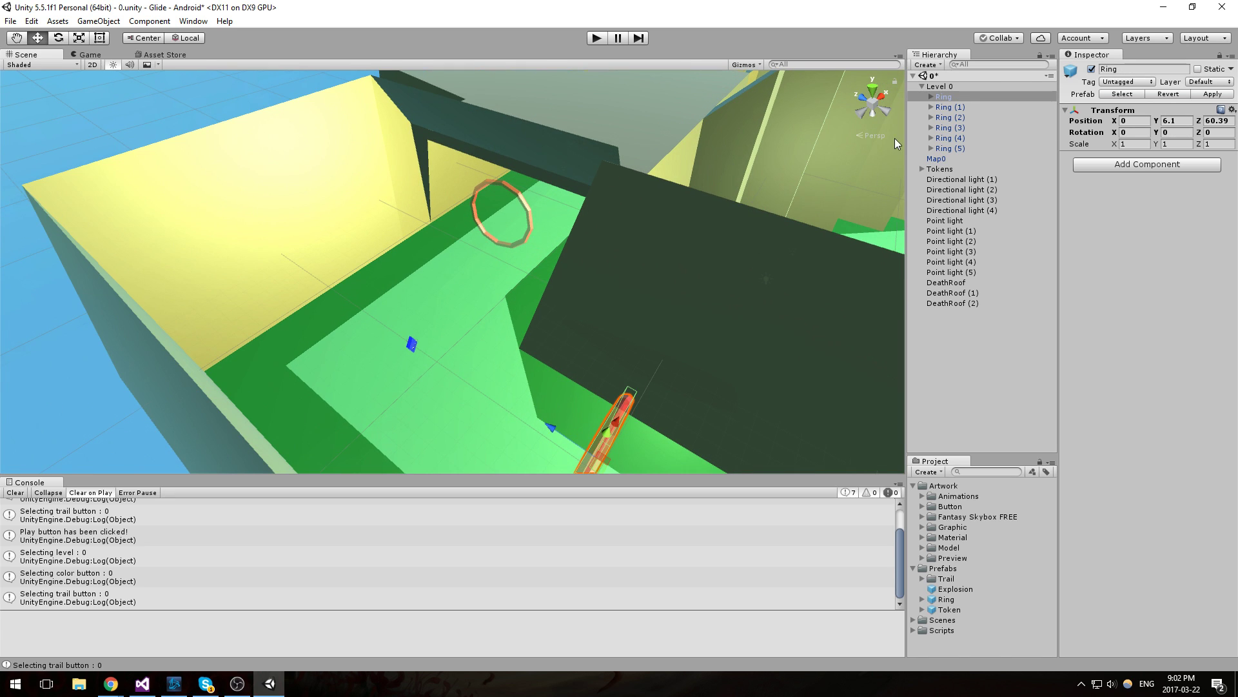
Compare the rotation values of Ring (1) with those of its child Ring, viewing the ring up close
click(960, 108)
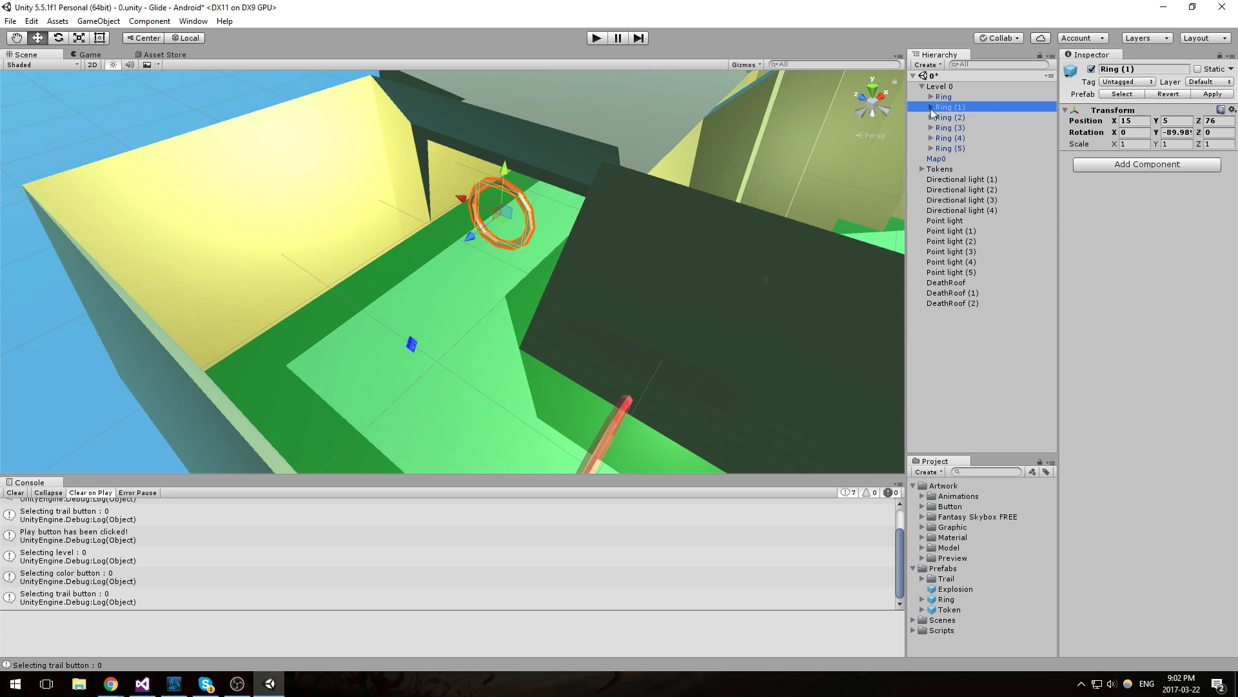
click(931, 107)
click(967, 117)
click(1168, 132)
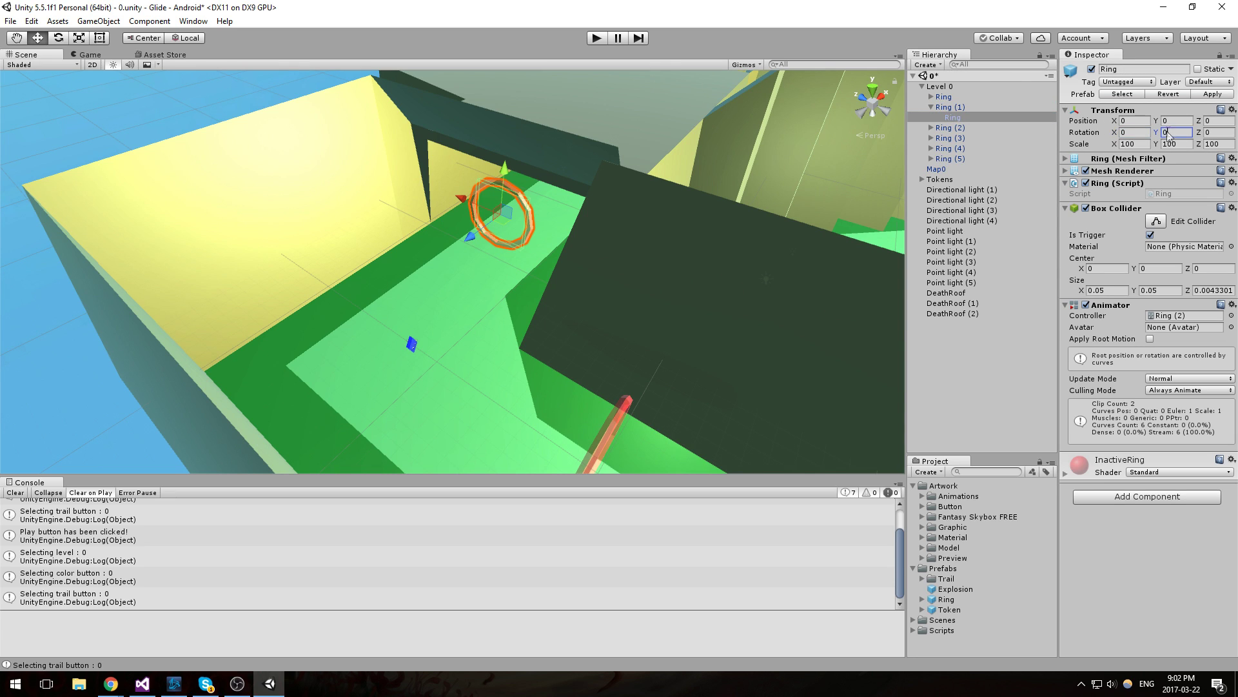
click(1205, 131)
click(955, 107)
scroll(563, 188, up, 2)
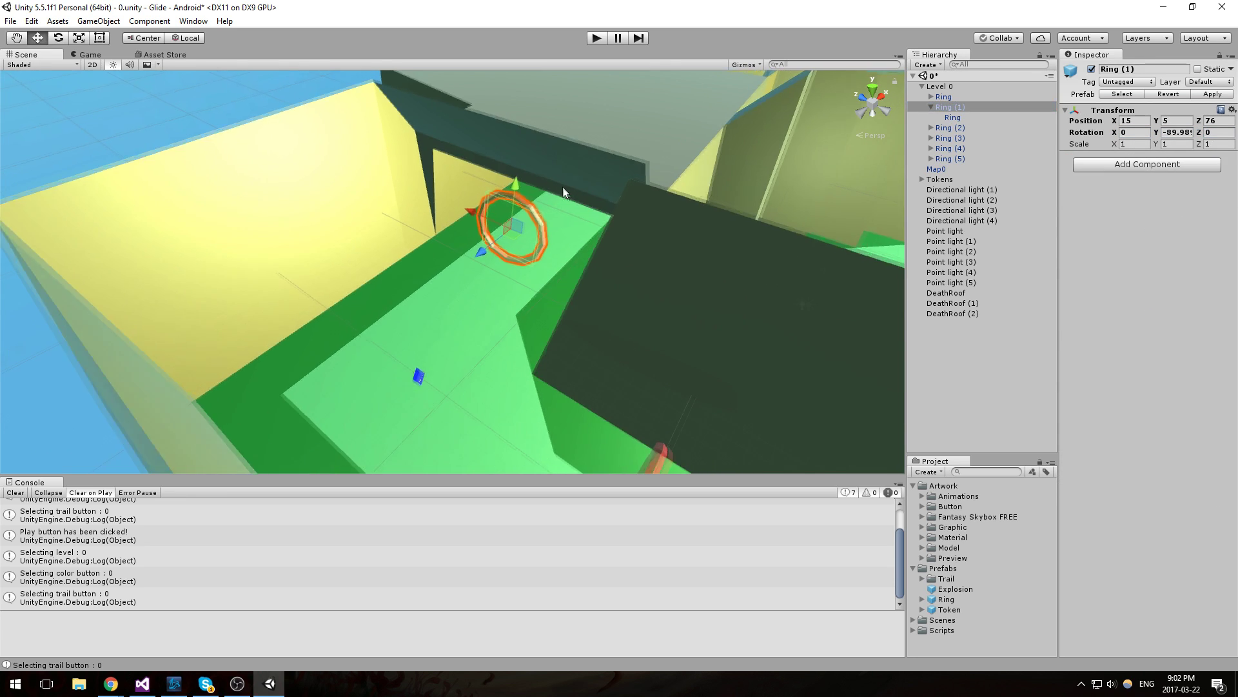
scroll(563, 192, up, 1)
scroll(568, 232, up, 1)
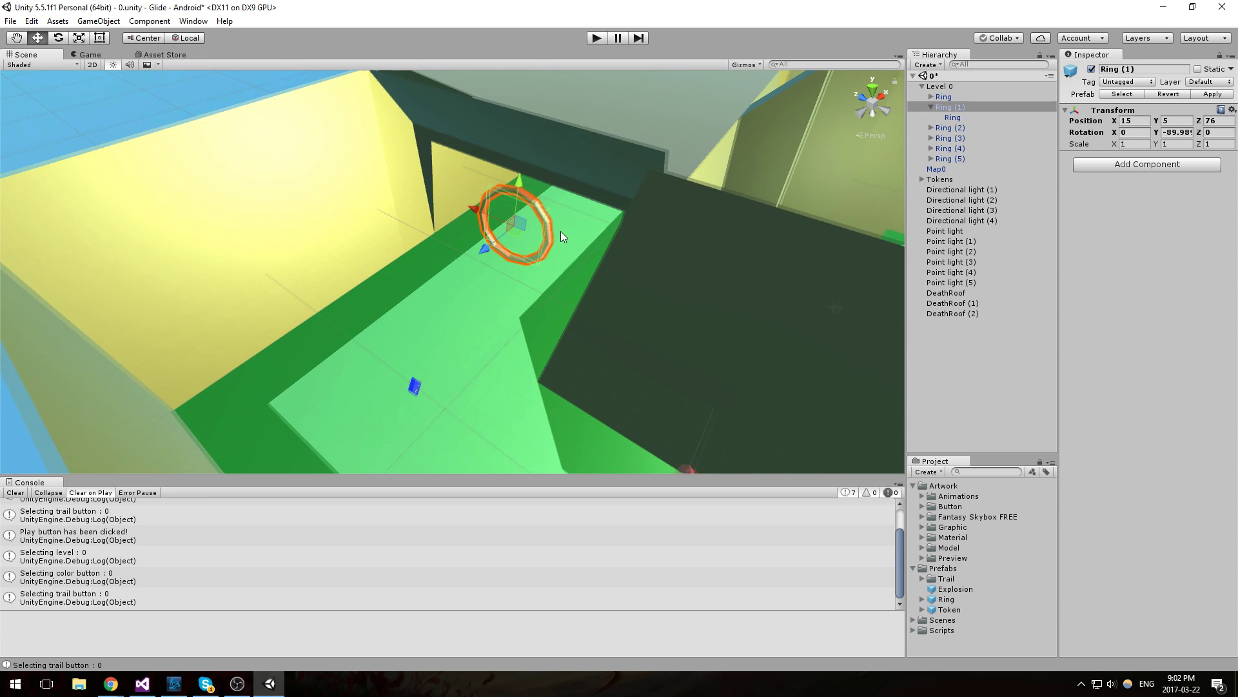
scroll(555, 227, down, 1)
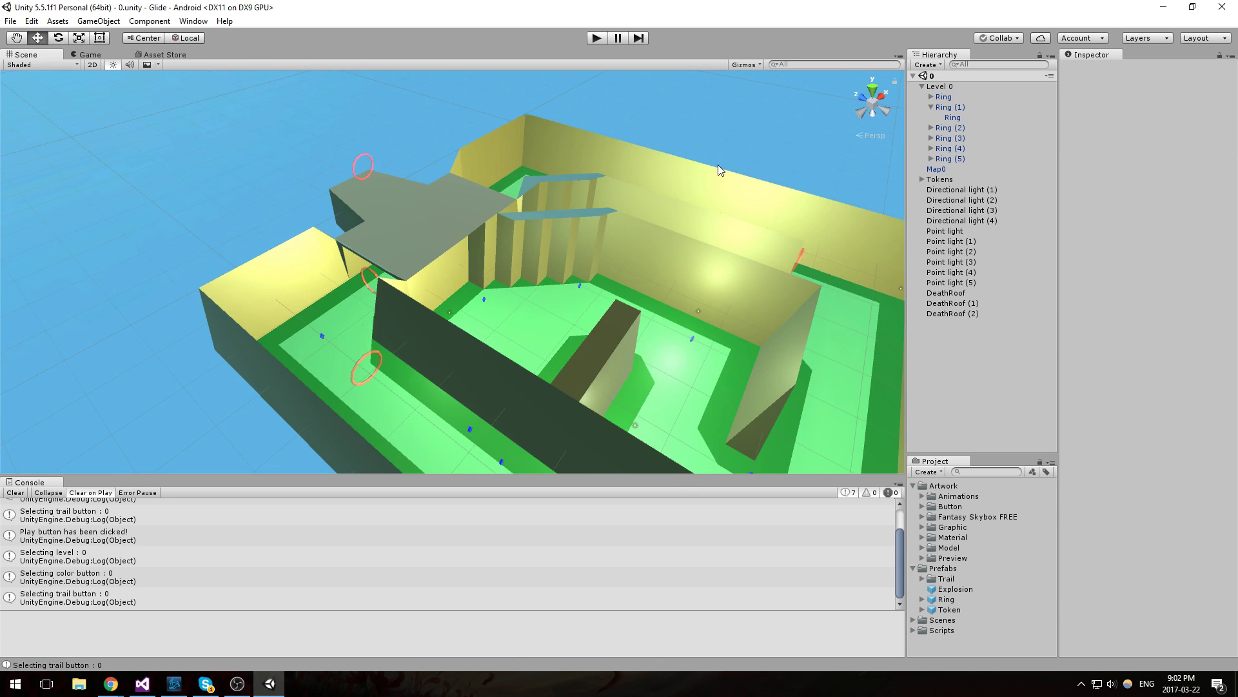
Review the whole level layout from outside, collapse the project's Artwork folder and select the Map0 model
alt+drag(718, 170, 264, 140)
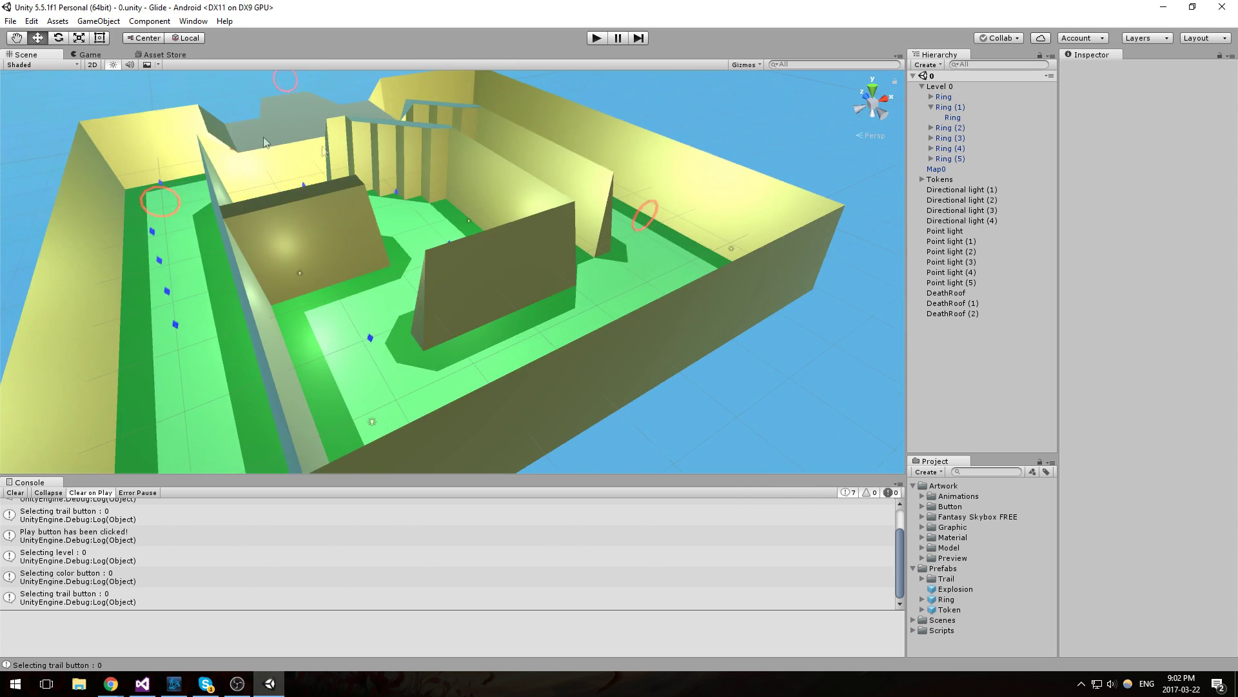
alt+drag(536, 215, 505, 215)
middle_drag(504, 215, 568, 241)
scroll(600, 285, down, 4)
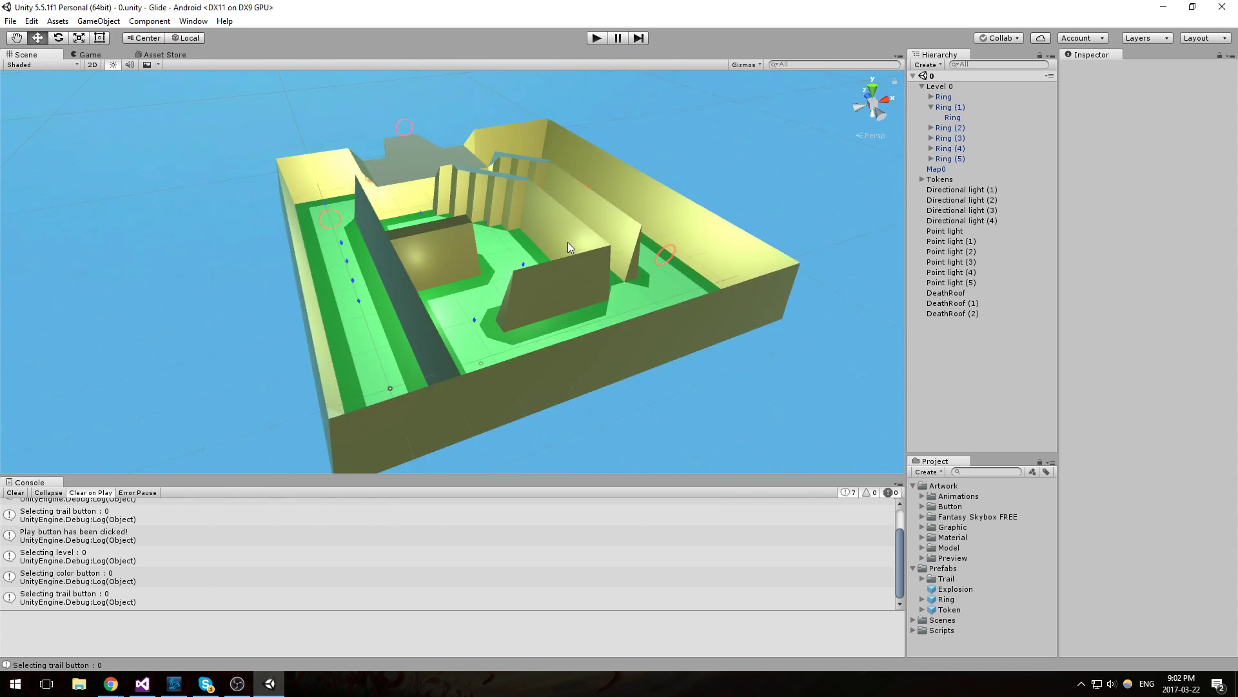
alt+drag(568, 244, 681, 303)
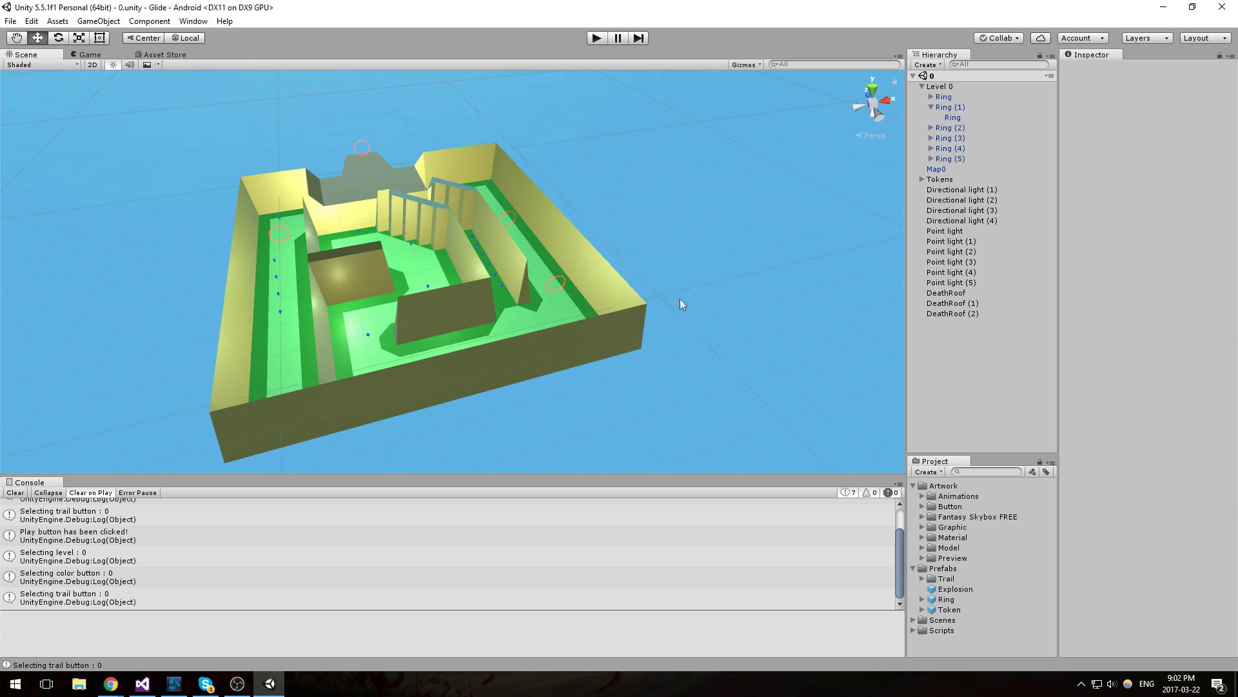
click(914, 486)
alt+drag(580, 387, 649, 240)
click(710, 232)
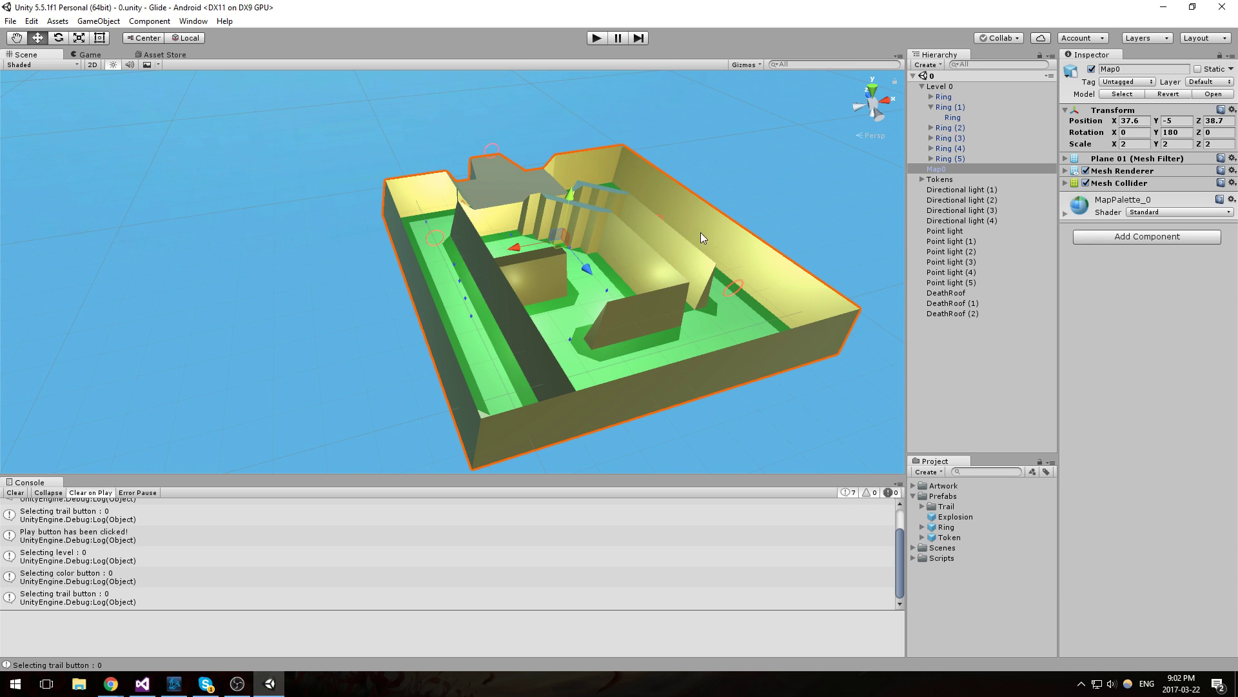
Collapse the Level 0 group and inspect the contents and transform of the Tokens group
click(923, 86)
click(922, 107)
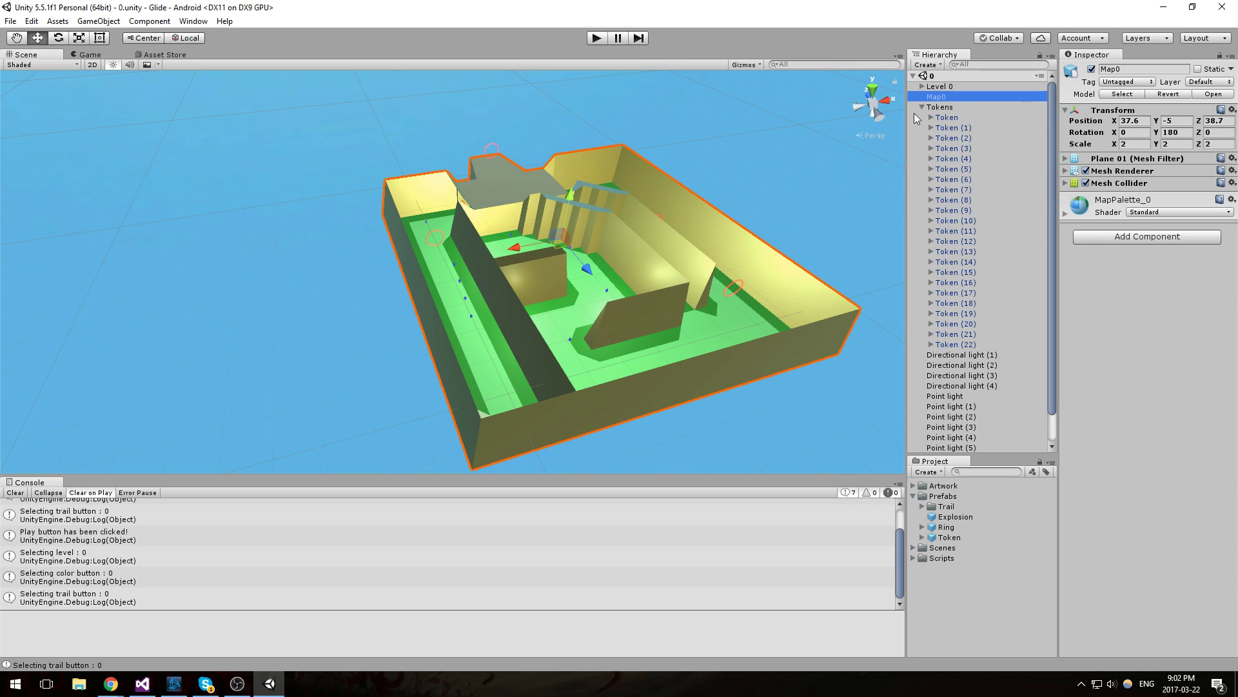
click(935, 108)
click(922, 107)
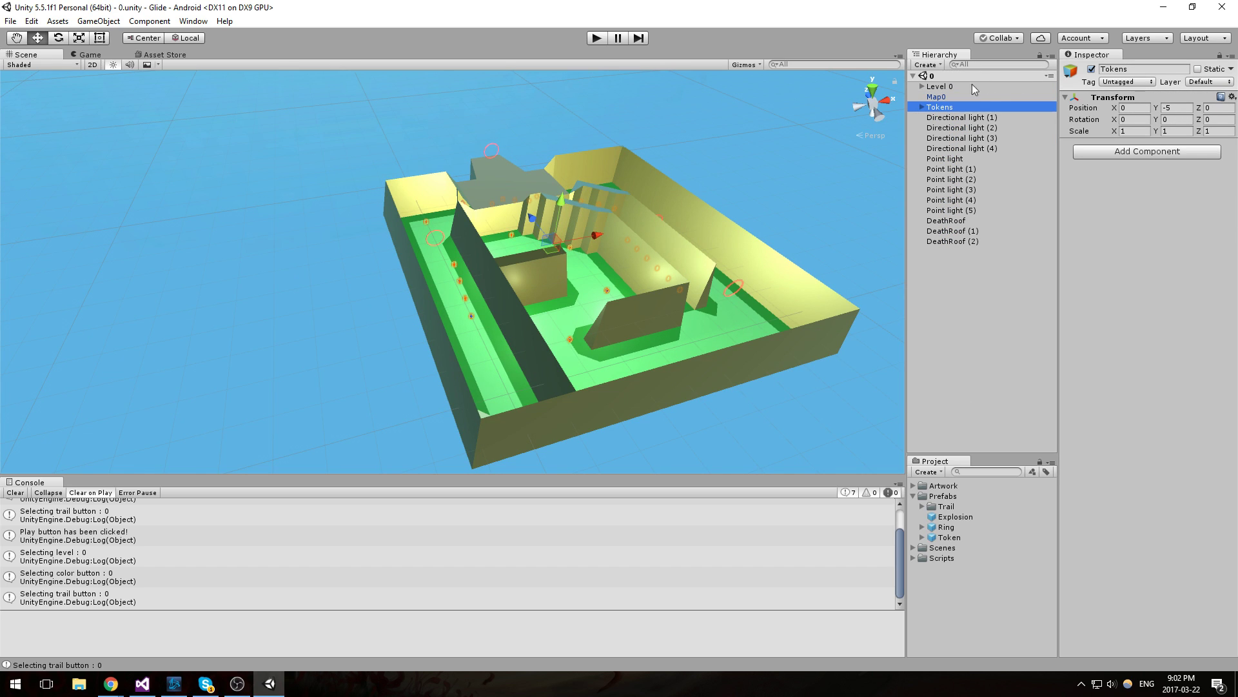
Try to move Map0 downward along its vertical axis, undo the move and clear the selection
click(950, 96)
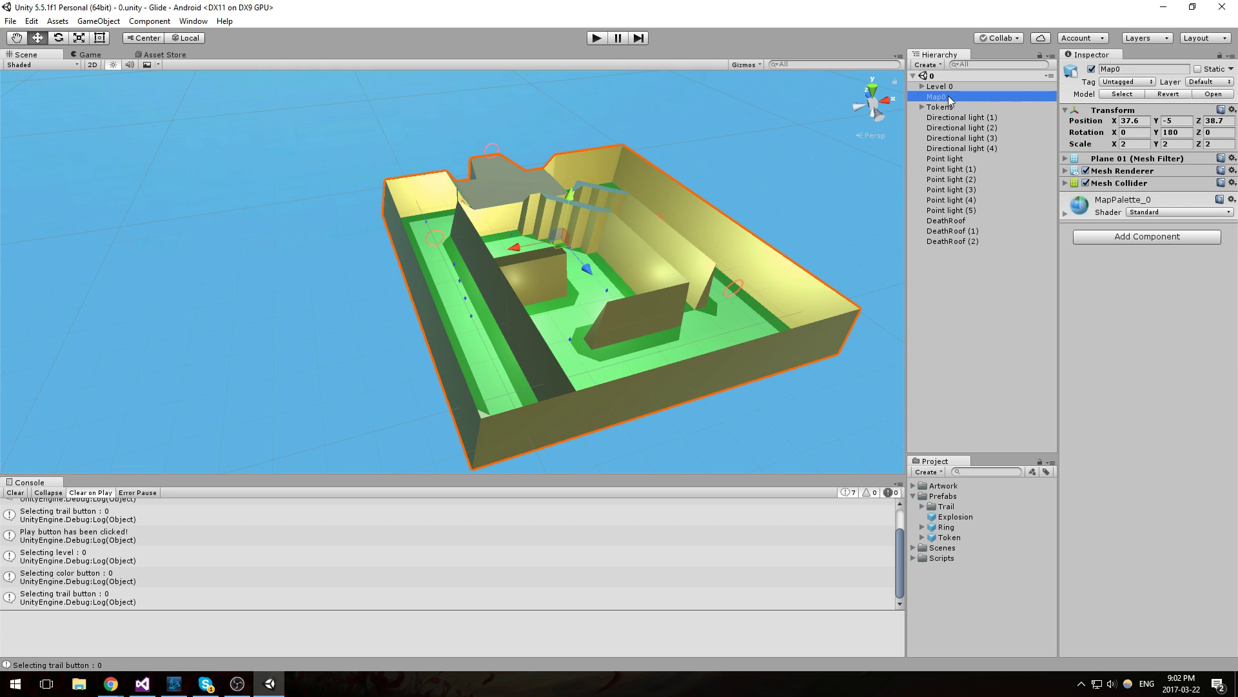
drag(574, 199, 596, 358)
key(ctrl+z)
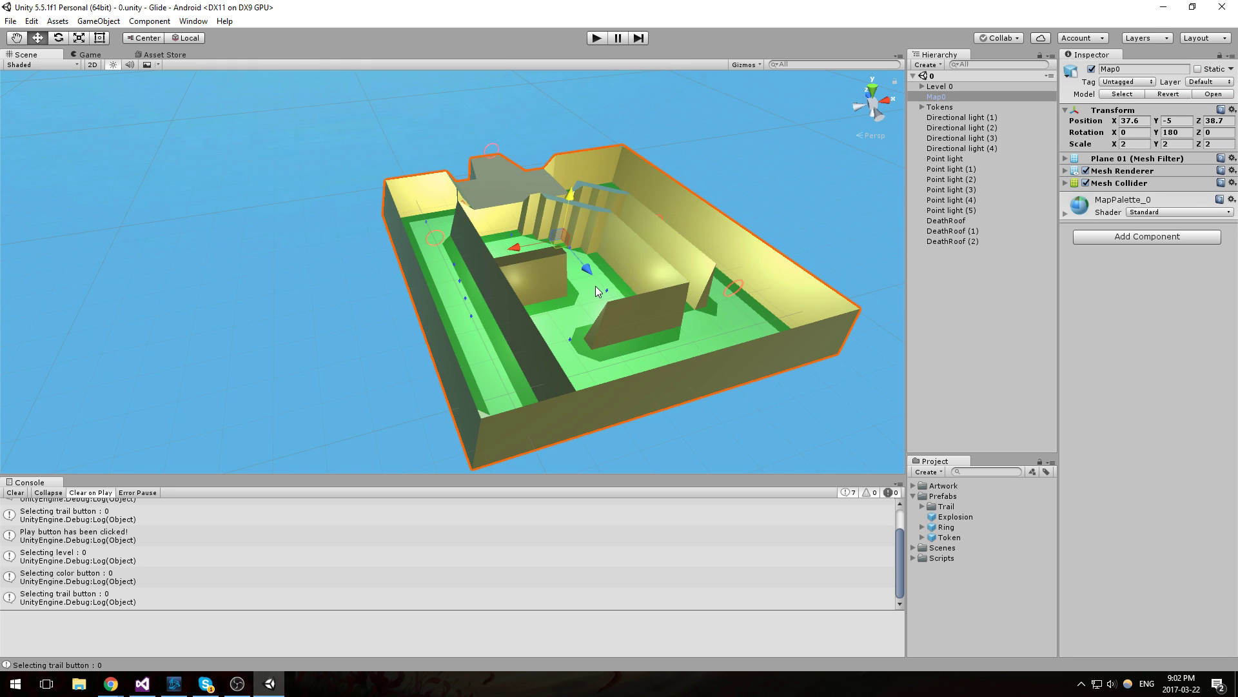
click(803, 200)
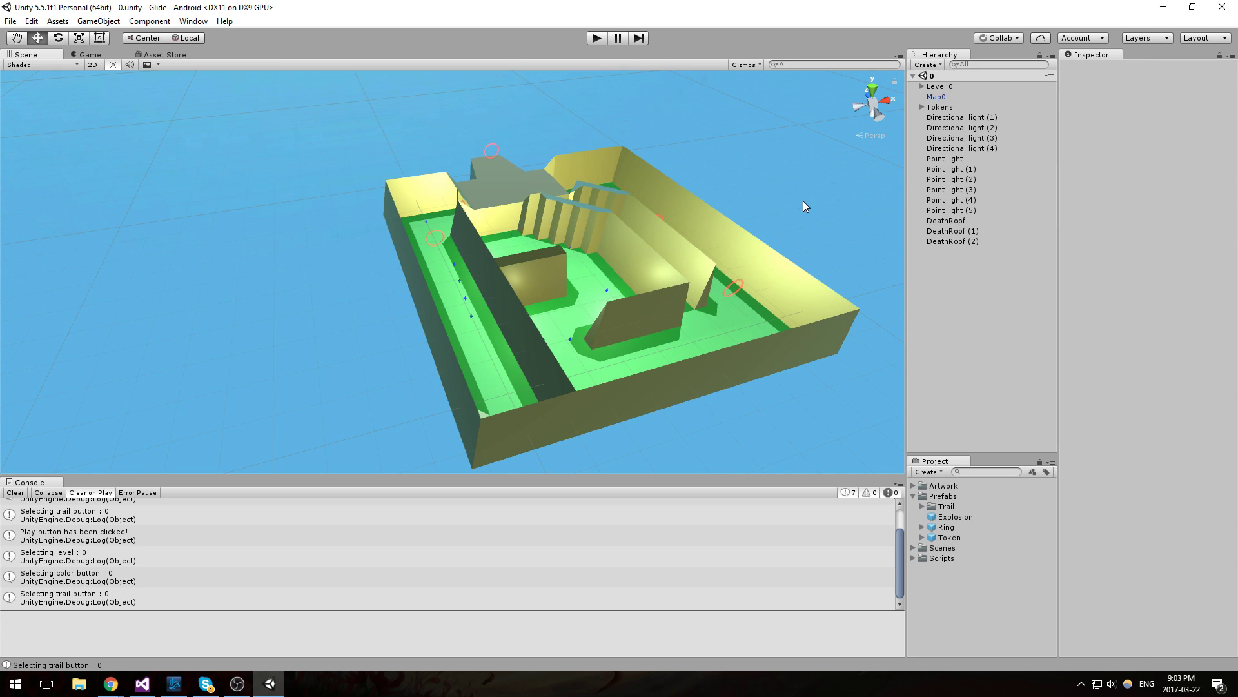
Inspect the Map0 model in the level and deselect it
click(957, 98)
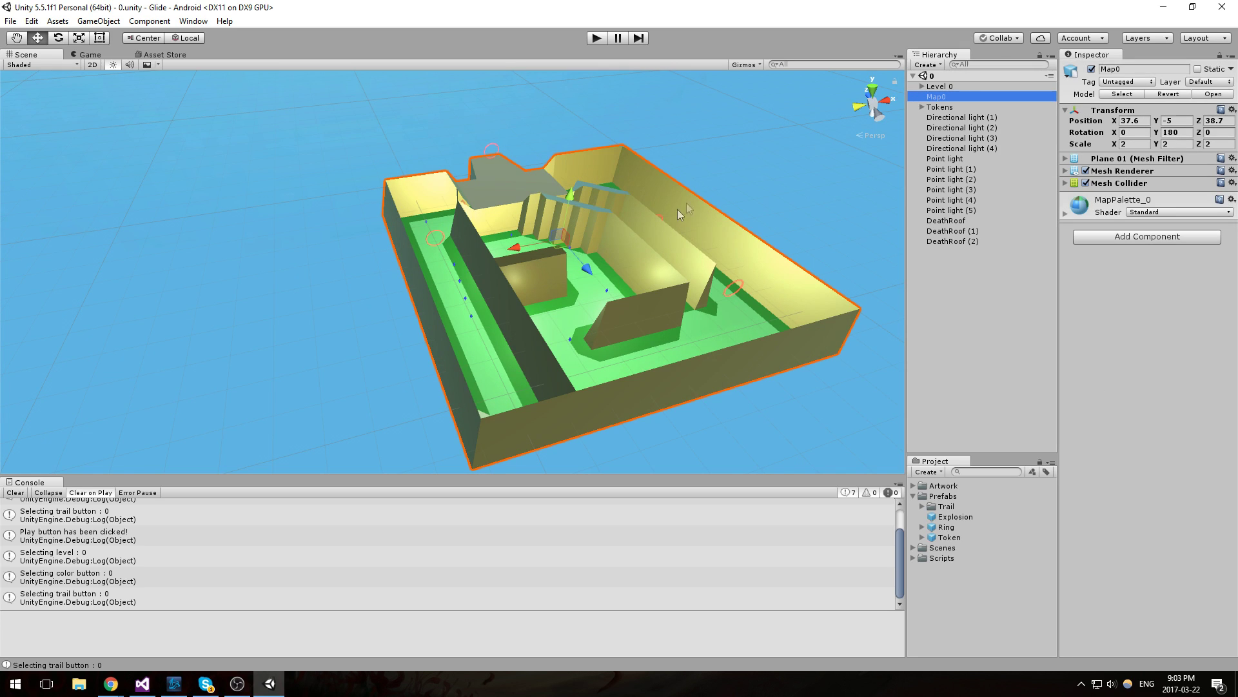
middle_drag(748, 149, 741, 161)
scroll(741, 161, up, 2)
click(940, 96)
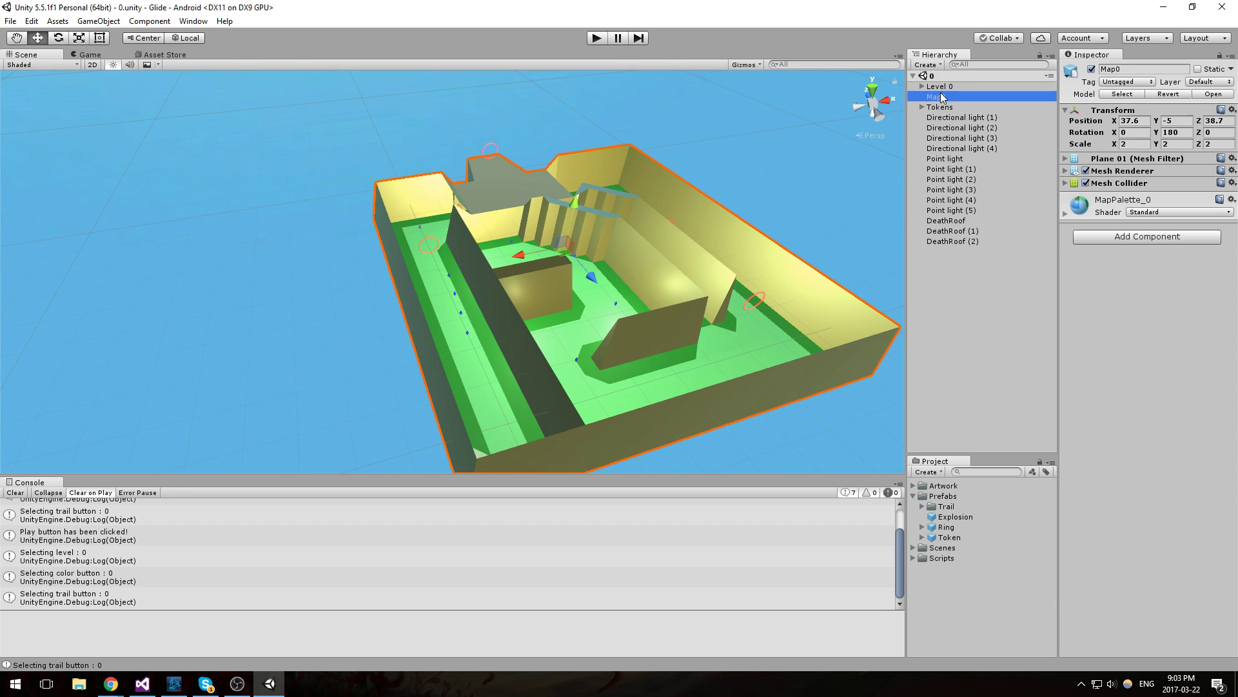
click(764, 158)
middle_drag(764, 158, 713, 111)
Start a package export and exclude the Button and Fantasy Skybox FREE folders from it
click(100, 20)
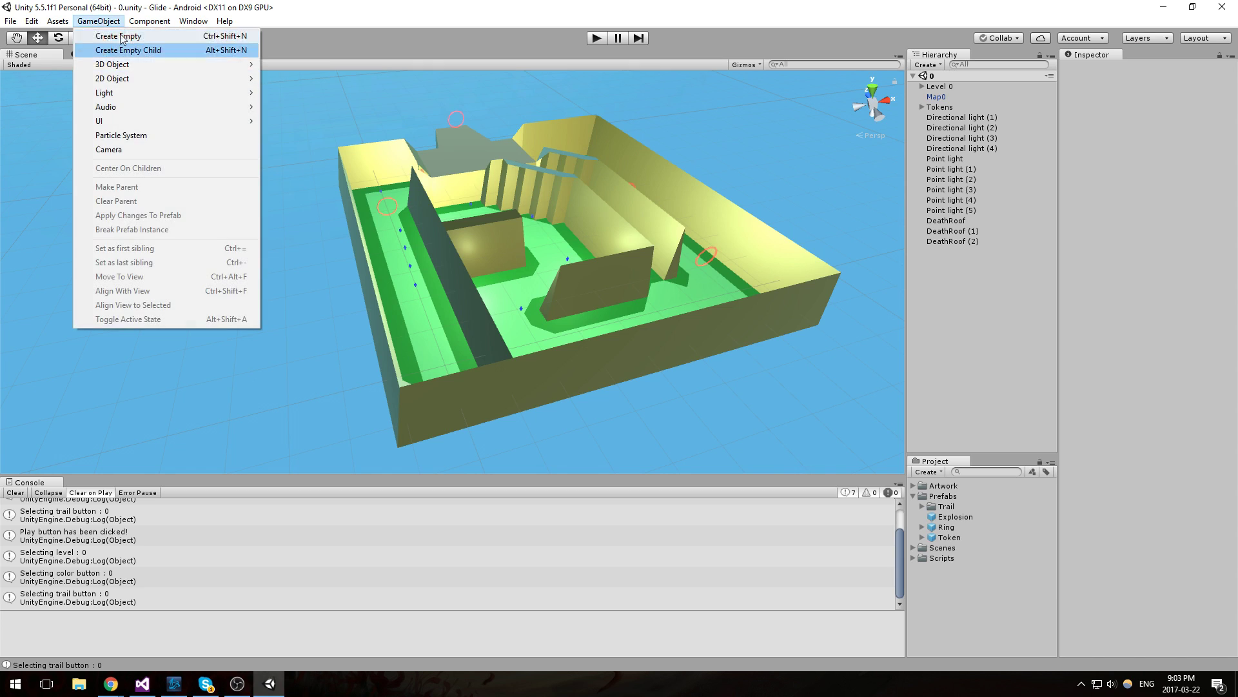
mouse_move(57, 21)
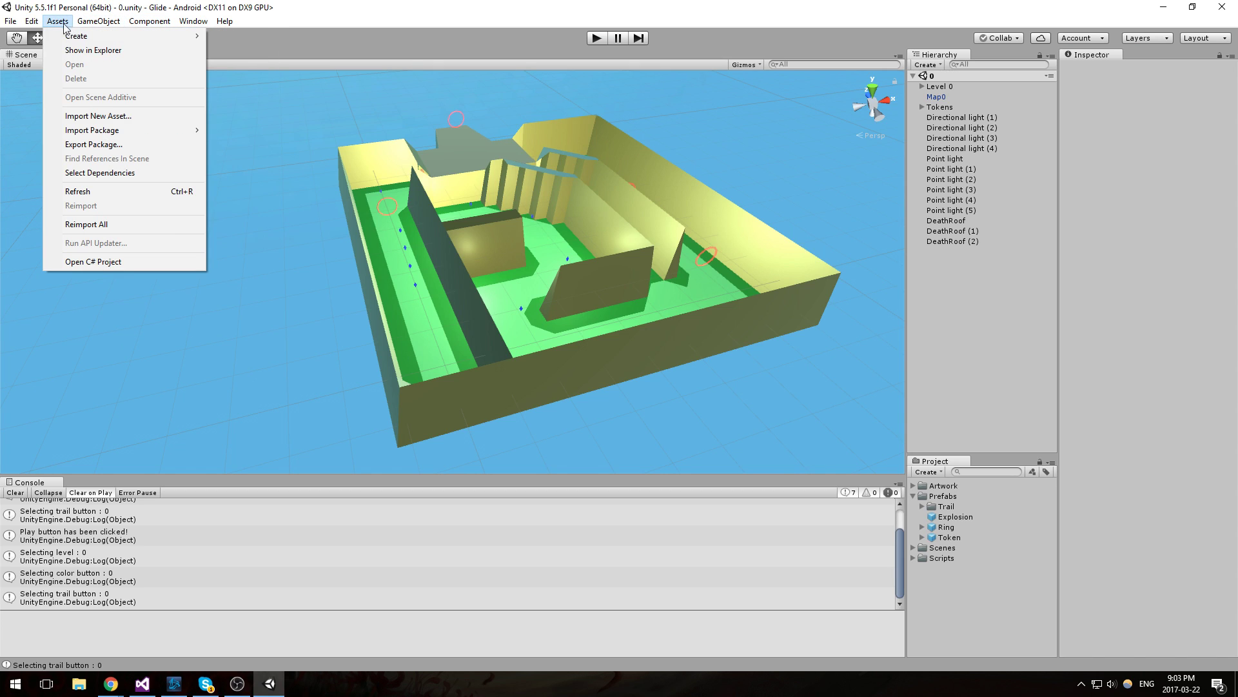
click(99, 145)
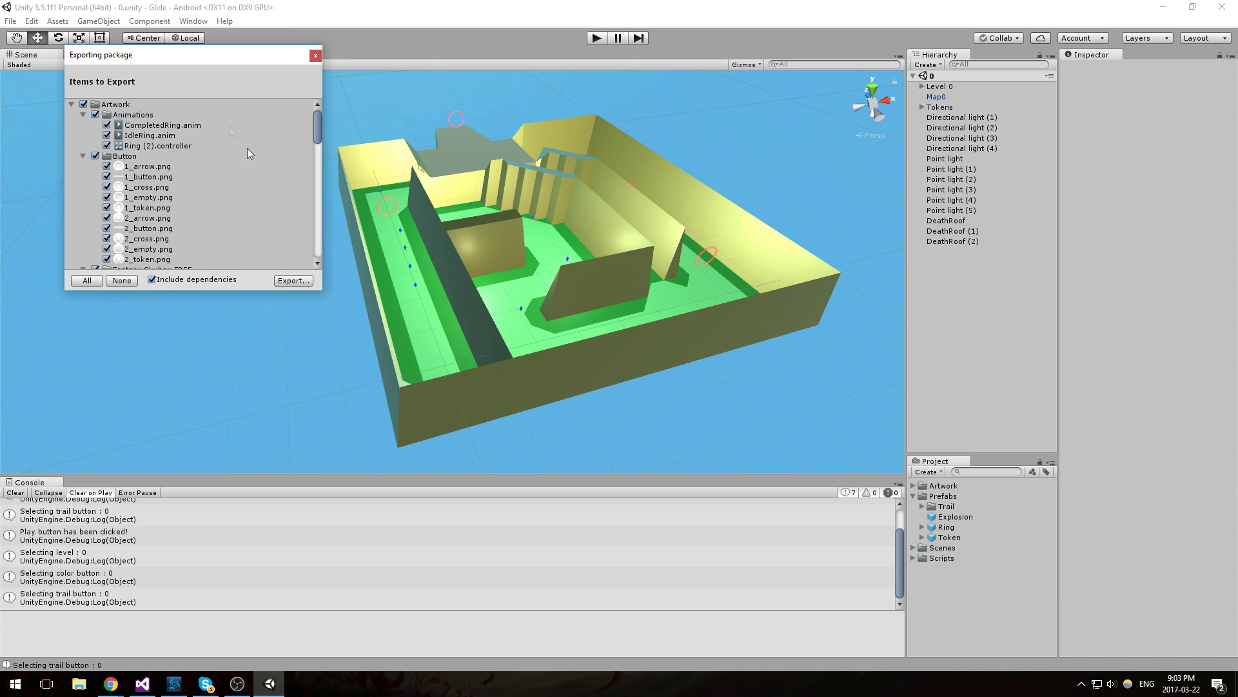
click(84, 156)
click(95, 156)
click(95, 166)
click(83, 167)
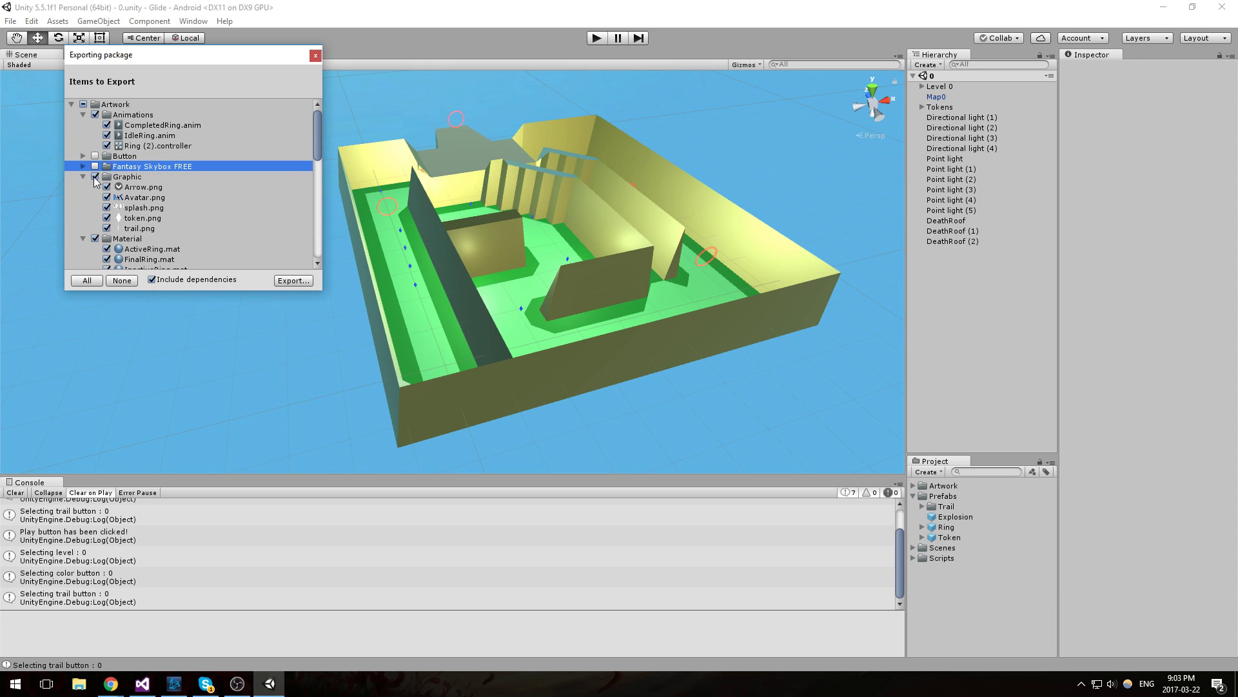
Exclude the Graphic folder from the package and keep only MapPalette_0.mat from the Material folder
click(95, 177)
click(84, 176)
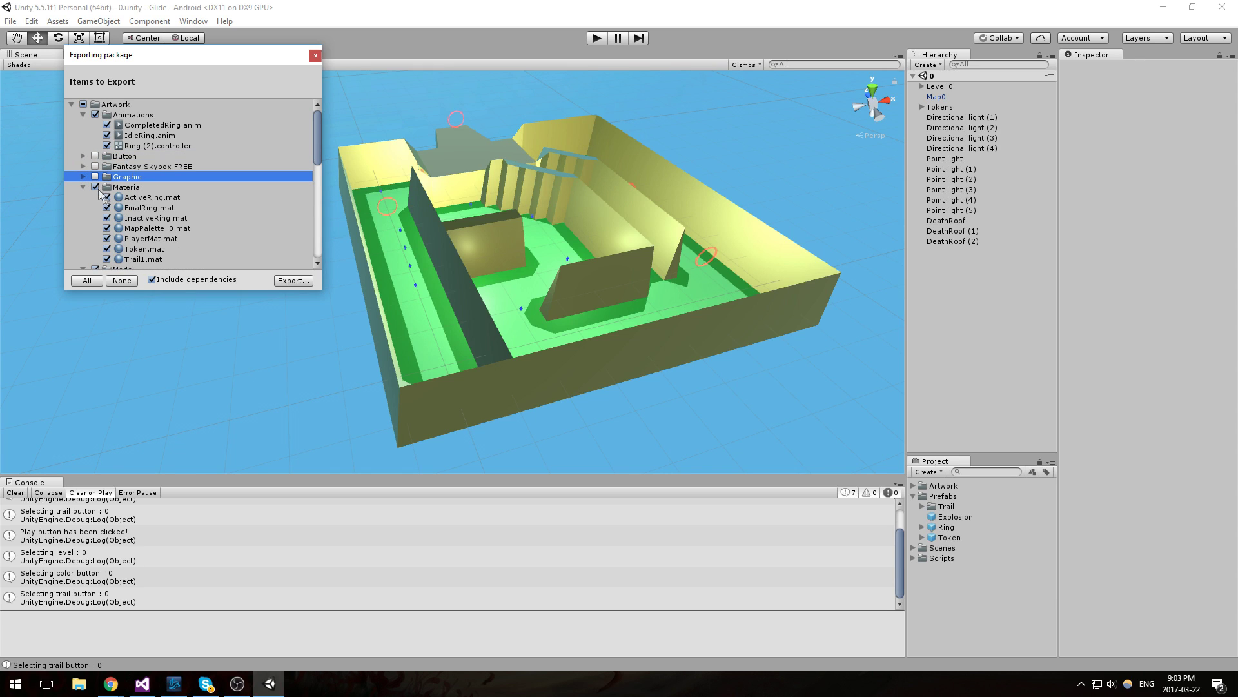
click(95, 187)
scroll(129, 223, down, 3)
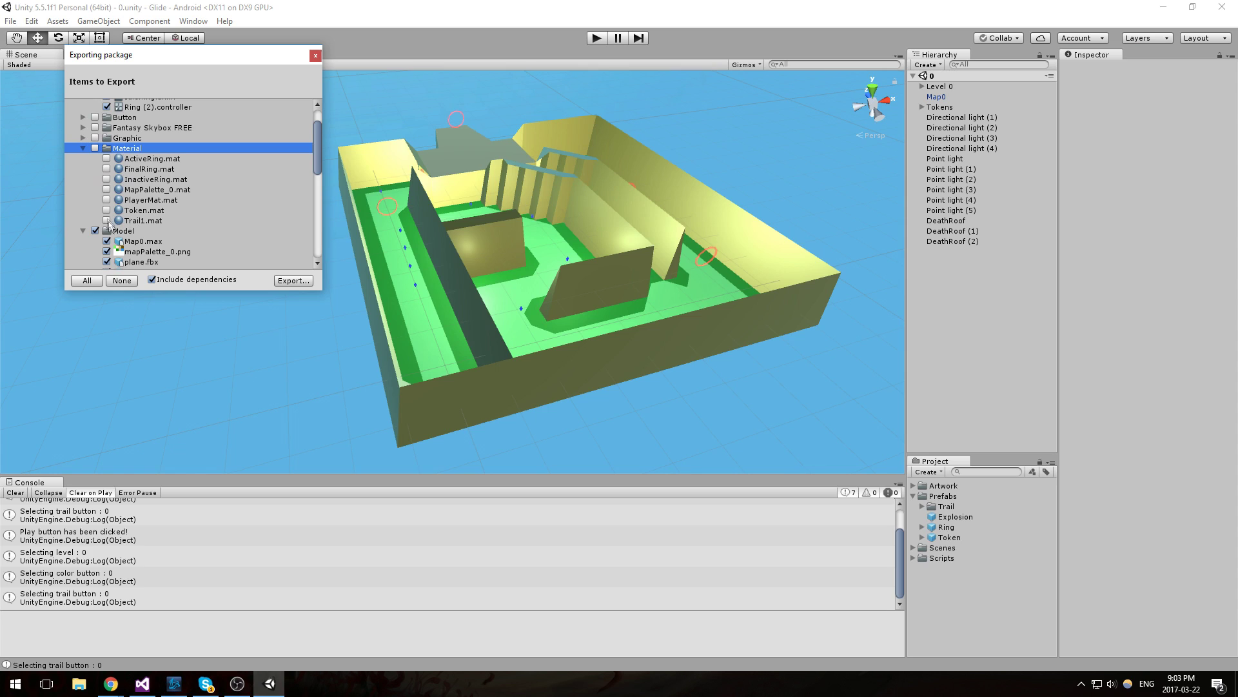
click(107, 189)
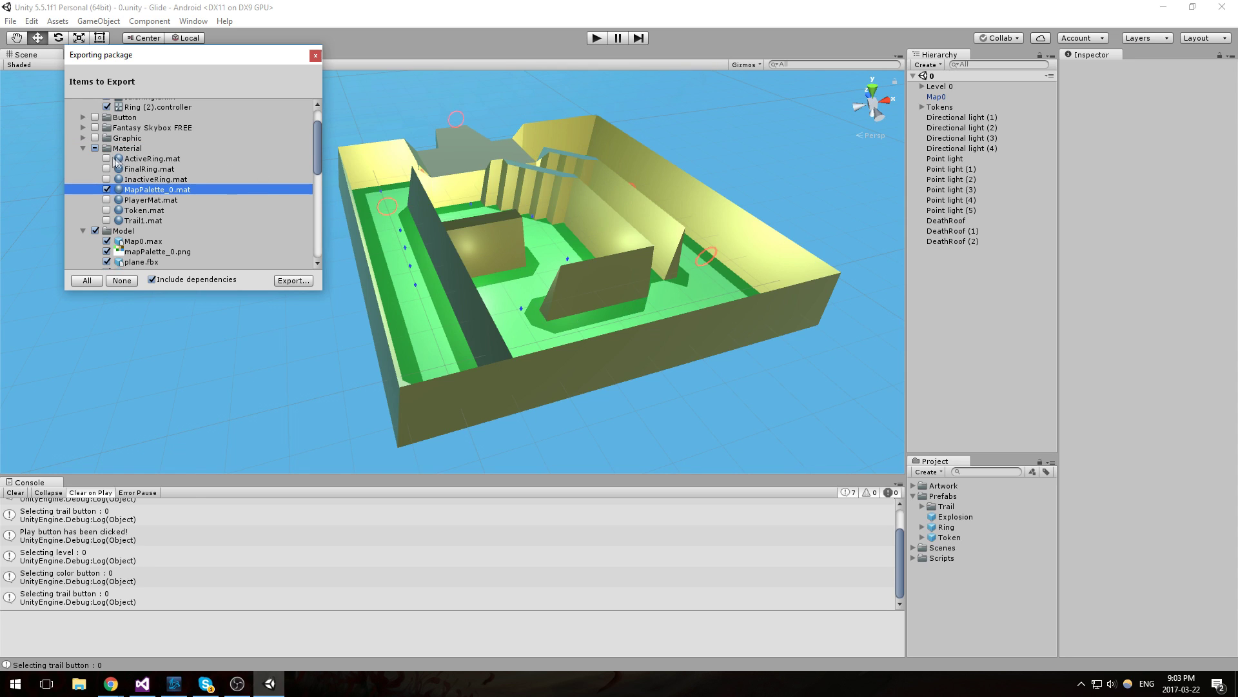
click(83, 149)
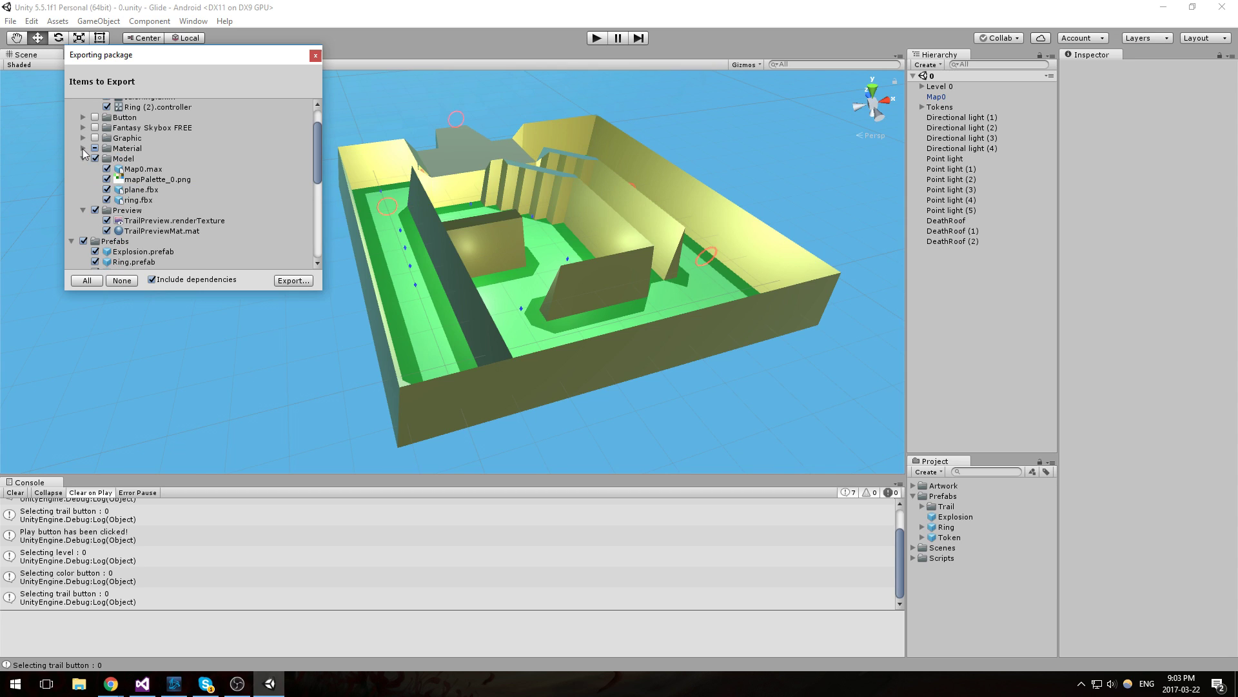
Keep Map0.max and mapPalette_0.png in the package, excluding plane.fbx, ring.fbx and the whole Preview and Prefabs folders
click(159, 180)
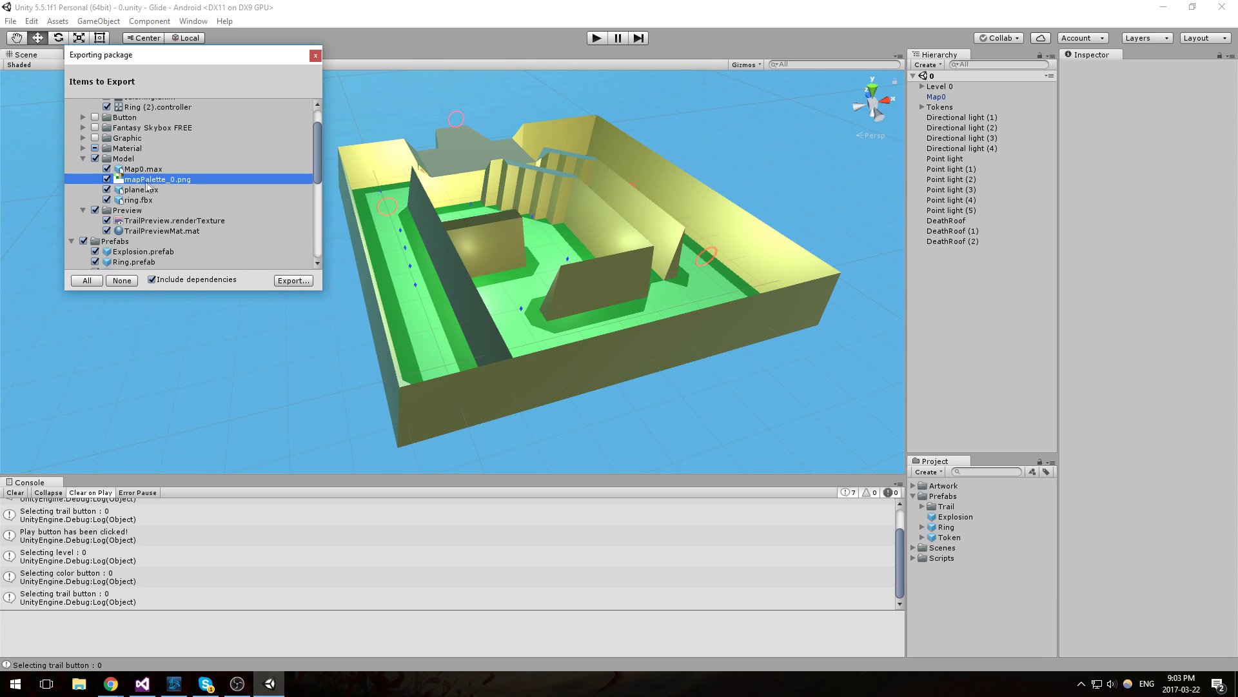
click(151, 169)
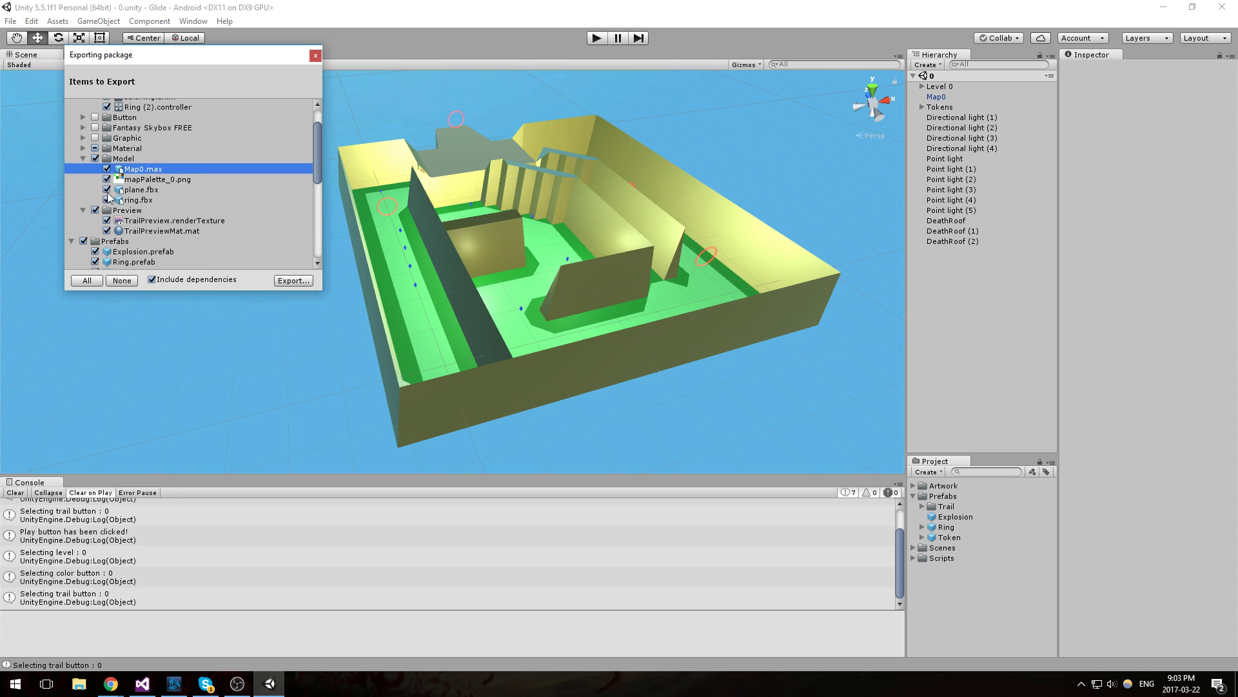
click(106, 189)
click(107, 199)
click(149, 170)
click(145, 178)
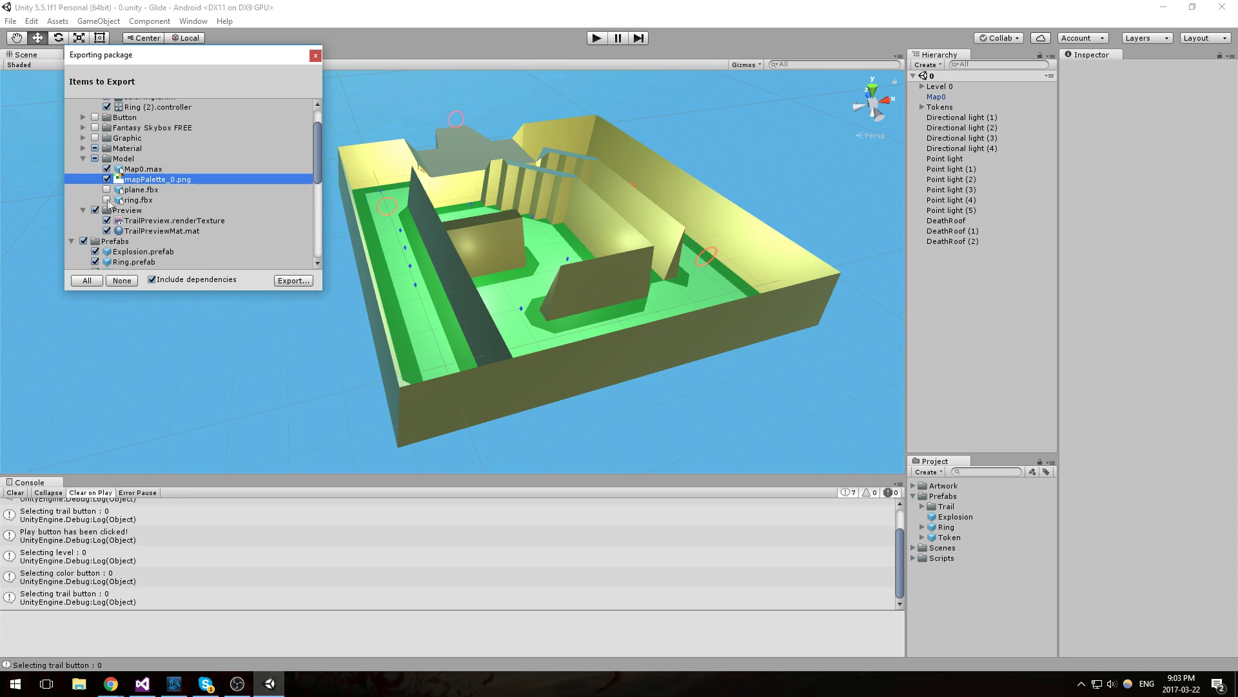
click(95, 210)
click(82, 240)
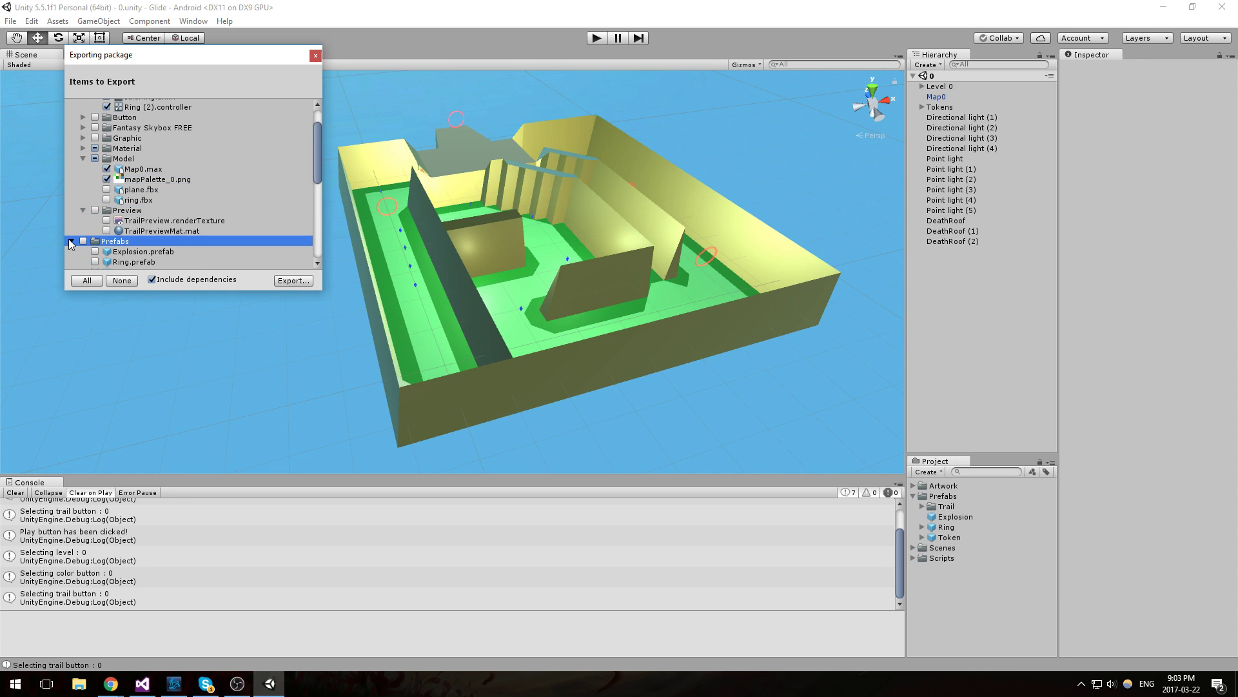
Exclude the whole Scenes and Scripts folders from the package export
click(71, 241)
click(83, 251)
scroll(79, 251, down, 1)
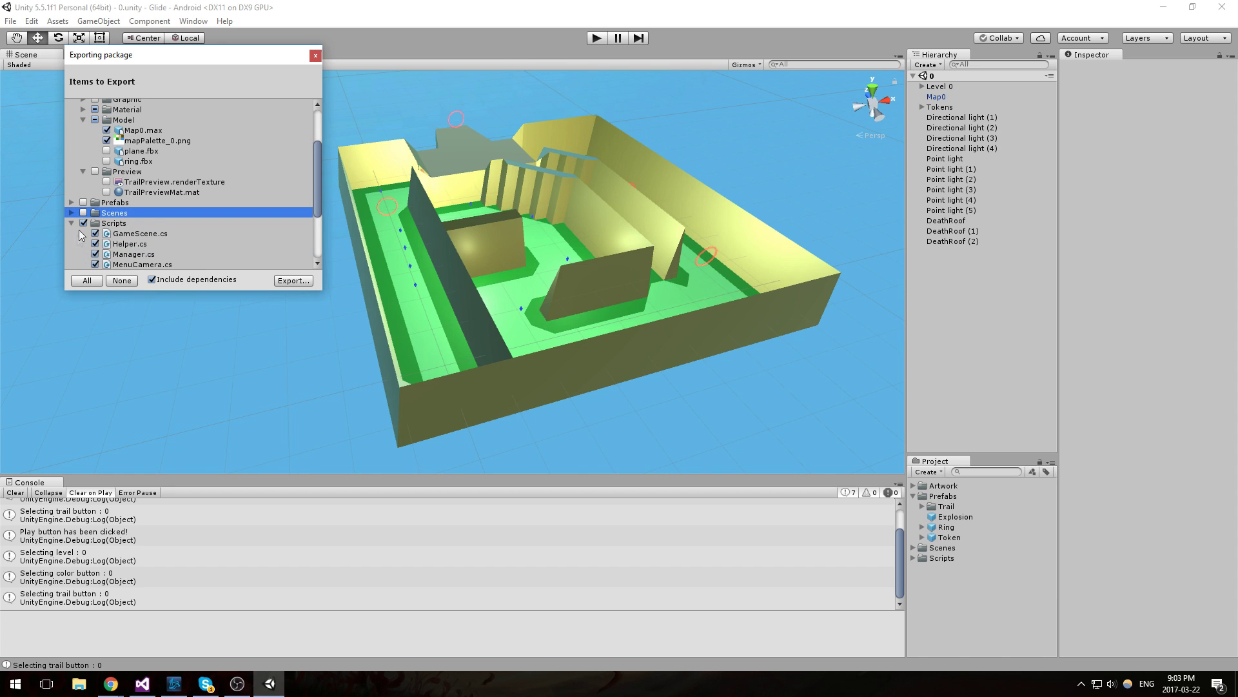
click(83, 223)
click(71, 223)
Include only the level scene 0.unity from the Scenes folder in the package
click(71, 254)
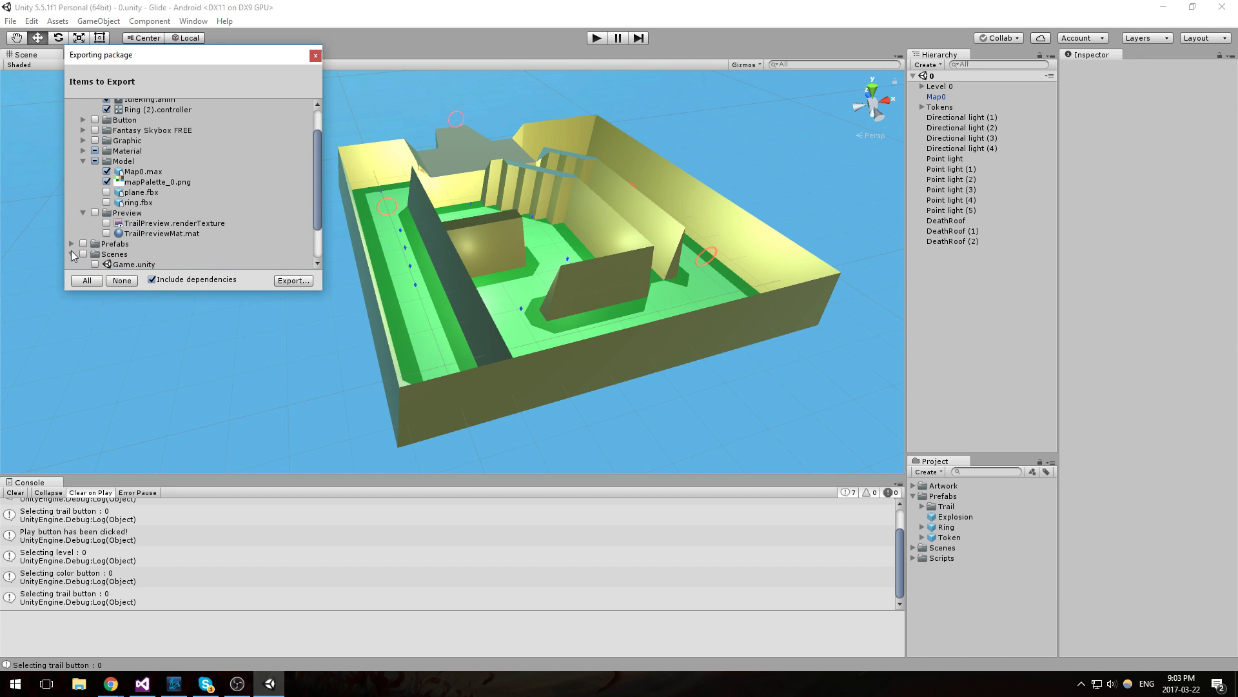
scroll(111, 234, down, 2)
click(118, 237)
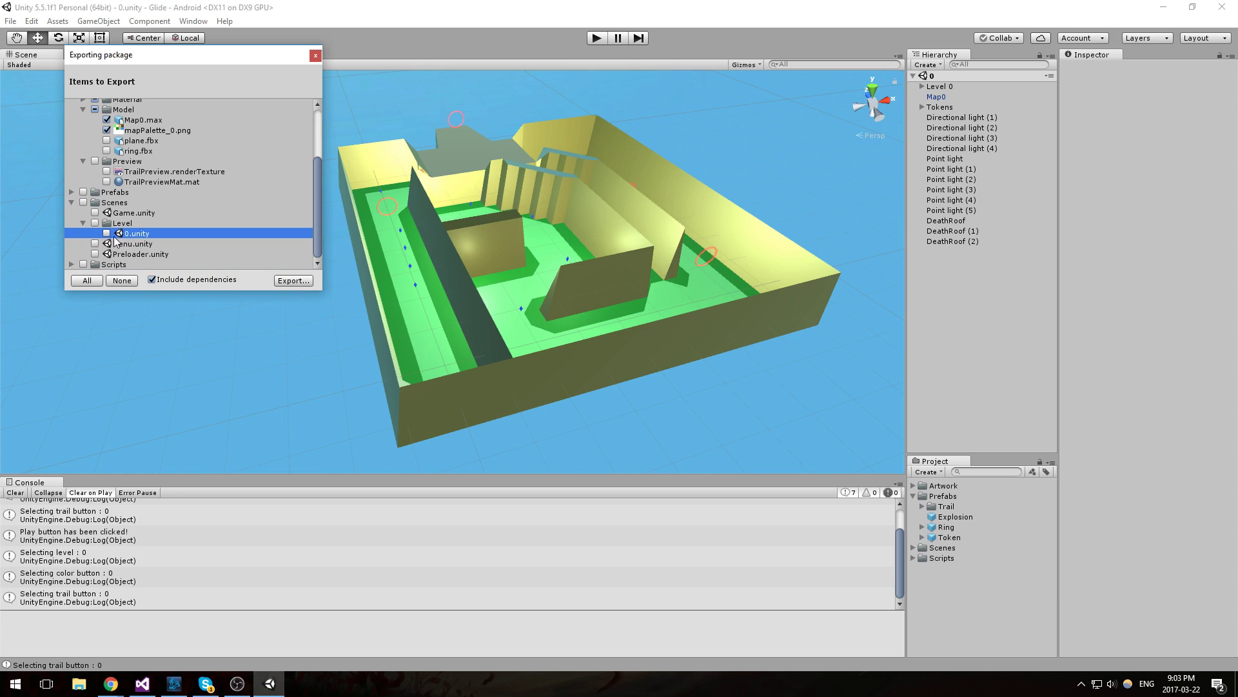
click(106, 234)
Exclude the entire Artwork folder including Animations, re-including only Map0.max, mapPalette_0.png and MapPalette_0.mat
scroll(71, 204, up, 3)
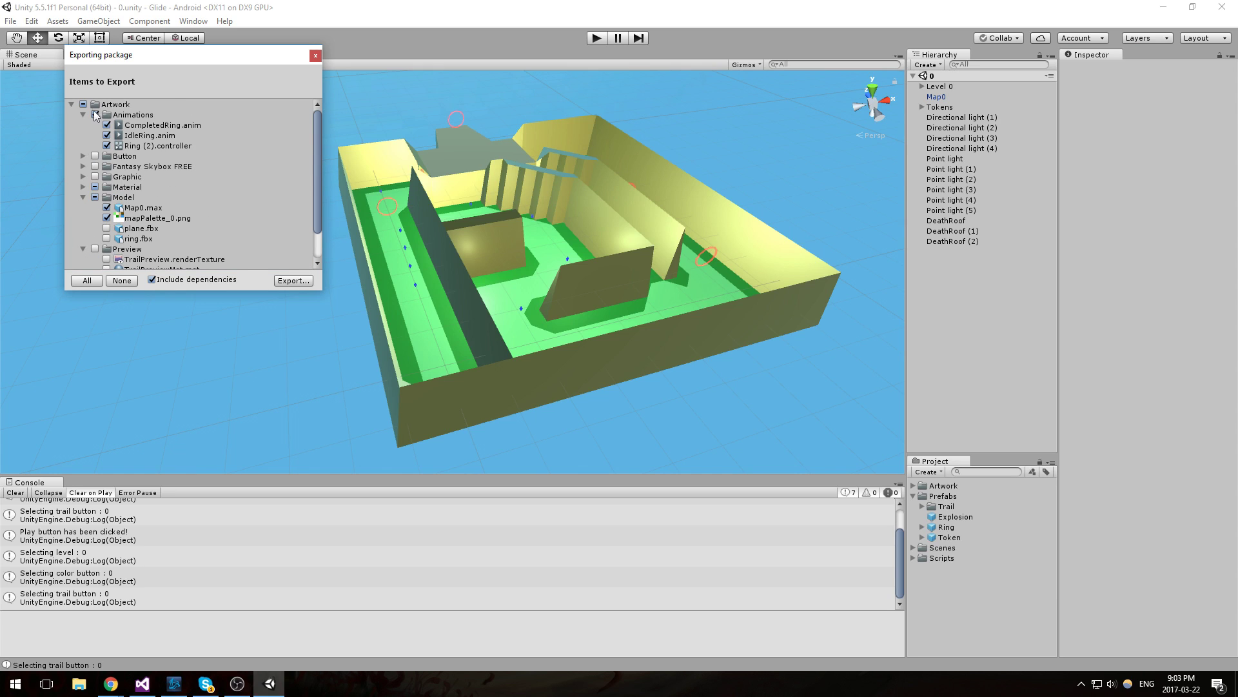
click(83, 105)
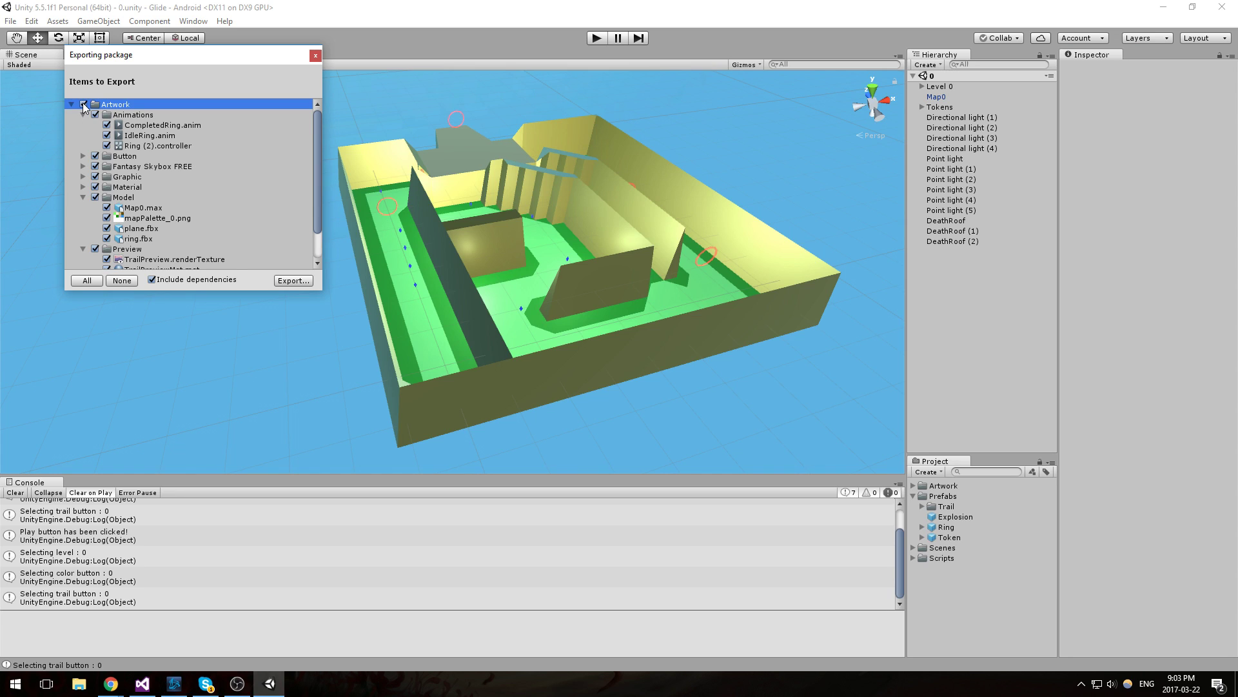
click(82, 115)
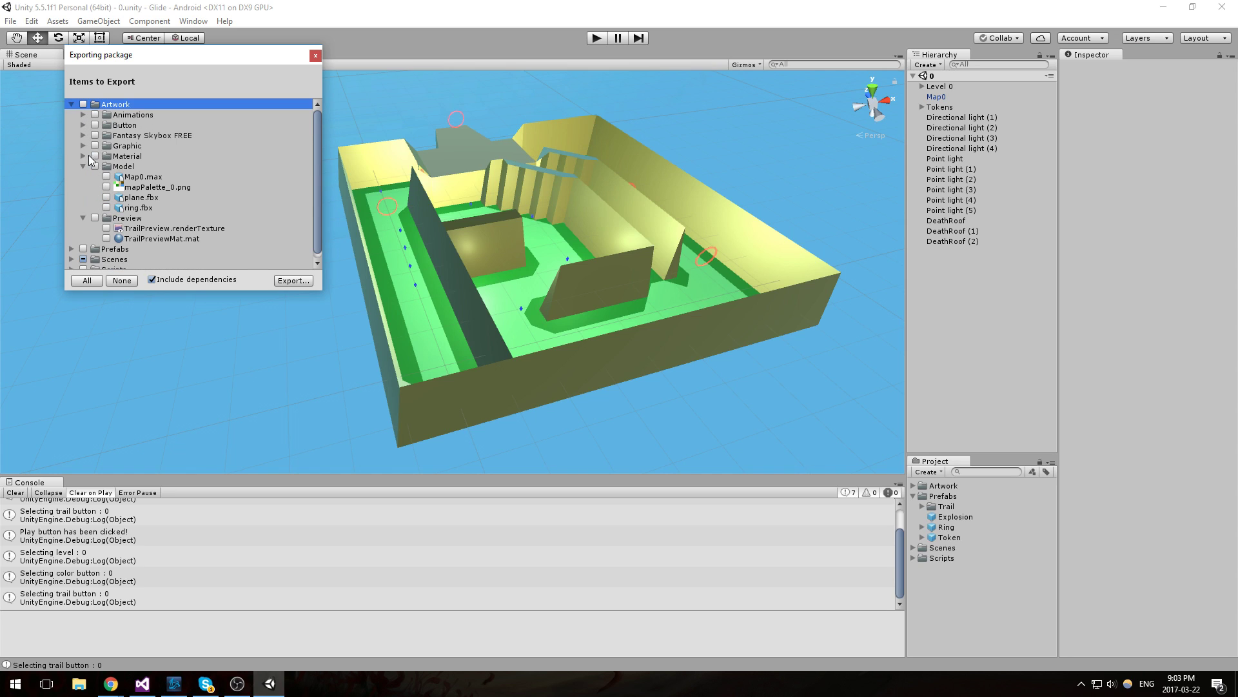
click(107, 176)
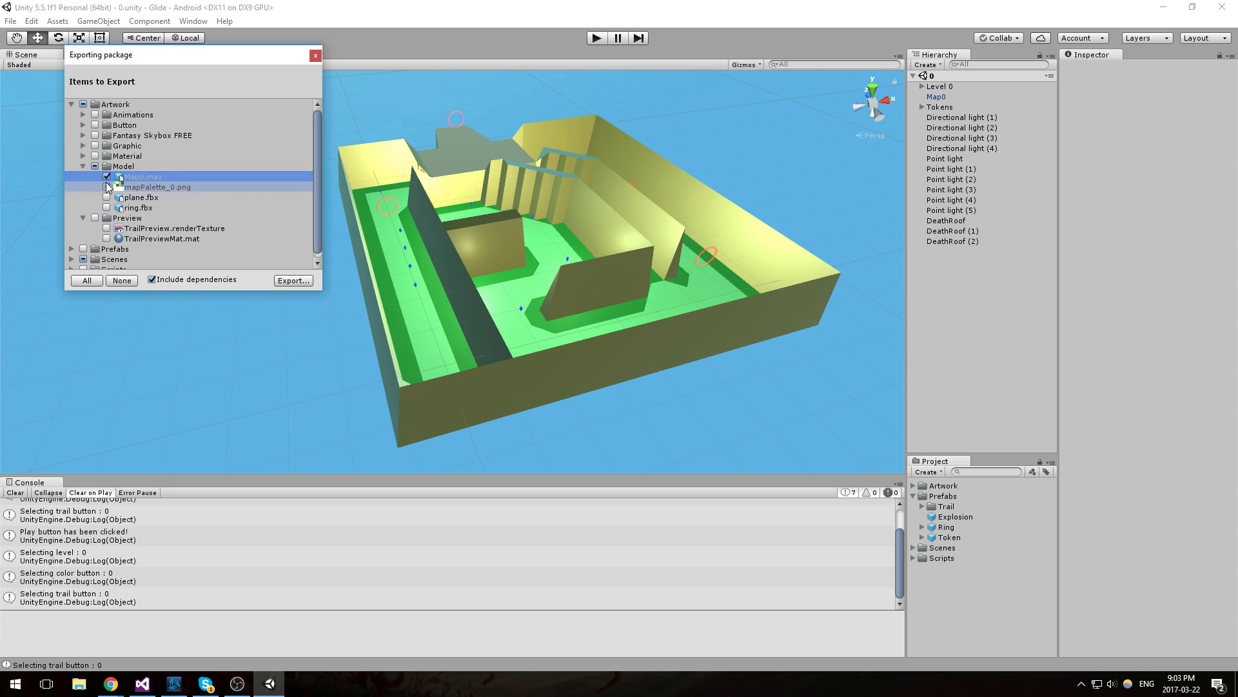
click(107, 187)
click(83, 156)
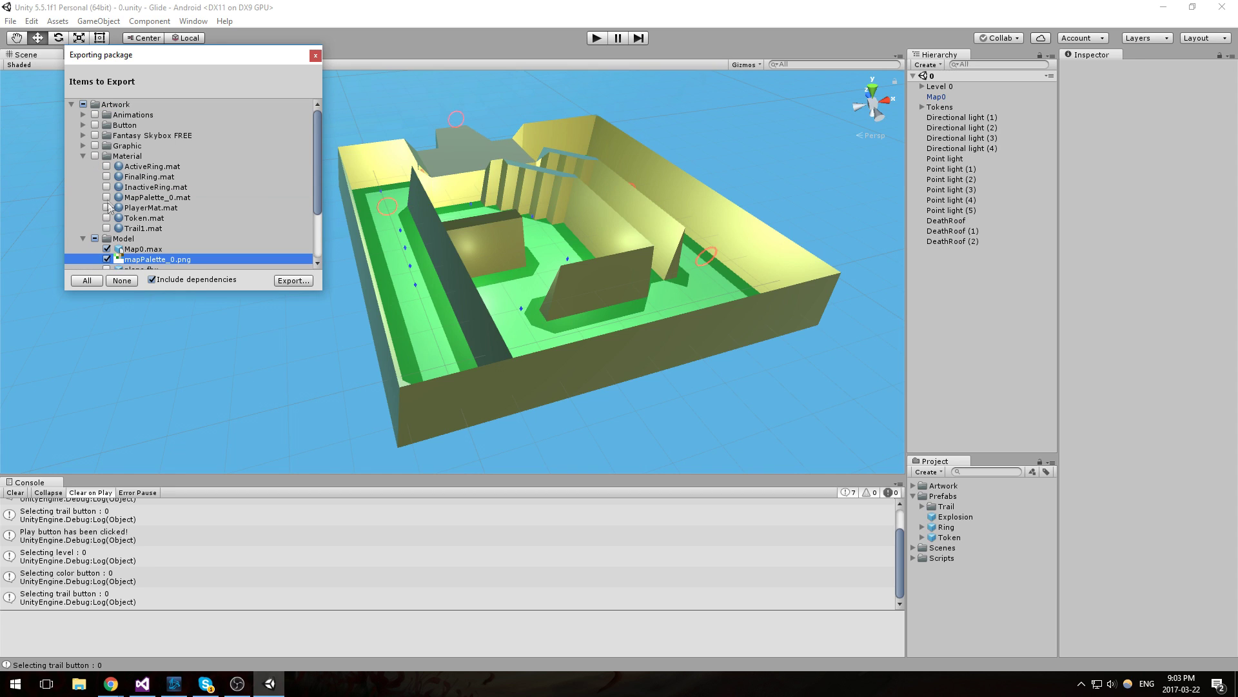
click(106, 197)
Review the items chosen for the package and export them to the Desktop as Map0
scroll(177, 213, down, 5)
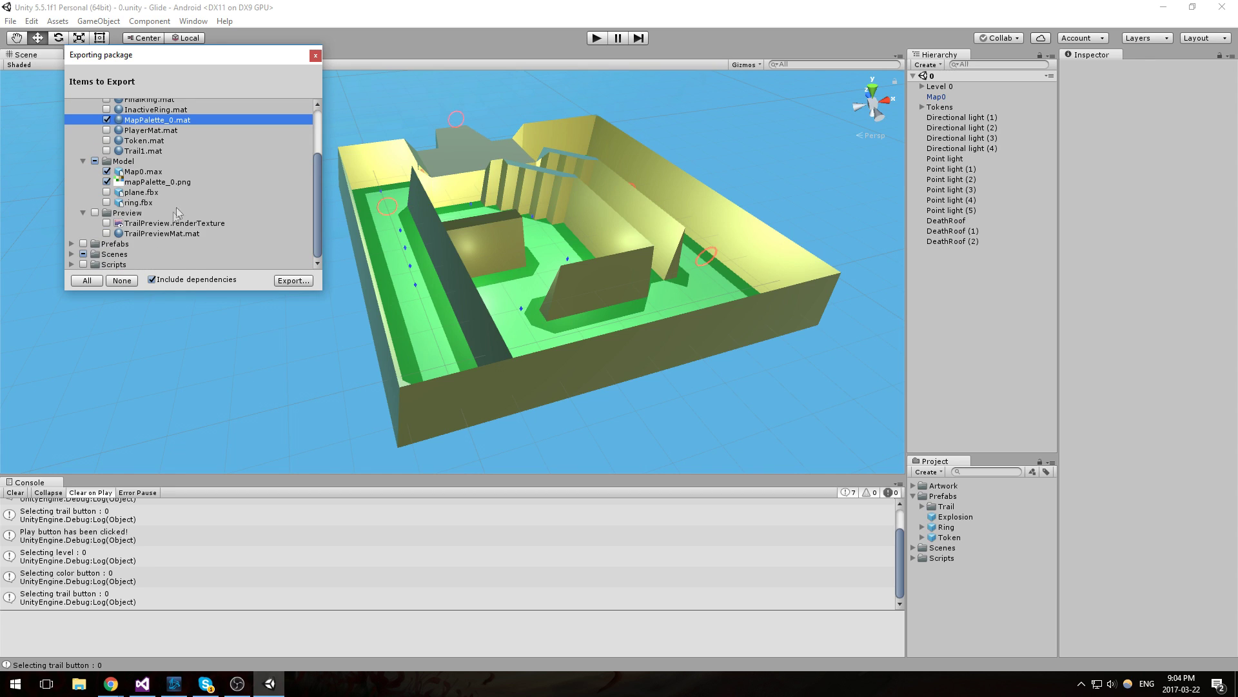
click(144, 184)
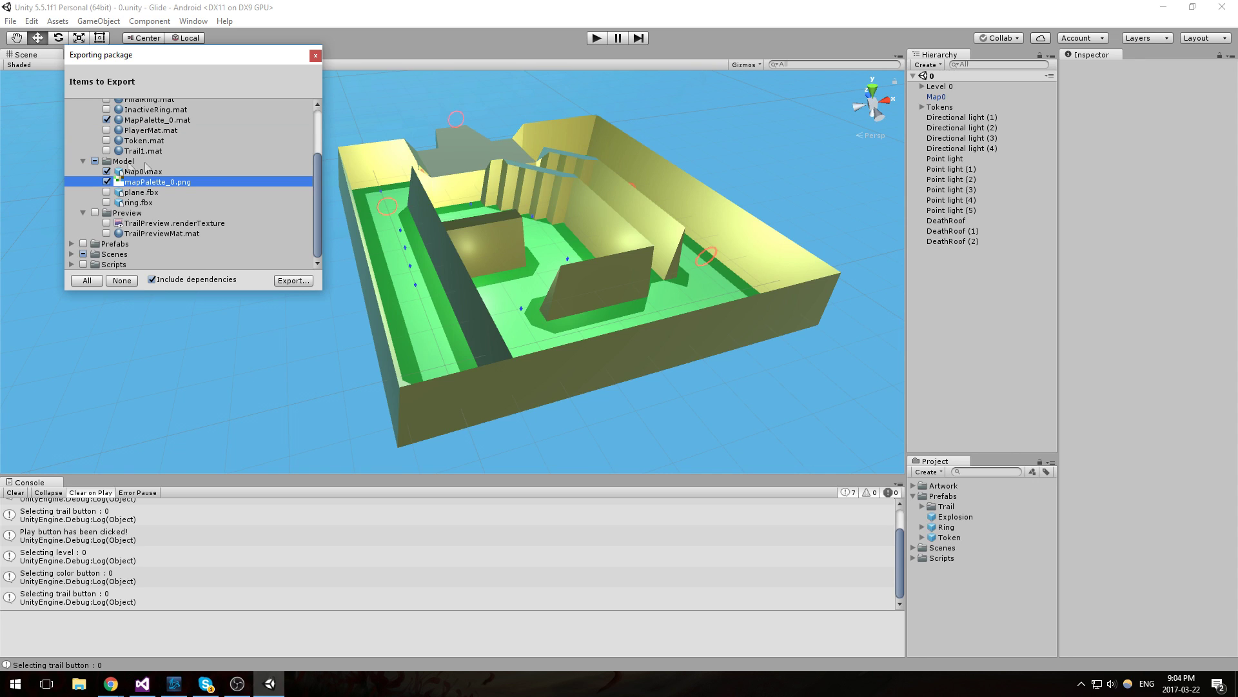
click(145, 171)
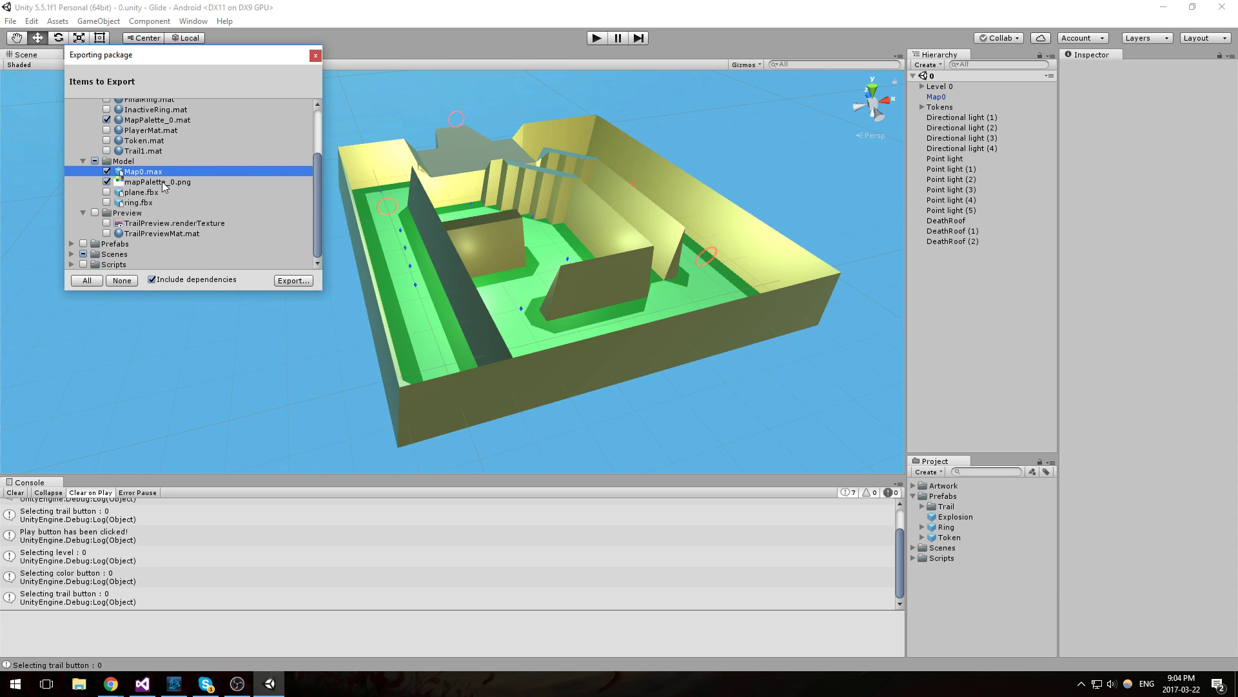
scroll(158, 177, up, 3)
scroll(162, 182, down, 3)
click(122, 255)
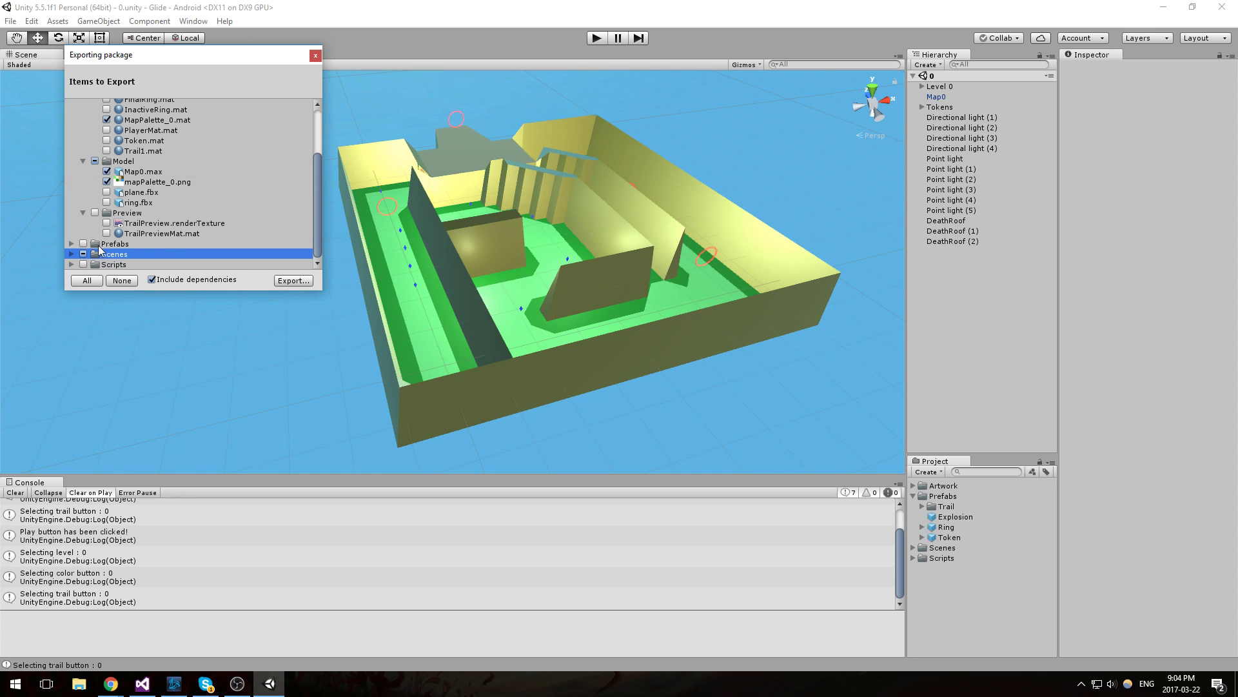
click(292, 280)
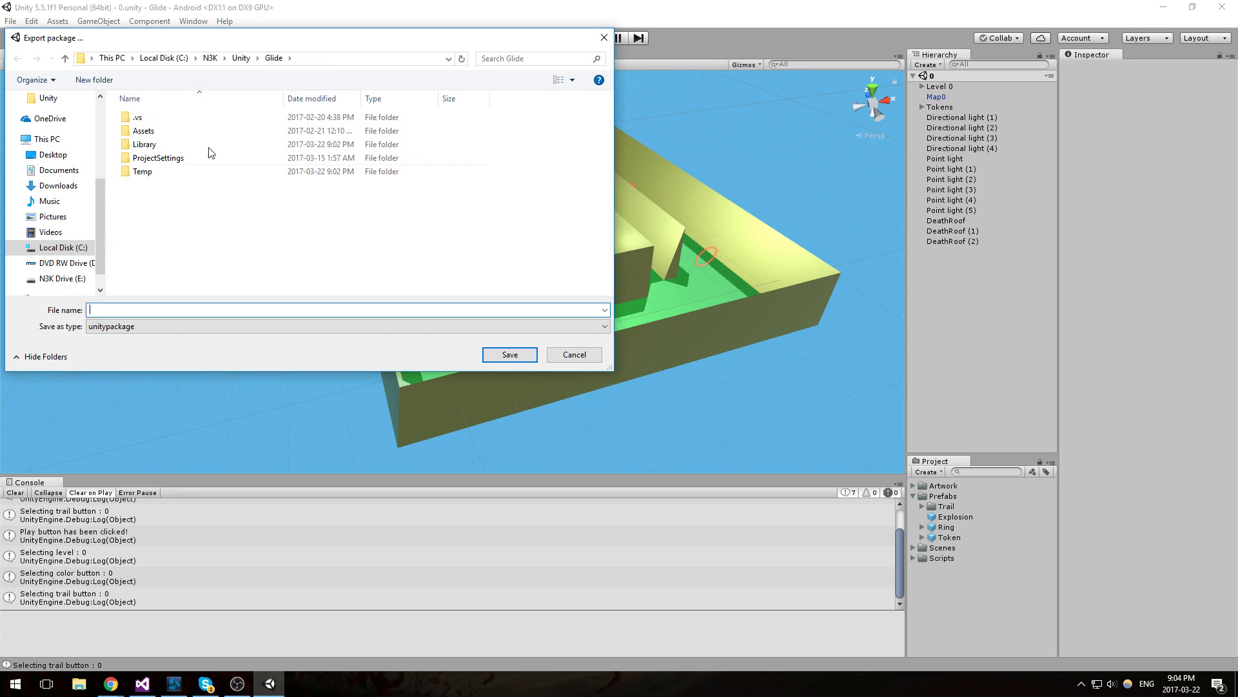
click(53, 155)
text(Glide)
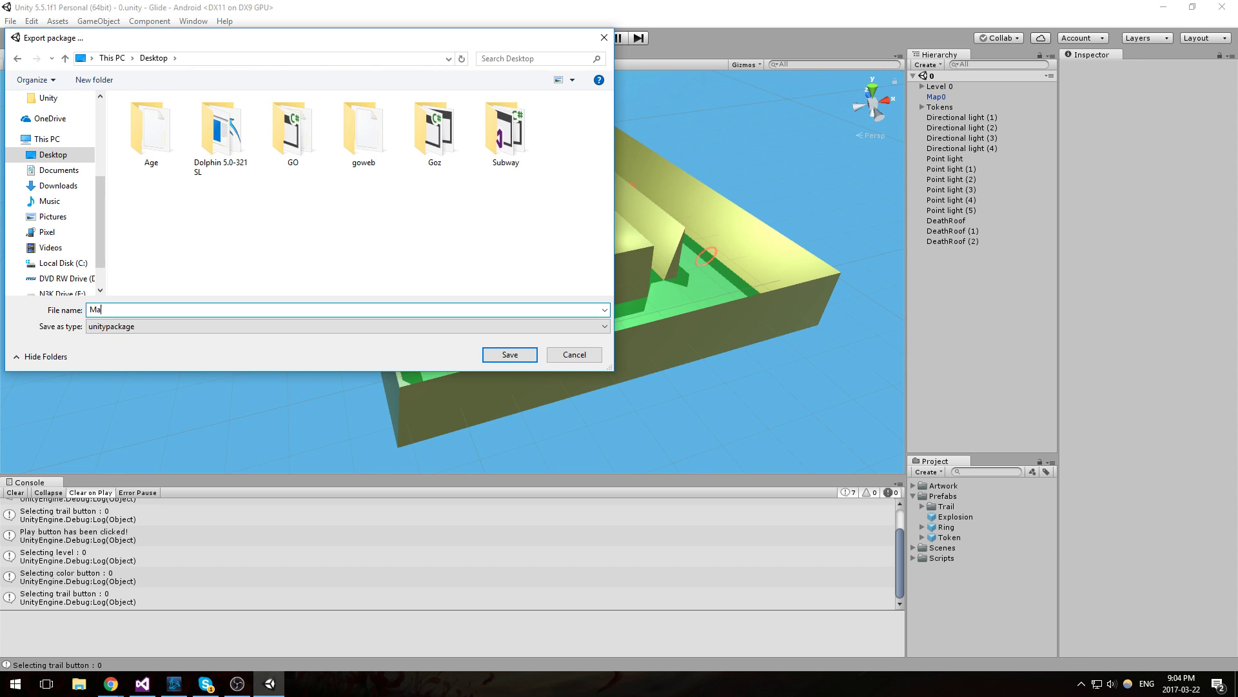
key(Return)
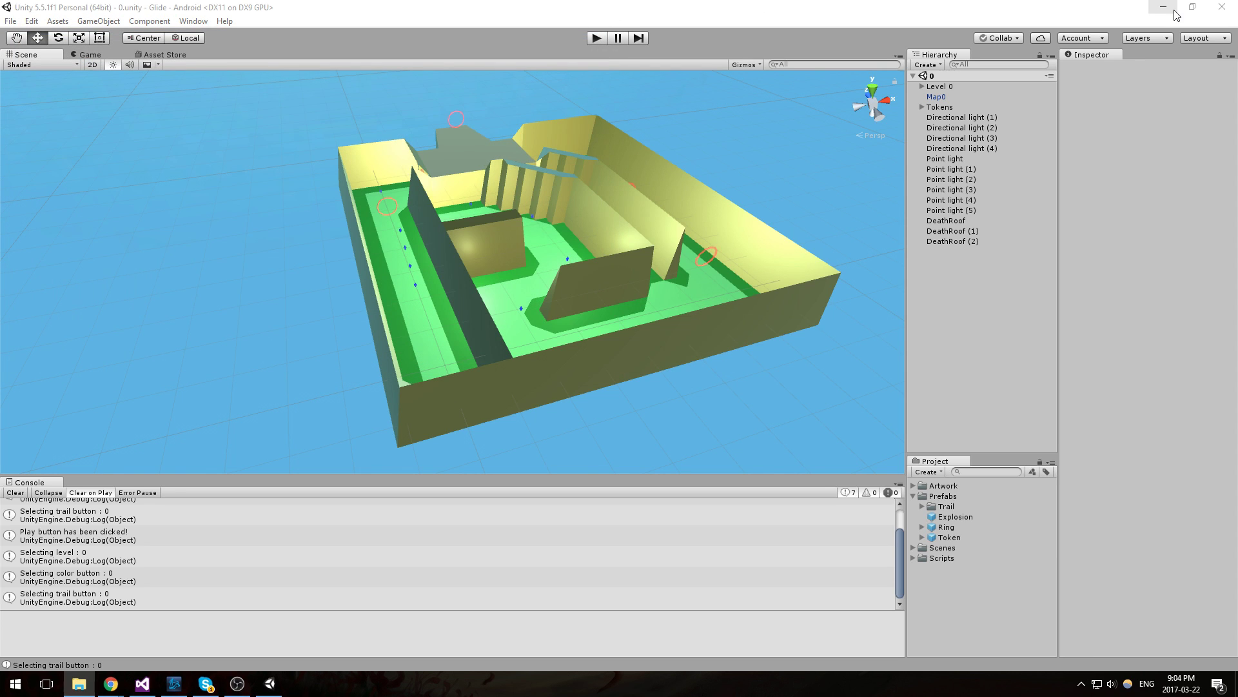
Switch to the N3lib Unity project and import all items of the Map0 package from the desktop
click(1164, 8)
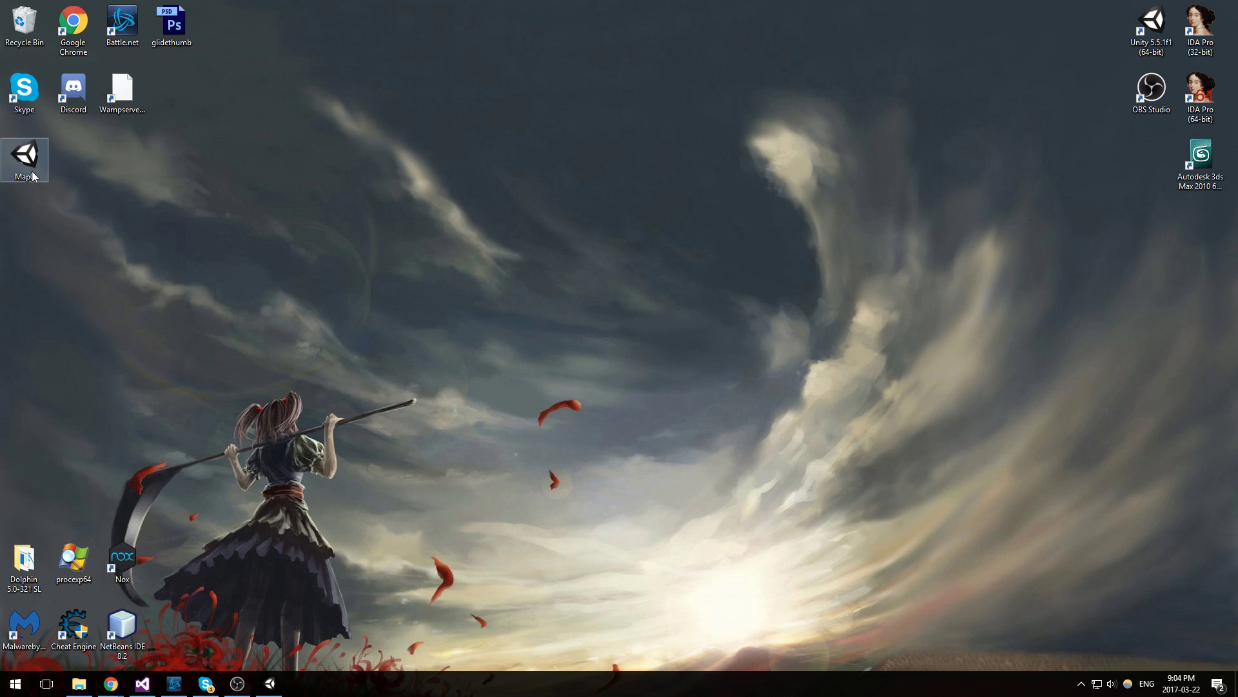
mouse_move(27, 166)
mouse_down()
mouse_move(296, 218)
mouse_move(27, 166)
mouse_up()
drag(102, 181, 409, 166)
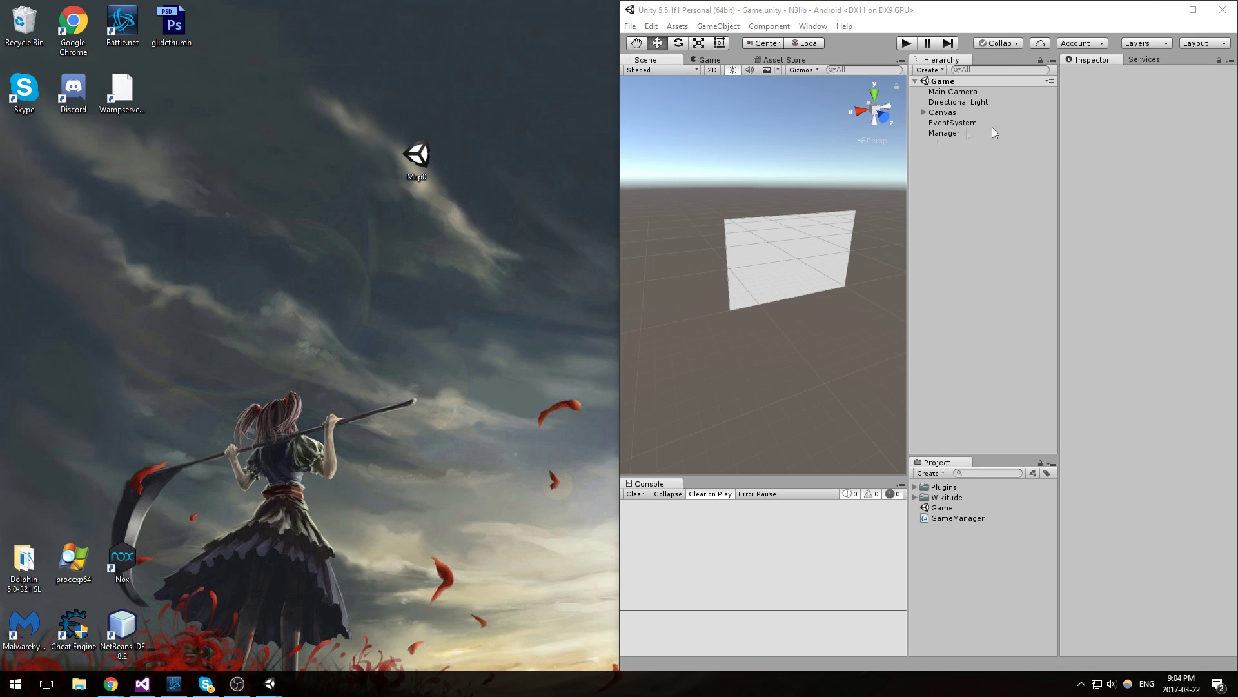
drag(435, 164, 1007, 577)
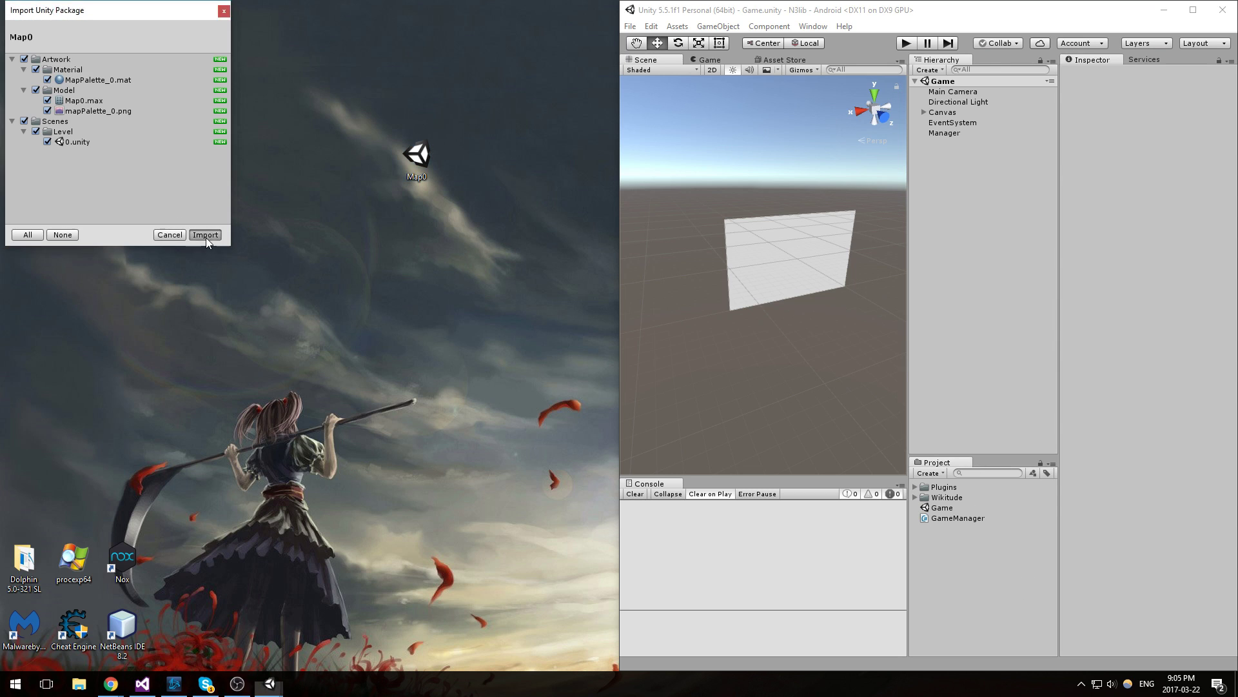
click(205, 235)
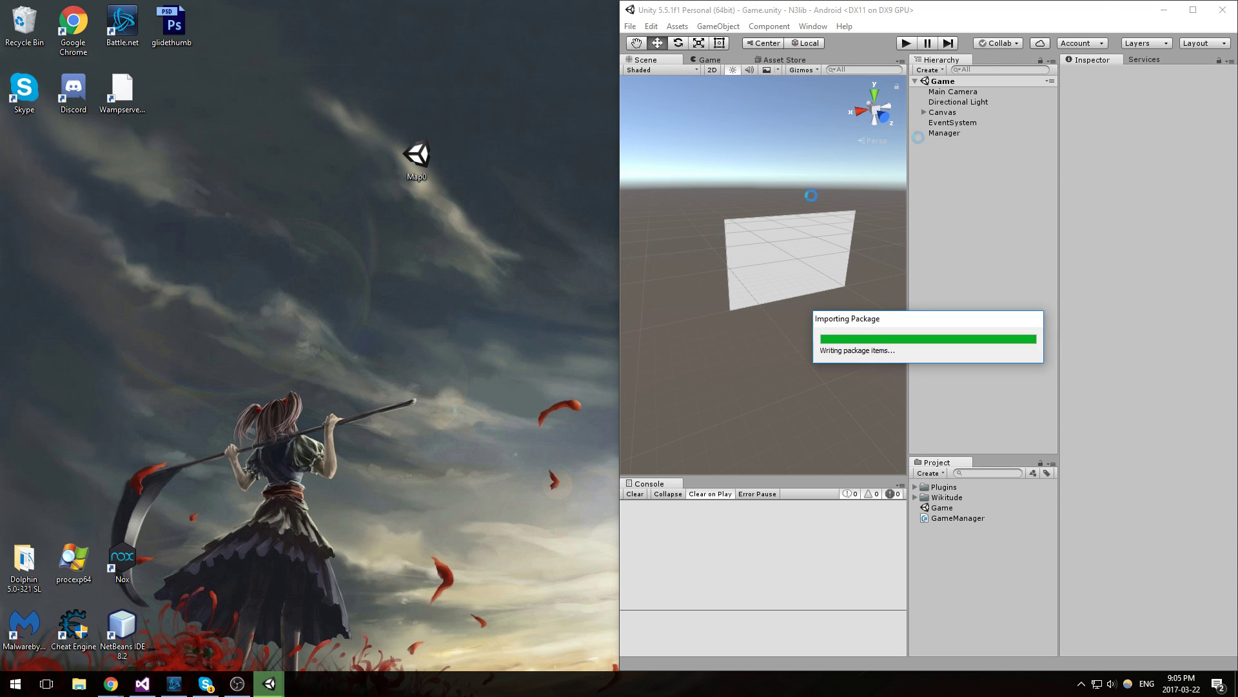
click(1191, 10)
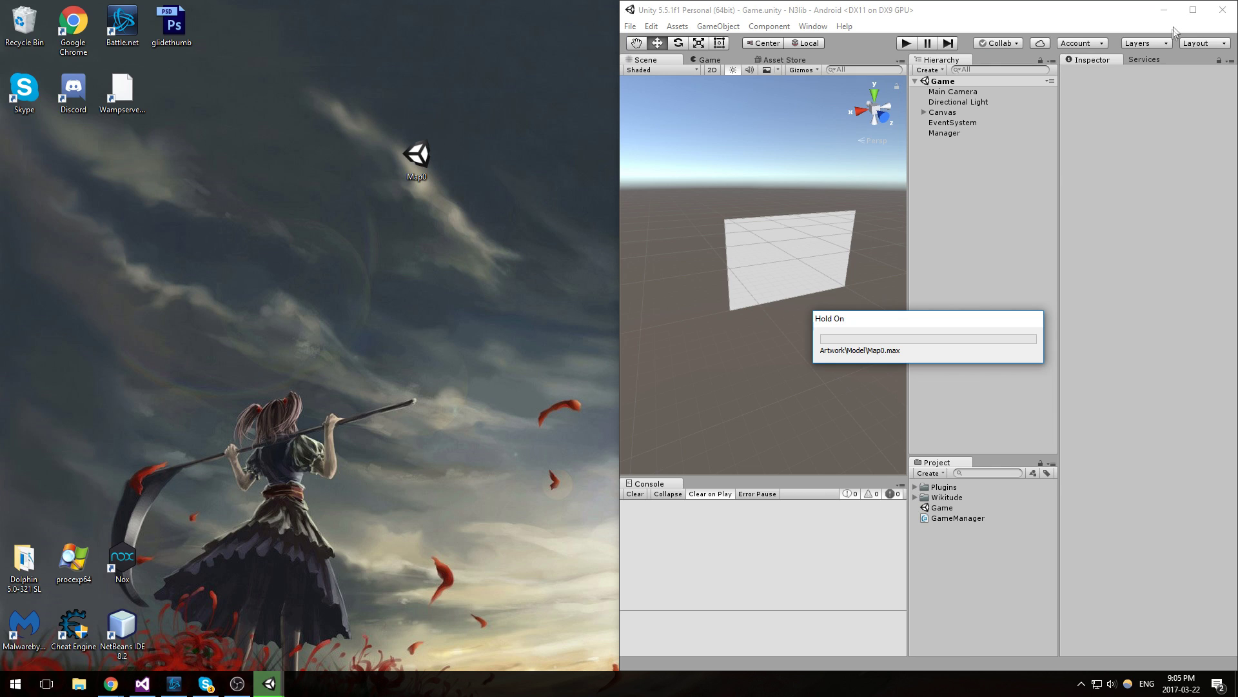